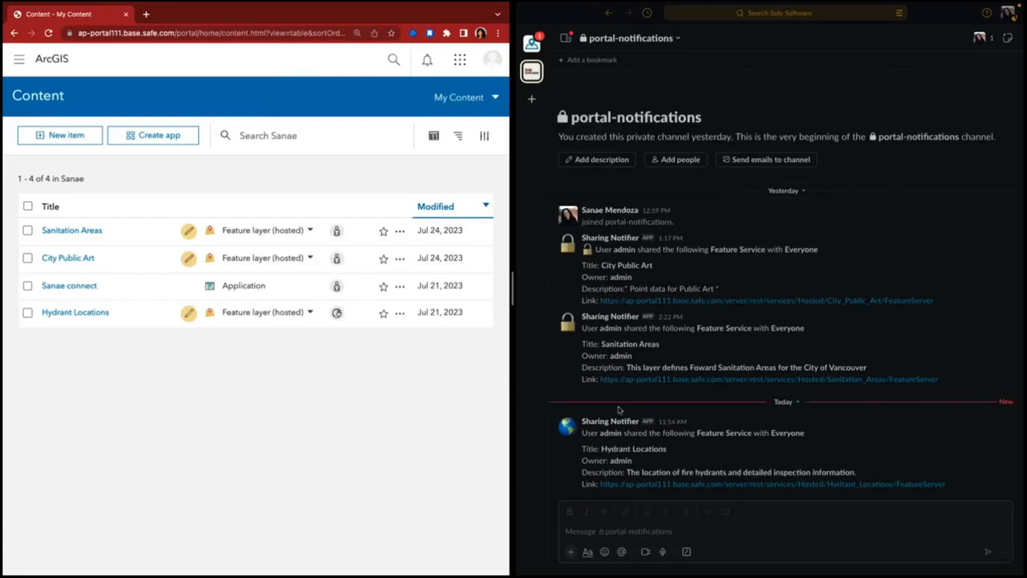
# - Switch to the FME Flow automation and set its trigger event to Webhook (triggered)
pyautogui.hotkey('ctrl', 'Up')
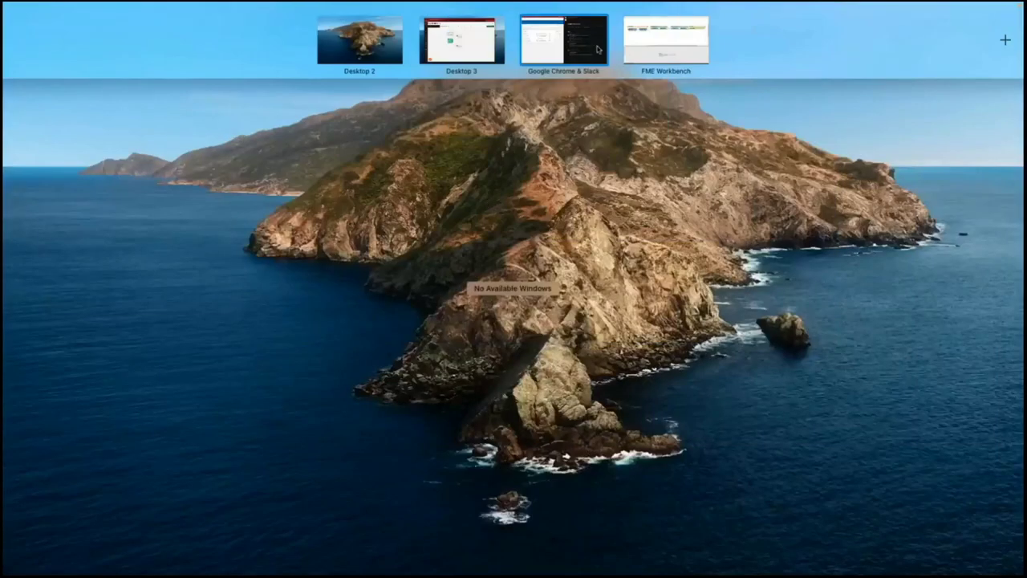
pyautogui.click(499, 49)
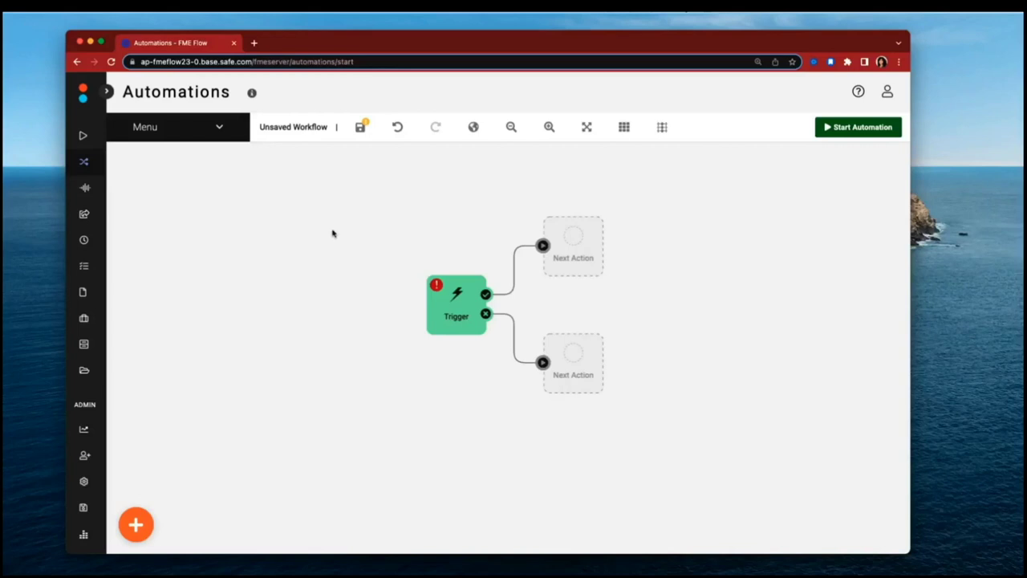
pyautogui.click(443, 325)
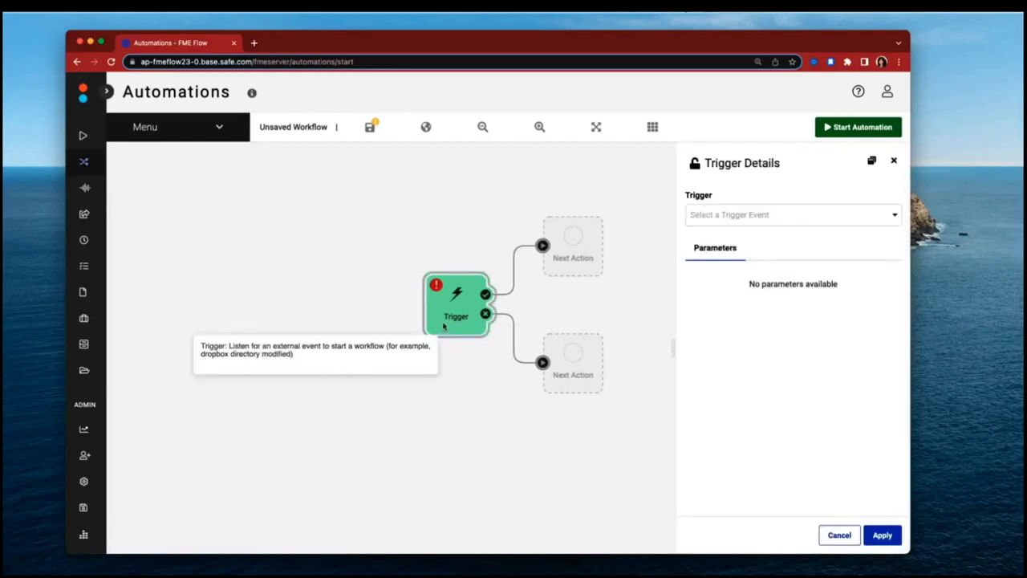
pyautogui.click(763, 214)
pyautogui.scroll(-5, 797, 297)
pyautogui.scroll(-3, 797, 296)
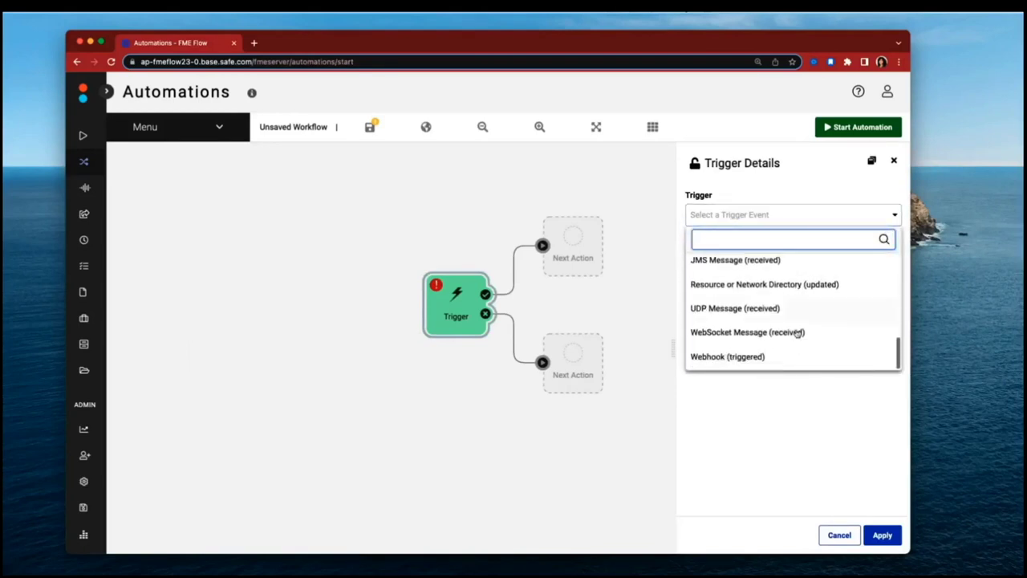
pyautogui.click(786, 357)
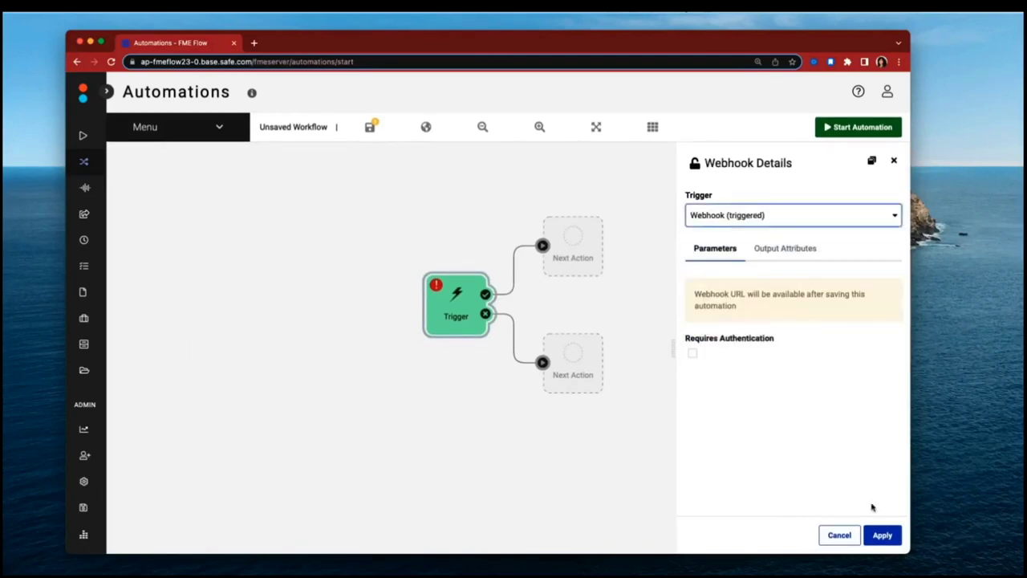
pyautogui.click(873, 534)
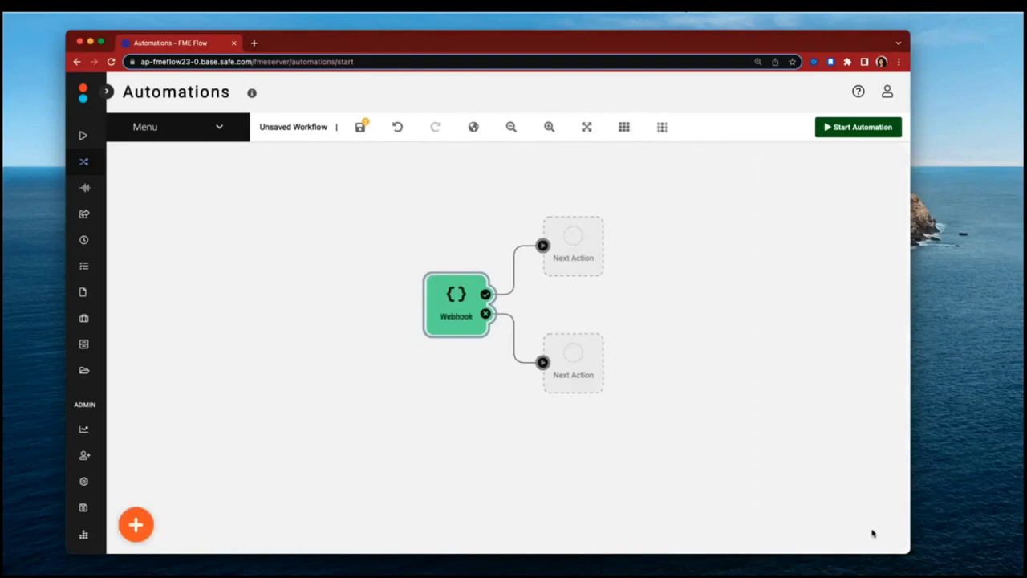
# - Set the action after the webhook's success output to Log a message, with the webhook's Message Content as formatted message
pyautogui.click(590, 255)
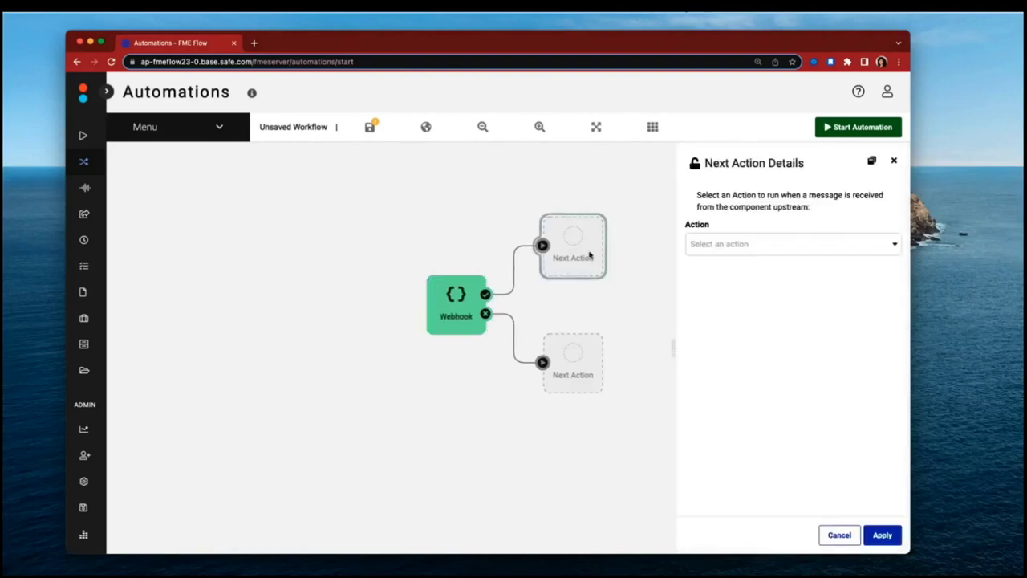
pyautogui.click(773, 247)
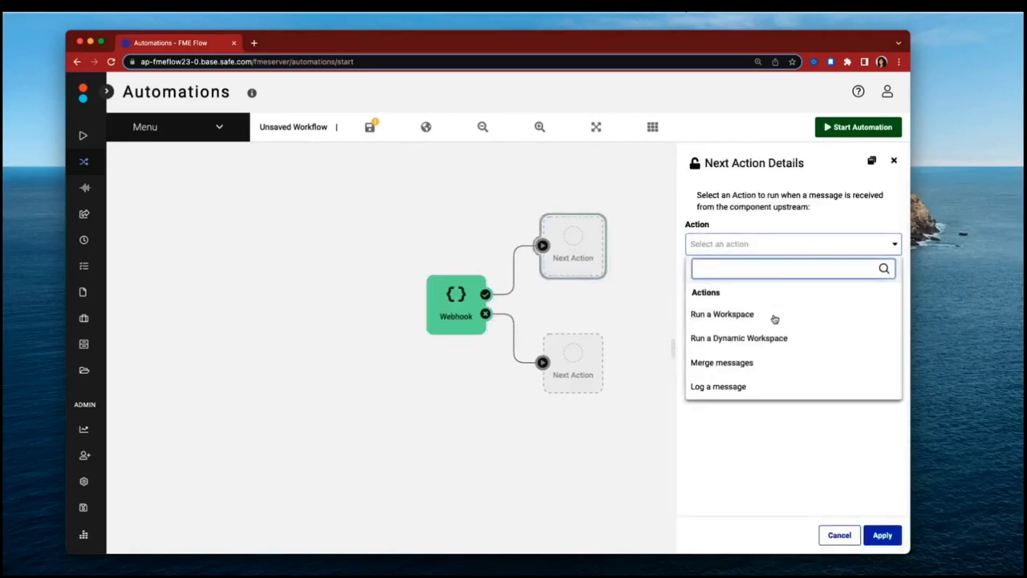
pyautogui.click(756, 388)
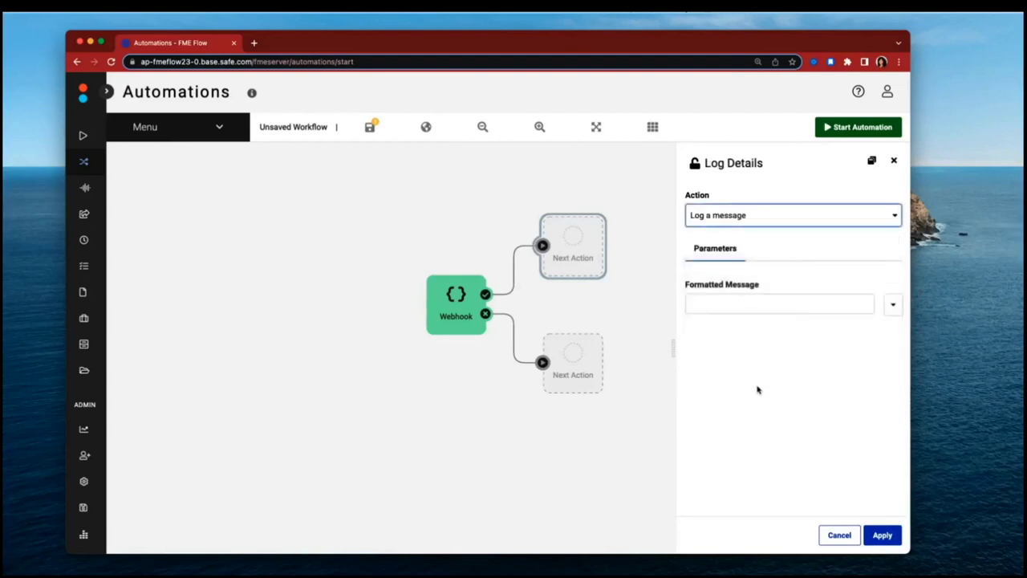
pyautogui.click(893, 304)
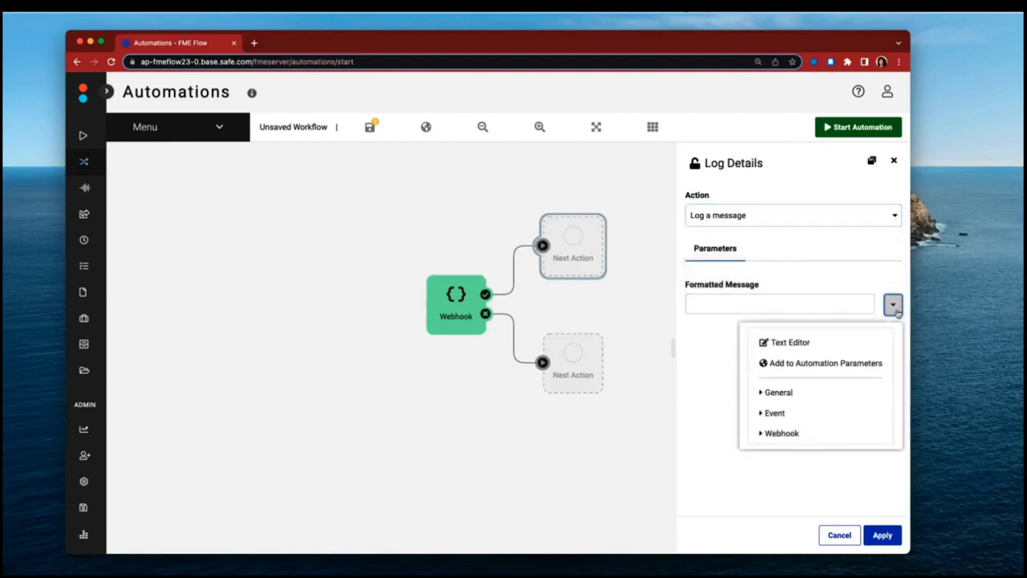
pyautogui.click(839, 433)
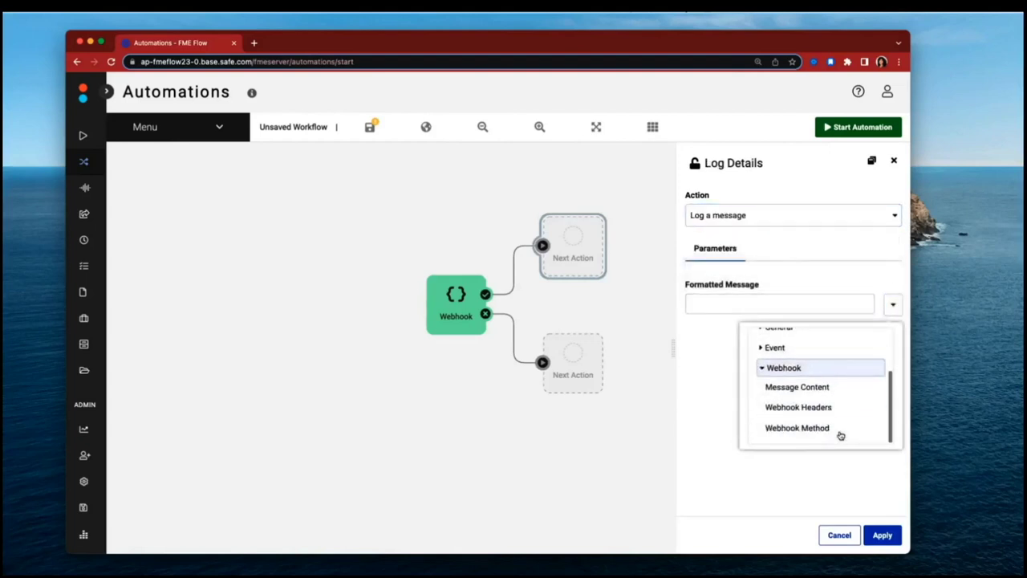
pyautogui.click(834, 388)
pyautogui.click(882, 534)
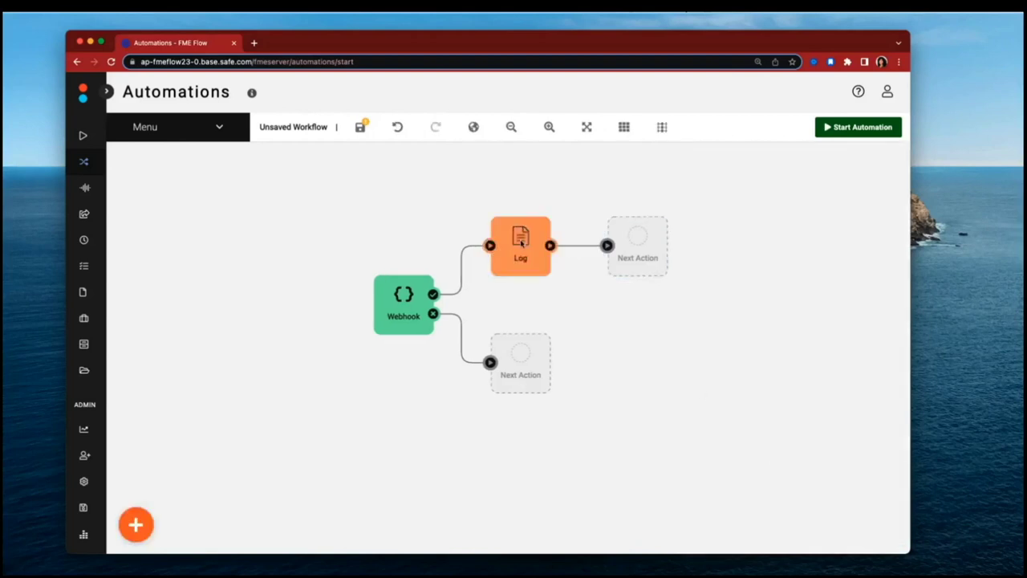
# - Name the workflow "Sharing Notifications from ArcGIS Portal" and save it
pyautogui.click(293, 126)
pyautogui.write('Sharing Notifications from ArcGIS Portal')
pyautogui.click(419, 127)
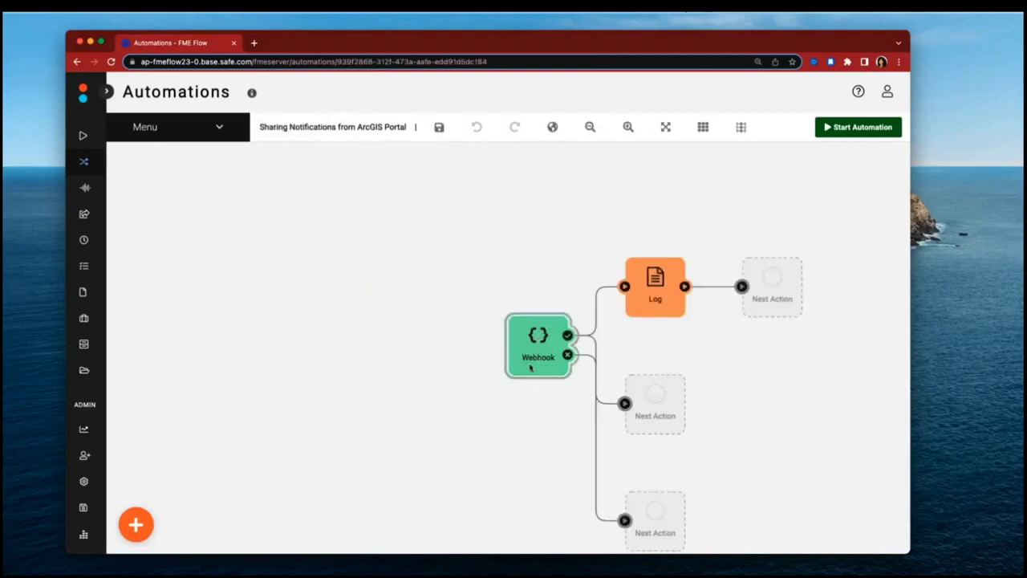
# - Start the automation and open the details of its Webhook trigger
pyautogui.click(530, 366)
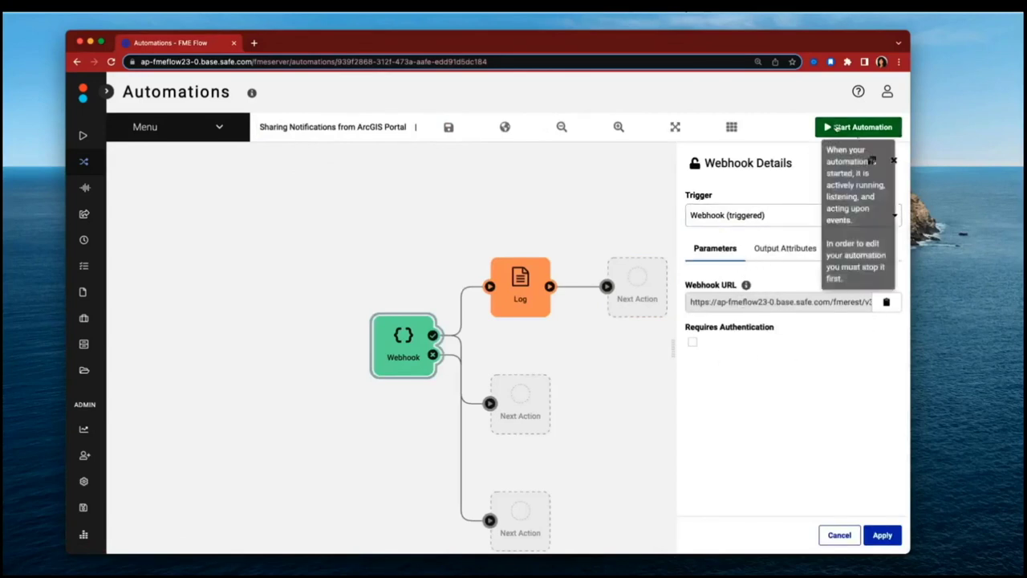
pyautogui.click(858, 127)
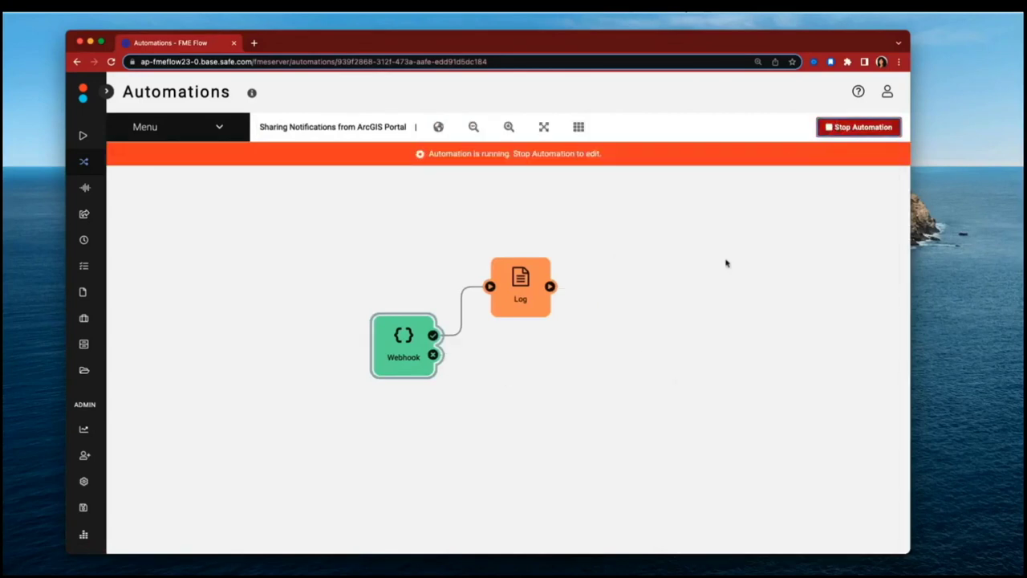
pyautogui.click(385, 378)
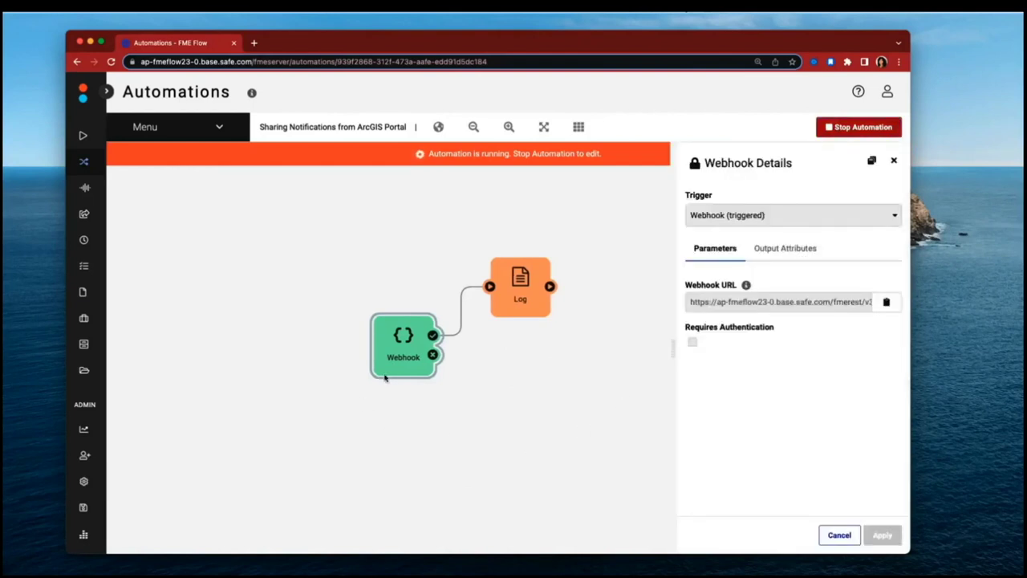
# - Tile the FME Flow window side by side with the ArcGIS Portal Directory window showing the webhooks
pyautogui.moveTo(357, 48); pyautogui.dragTo(367, 37)
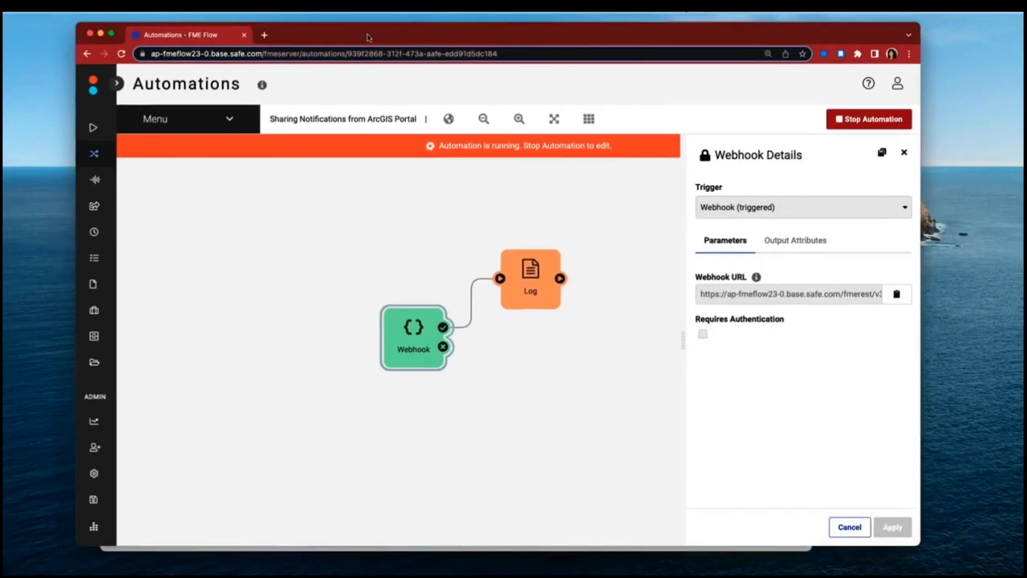
pyautogui.moveTo(111, 36)
pyautogui.click(164, 76)
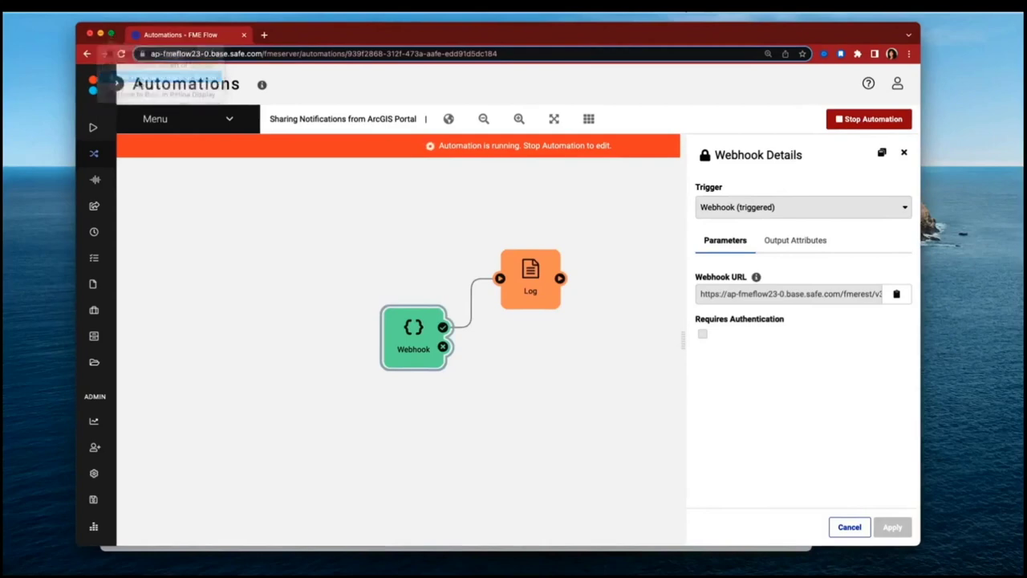
pyautogui.click(284, 225)
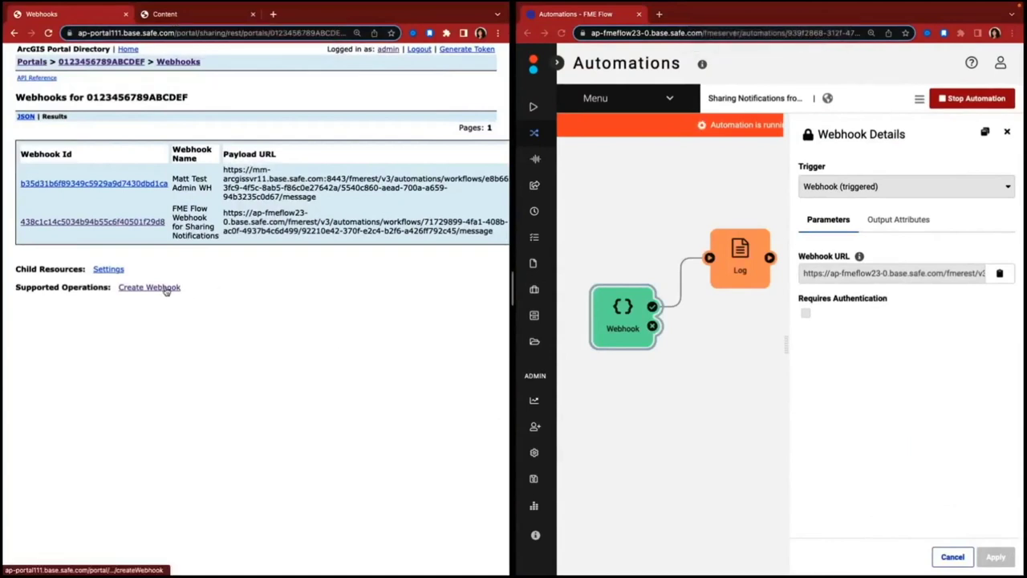
# - Open "FME Flow Webhook for Sharing Notifications" for updating and review its name, configuration properties and trigger events
pyautogui.click(146, 224)
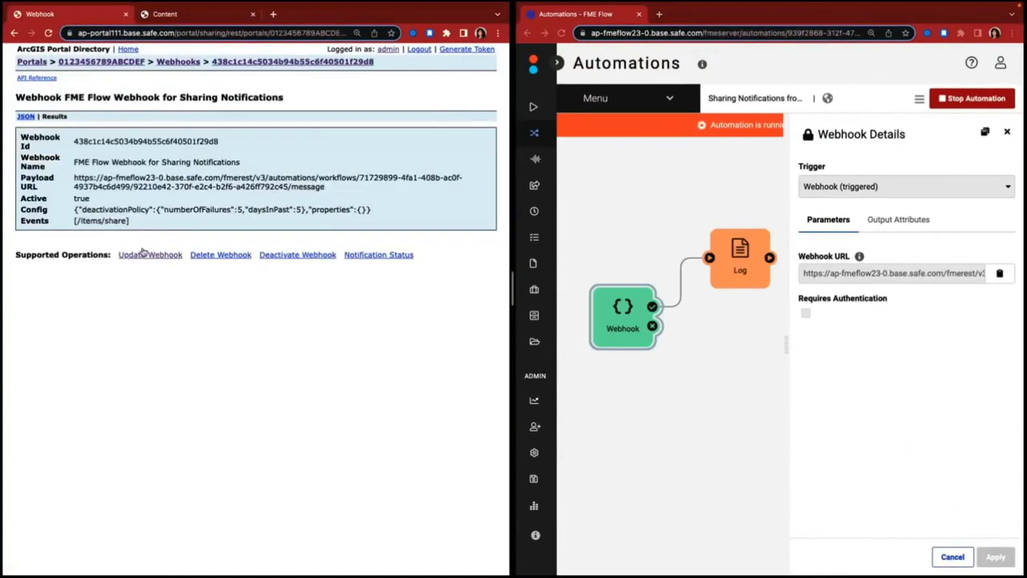
pyautogui.click(148, 254)
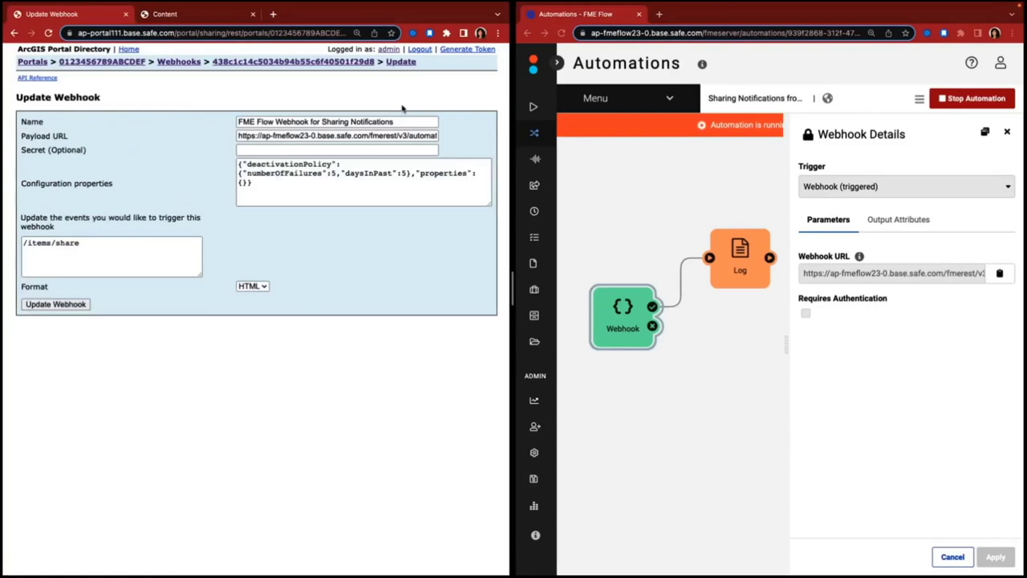
pyautogui.click(410, 121)
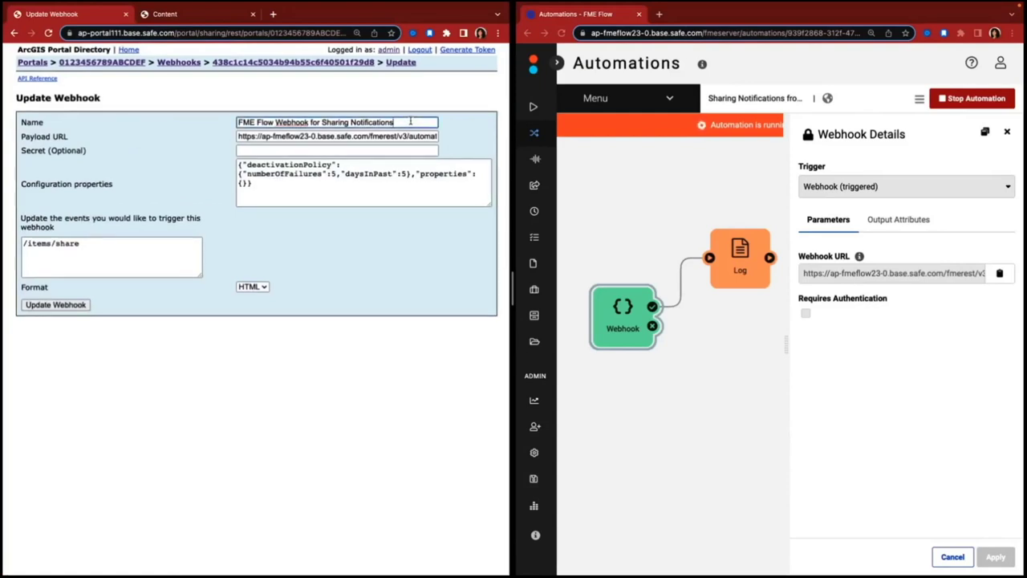
pyautogui.click(391, 175)
pyautogui.click(142, 245)
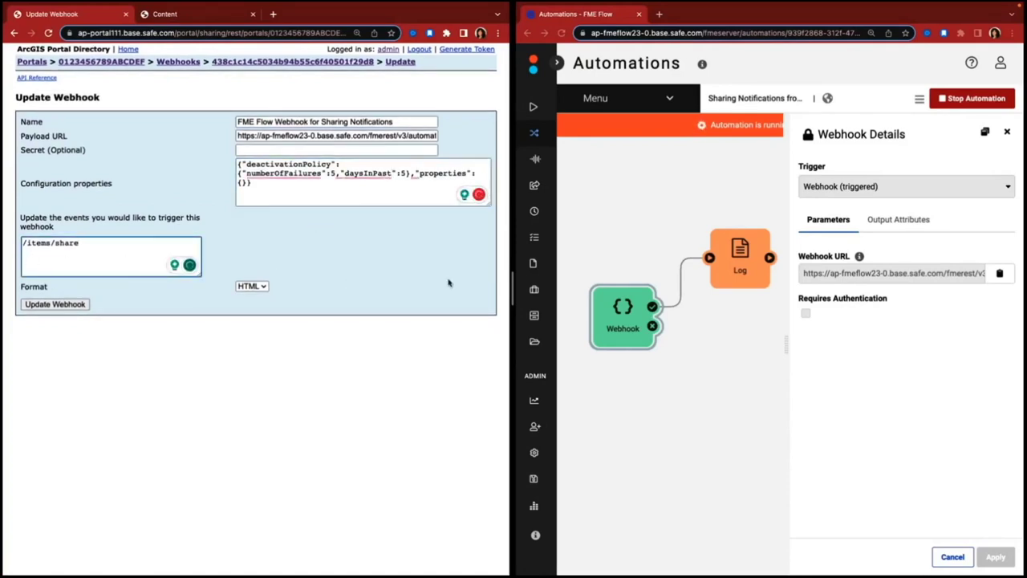
# - Copy the webhook URL from FME Flow into the portal webhook's Payload URL and update the webhook
pyautogui.click(1000, 274)
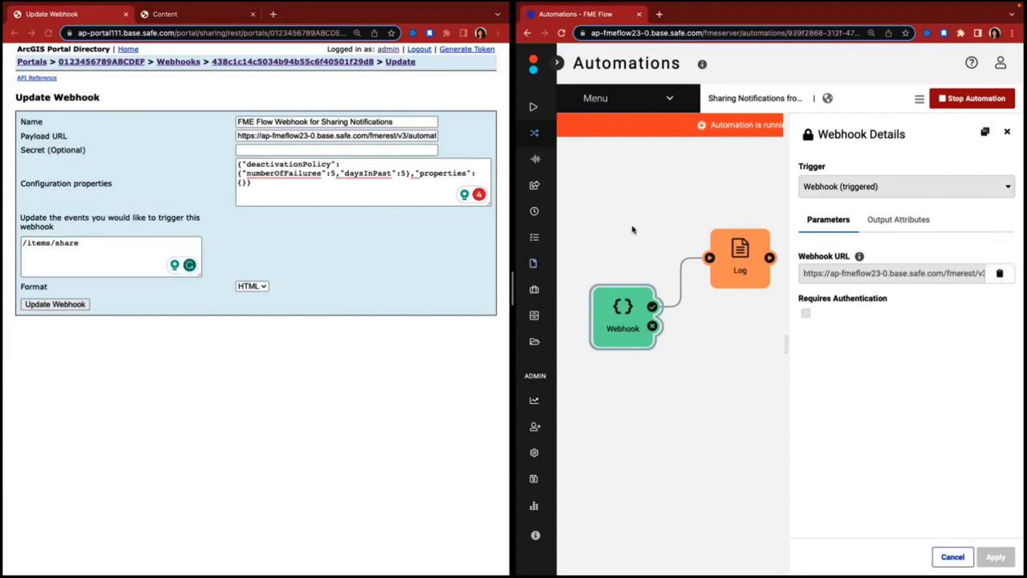
pyautogui.click(366, 137)
pyautogui.hotkey('ctrl', 'a')
pyautogui.hotkey('ctrl', 'v')
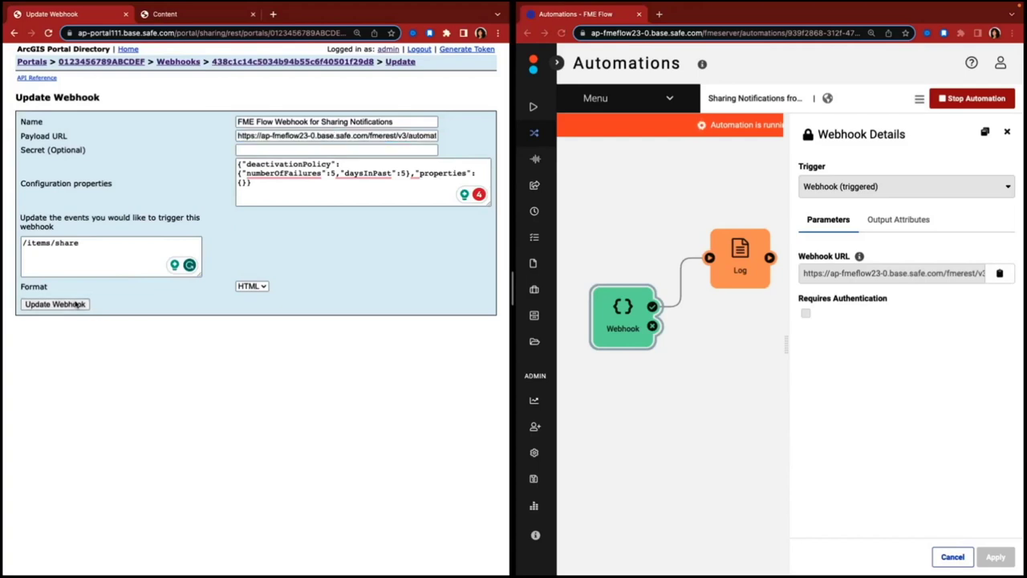
pyautogui.click(78, 304)
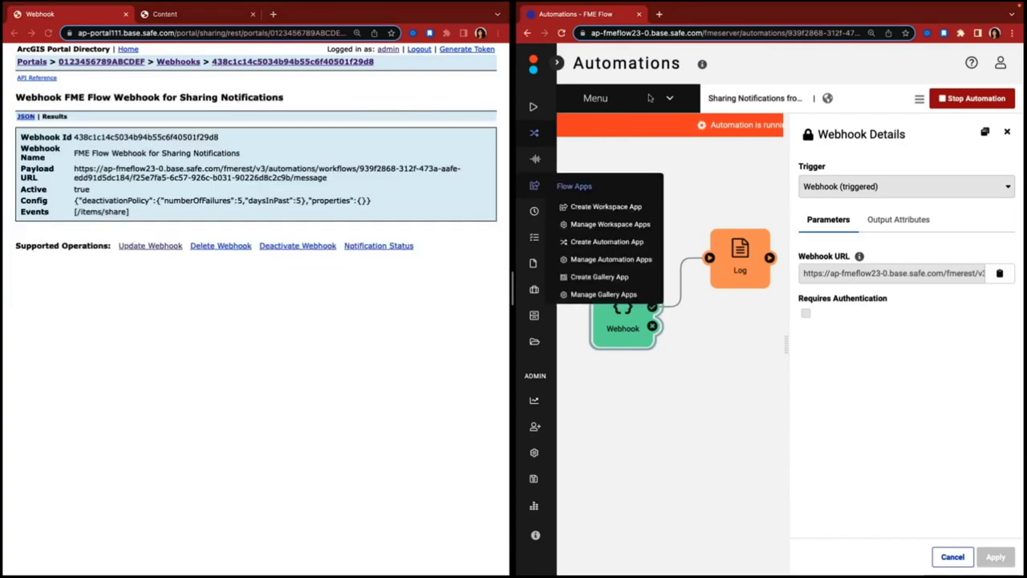
# - Open the automation's log in FME Flow and examine the WebhookRegistry message
pyautogui.click(650, 98)
pyautogui.click(683, 298)
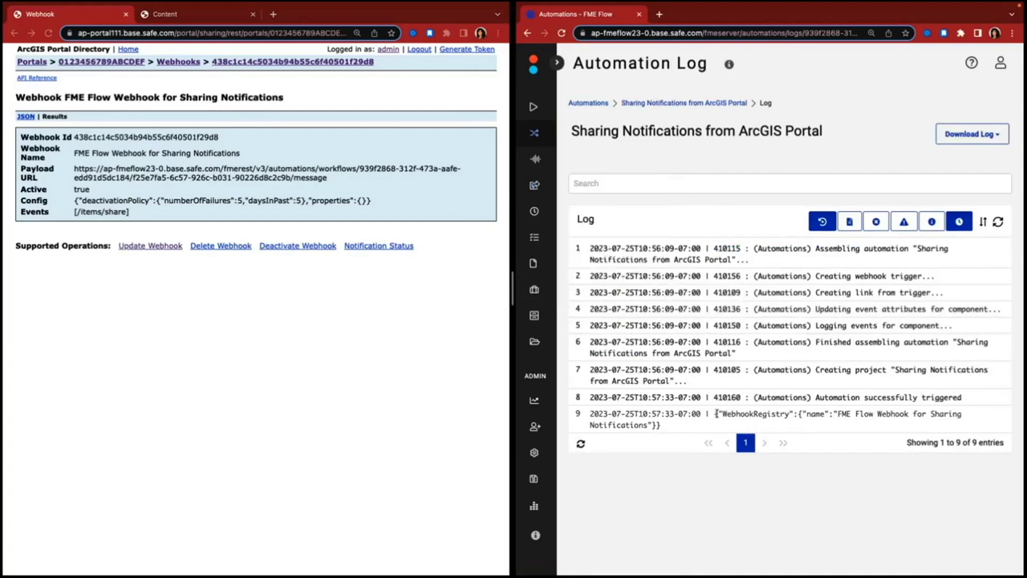
pyautogui.moveTo(717, 431); pyautogui.dragTo(717, 415)
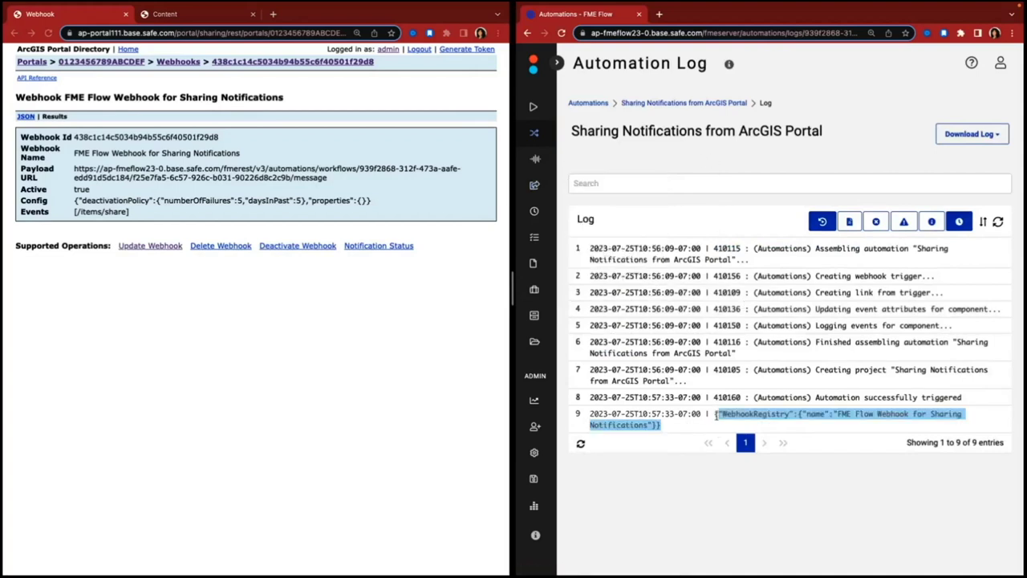
pyautogui.click(879, 451)
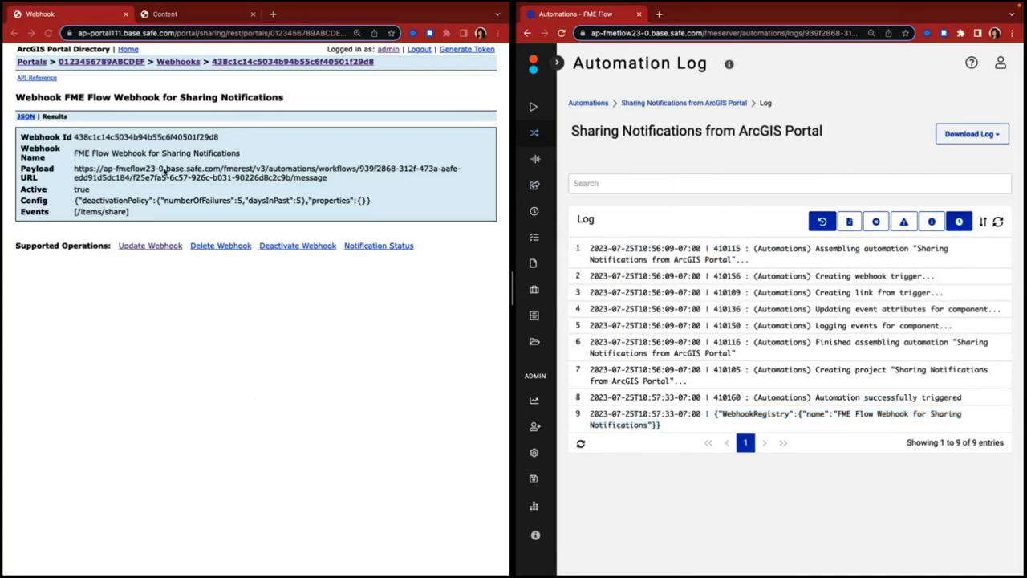
# - Share the City Public Art layer with Everyone (public) in the portal content and refresh the FME Flow automation log
pyautogui.click(170, 17)
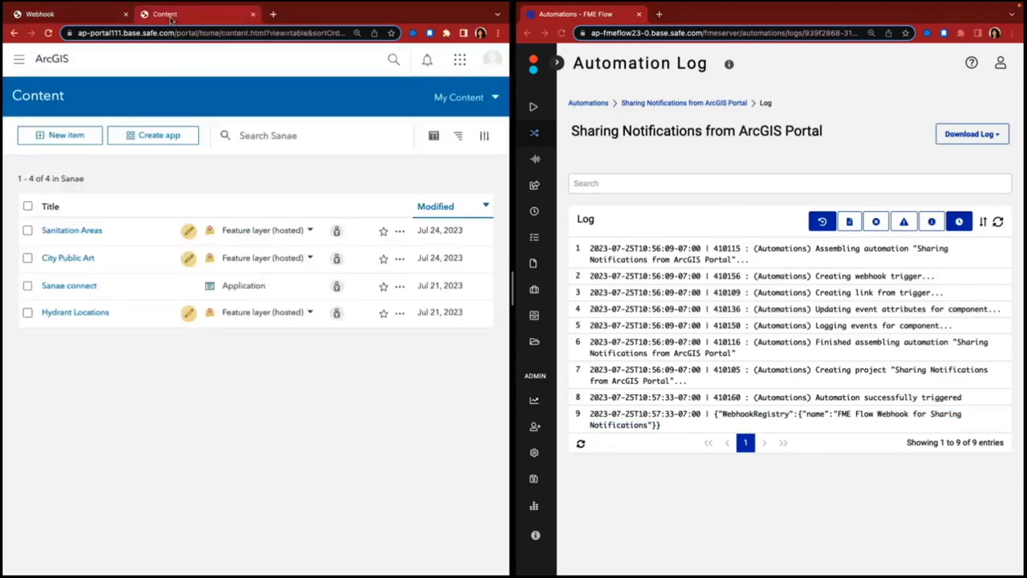
pyautogui.click(335, 261)
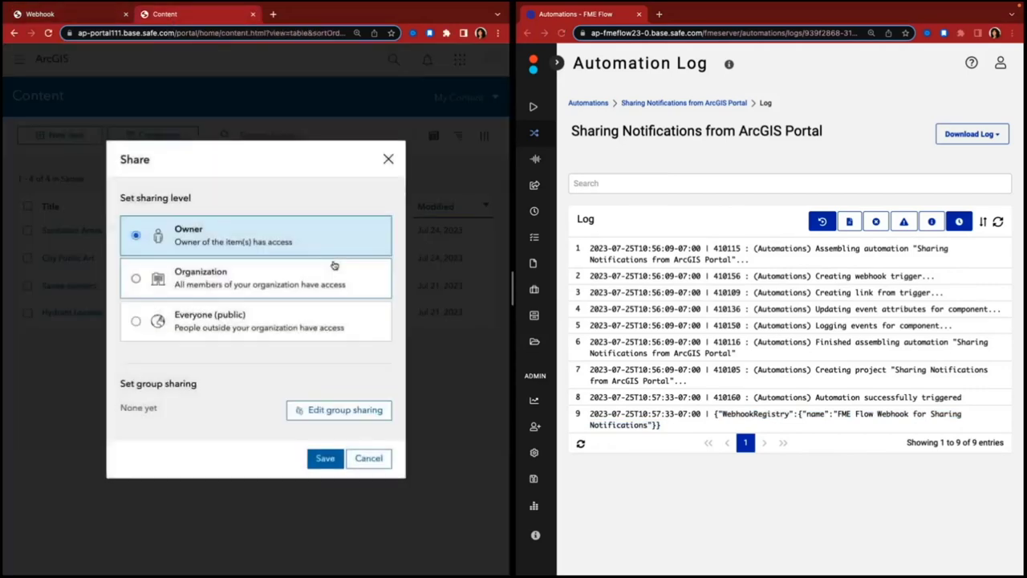
pyautogui.click(280, 328)
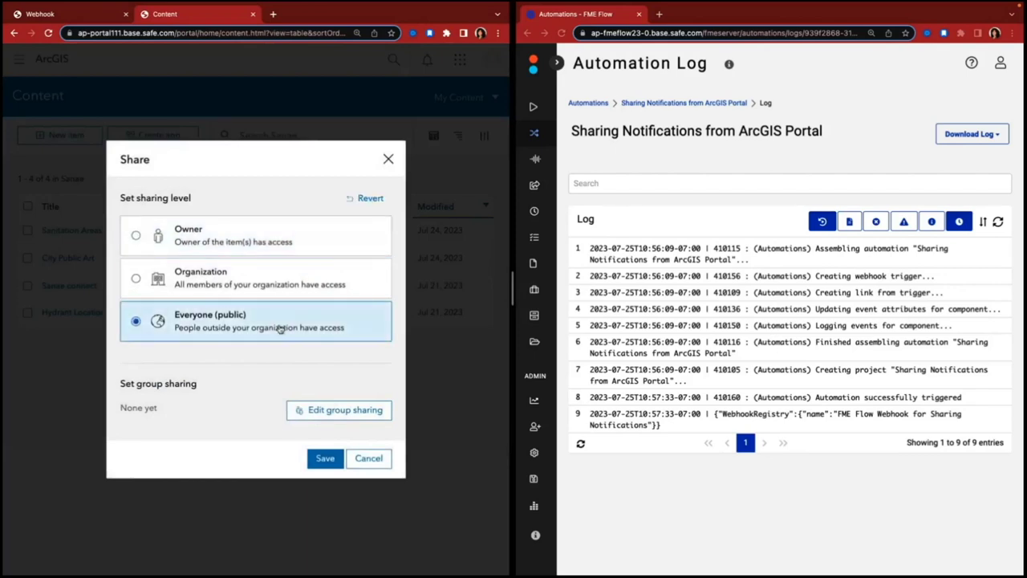
pyautogui.click(324, 458)
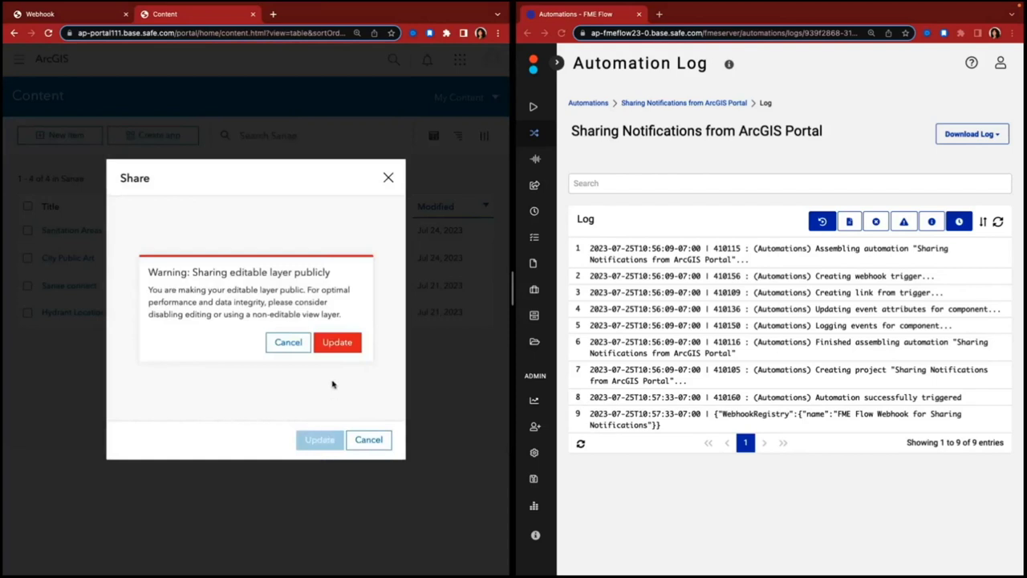
pyautogui.click(338, 345)
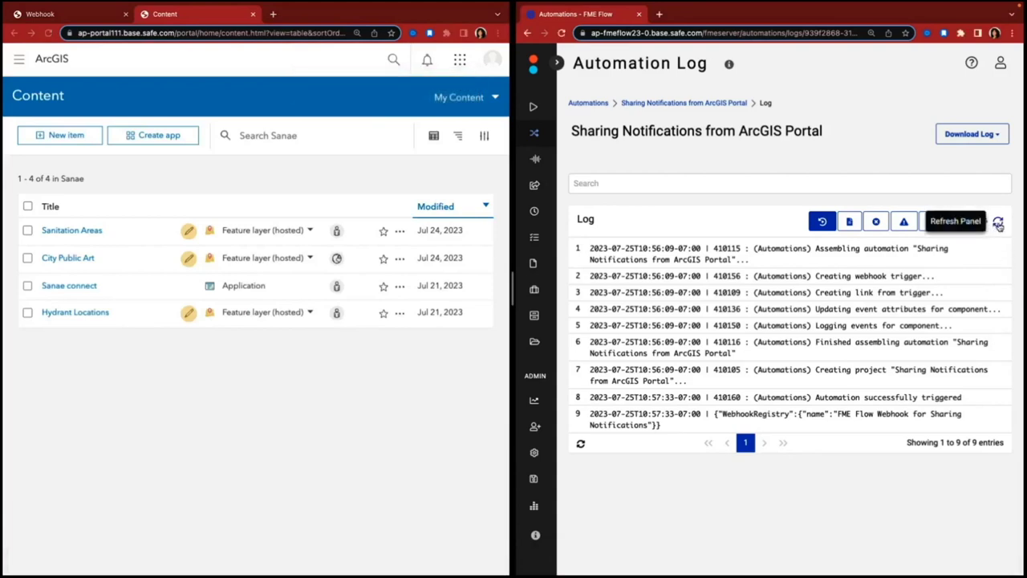
pyautogui.click(998, 223)
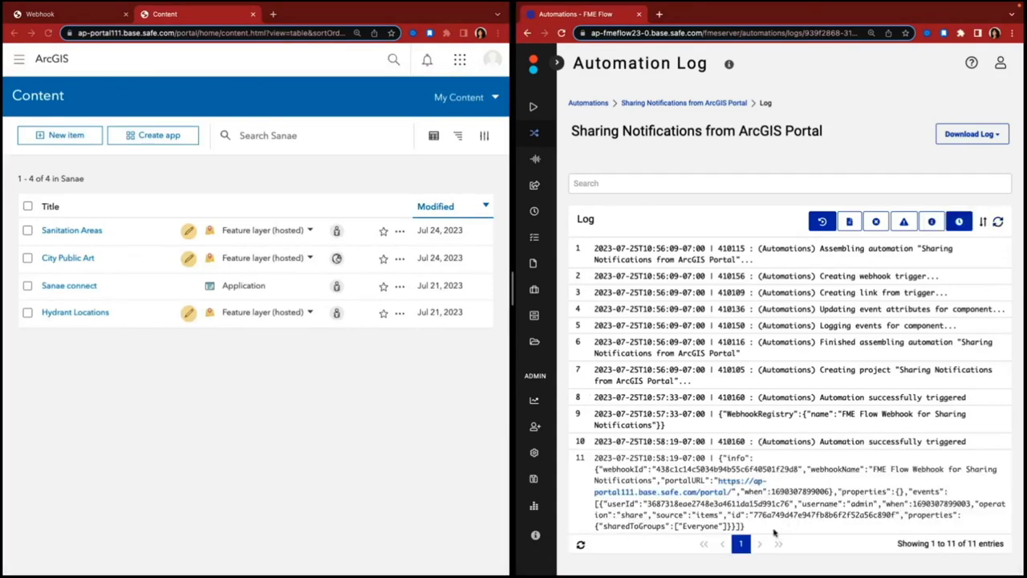
# - Examine the share event message in the automation log, and in FME Workbench inspect the _webhook_message value of the ParameterFetcher output
pyautogui.moveTo(770, 531); pyautogui.dragTo(719, 456)
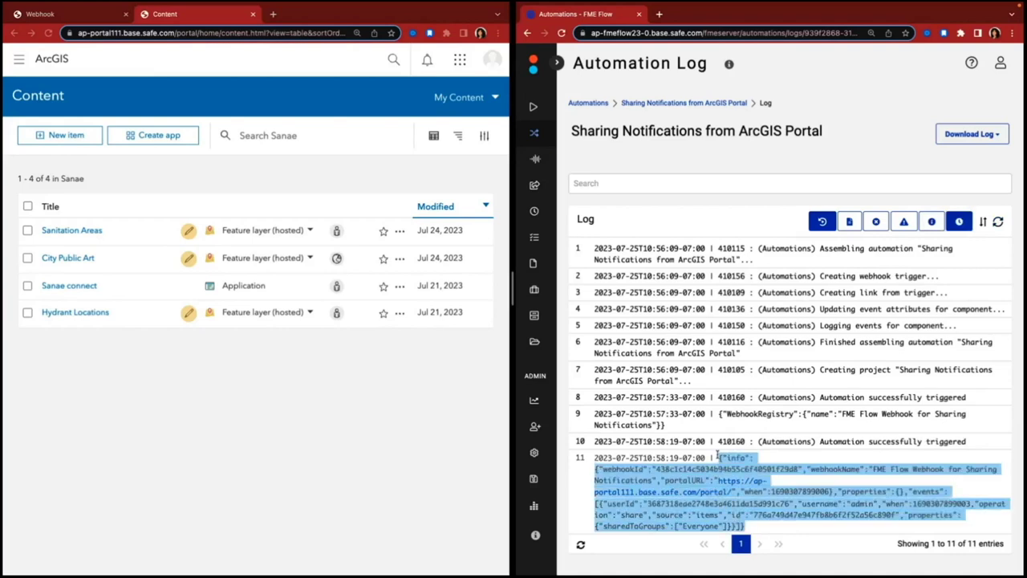
pyautogui.click(1015, 440)
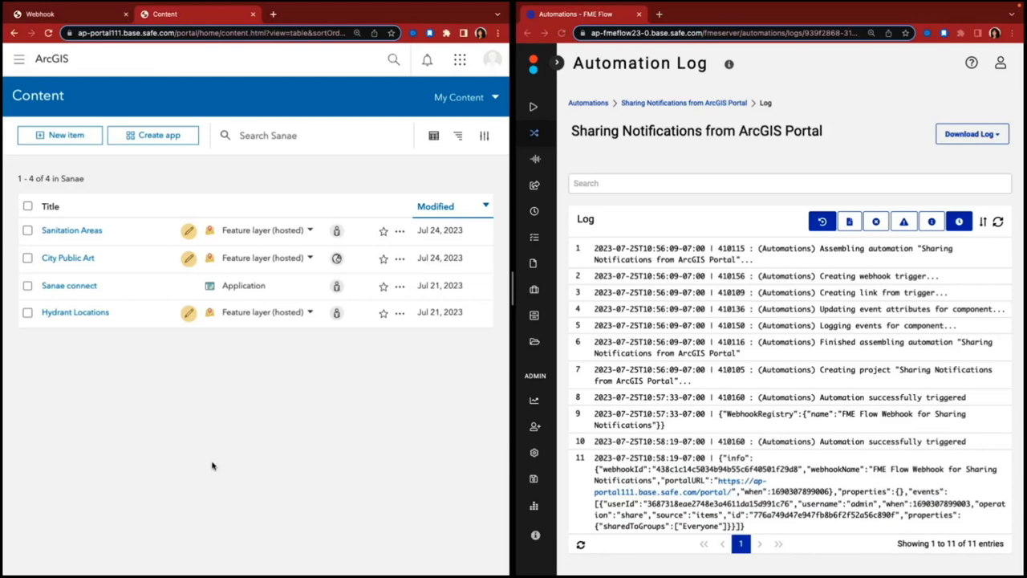
pyautogui.hotkey('ctrl', 'Up')
pyautogui.click(684, 50)
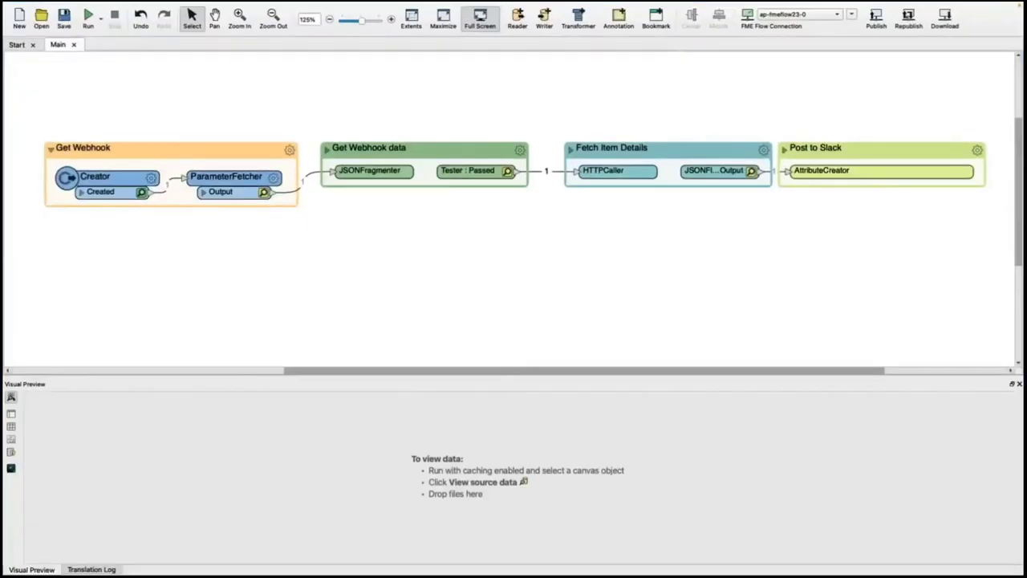
pyautogui.click(264, 192)
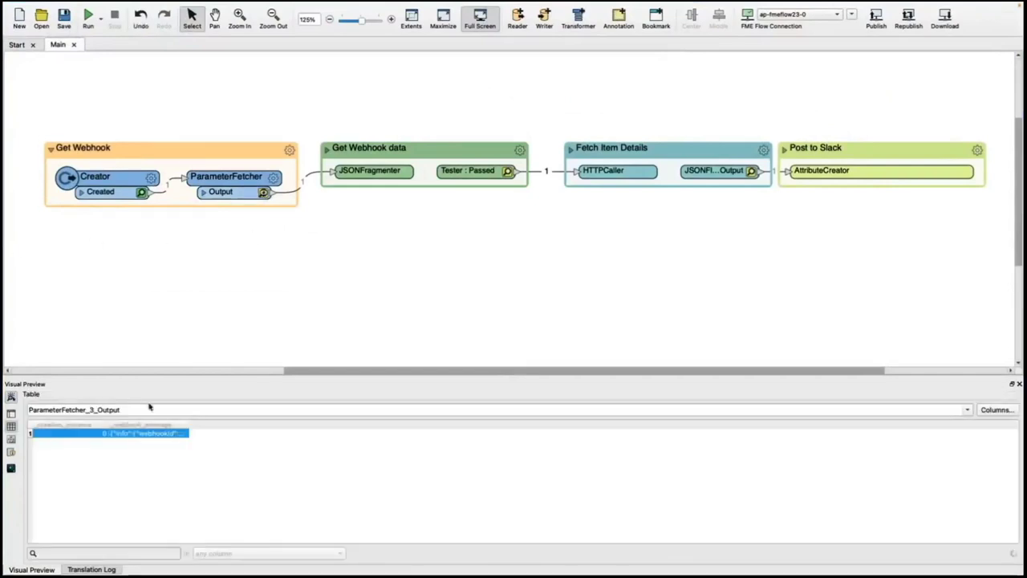
pyautogui.doubleClick(134, 433)
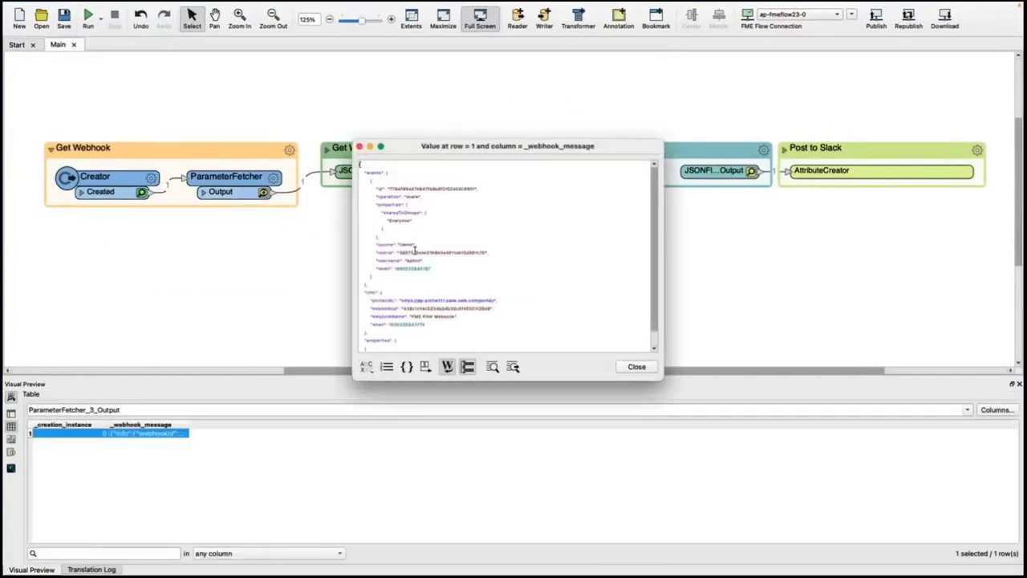
pyautogui.scroll(1, 414, 251)
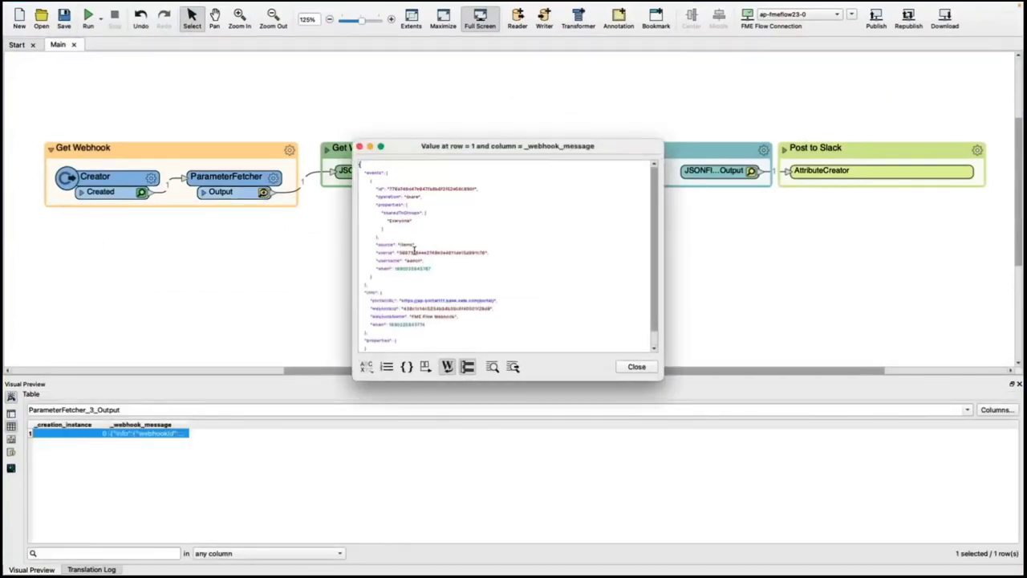
pyautogui.click(635, 367)
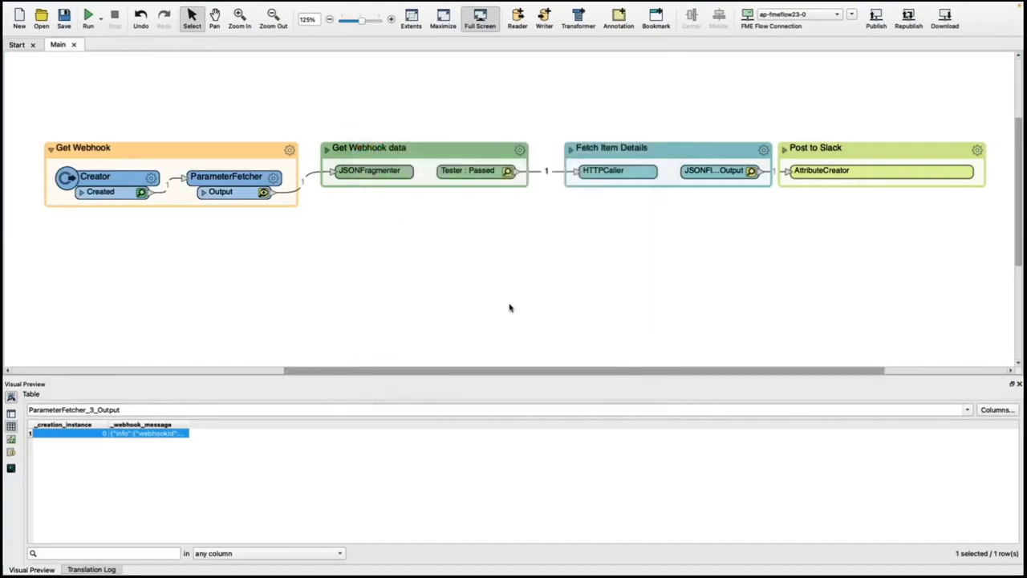
# - Expand the Get Webhook data bookmark and review the JSONFragmenter's parameters
pyautogui.click(328, 150)
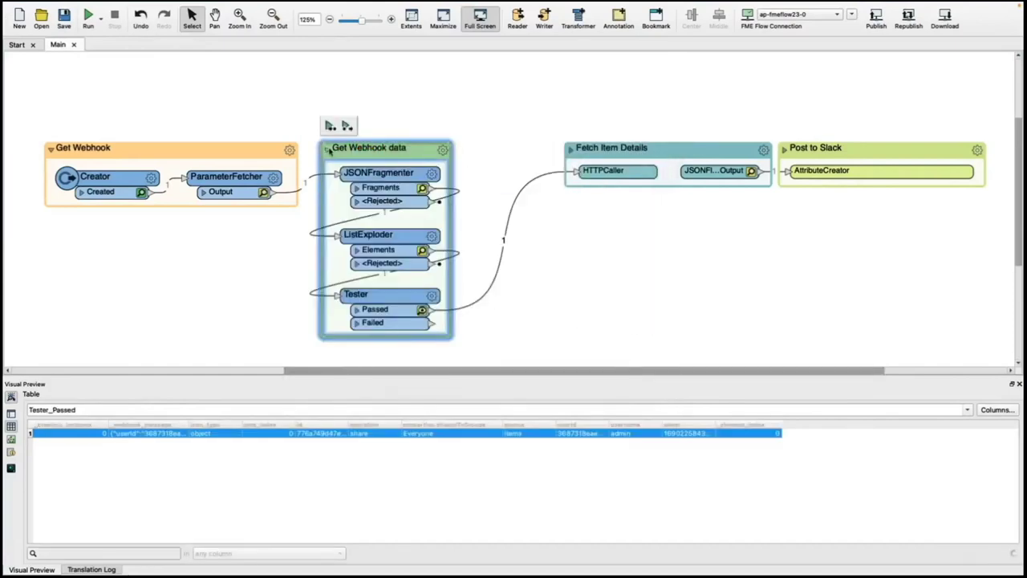
pyautogui.click(401, 174)
pyautogui.doubleClick(401, 173)
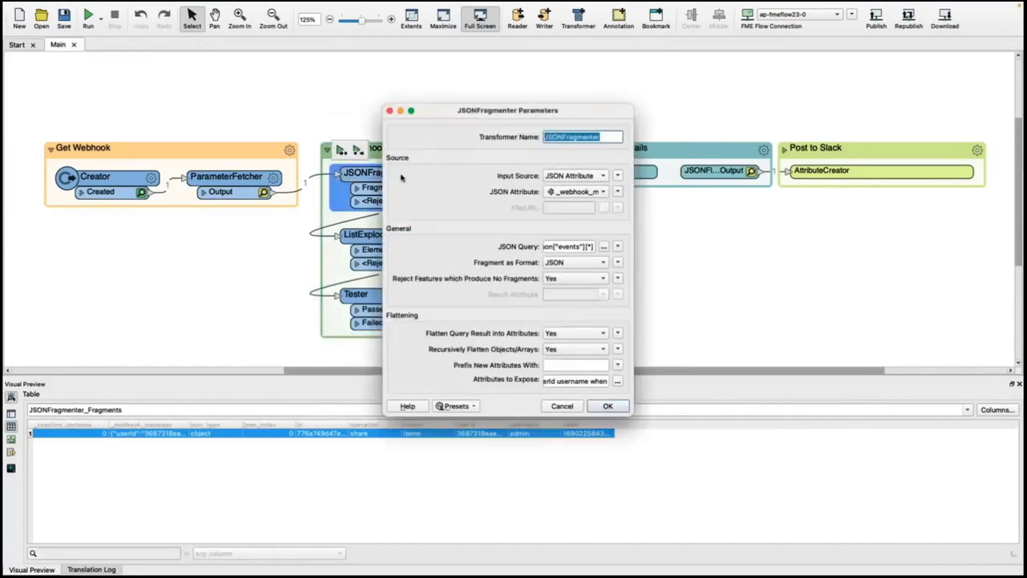
pyautogui.click(607, 406)
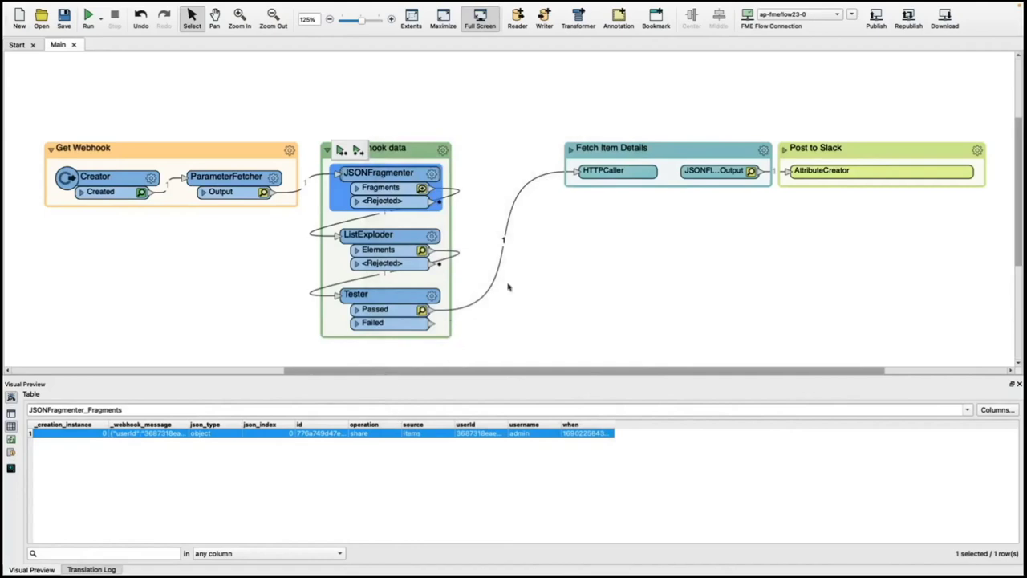
# - Expand the Fetch Item Details bookmark and review the HTTPCaller's Request URL and the attributes in the JSONFlattener output
pyautogui.click(570, 150)
pyautogui.click(571, 149)
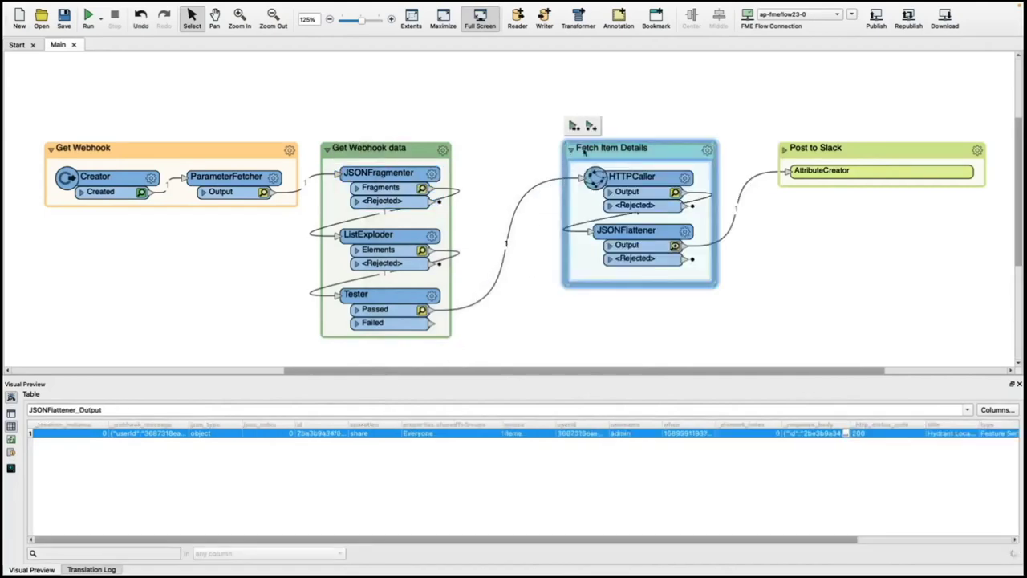
pyautogui.doubleClick(661, 181)
pyautogui.tripleClick(668, 80)
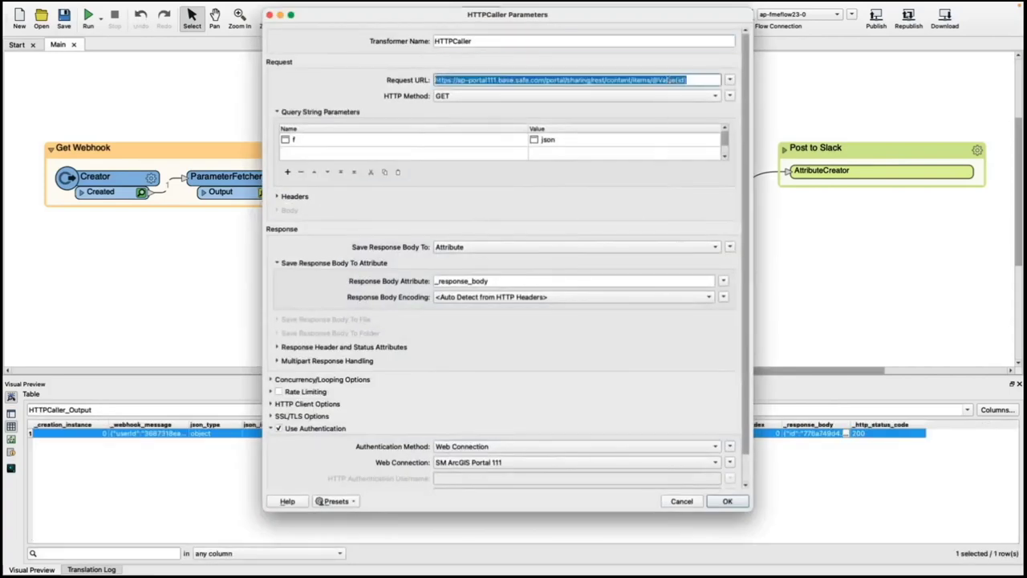
pyautogui.click(703, 81)
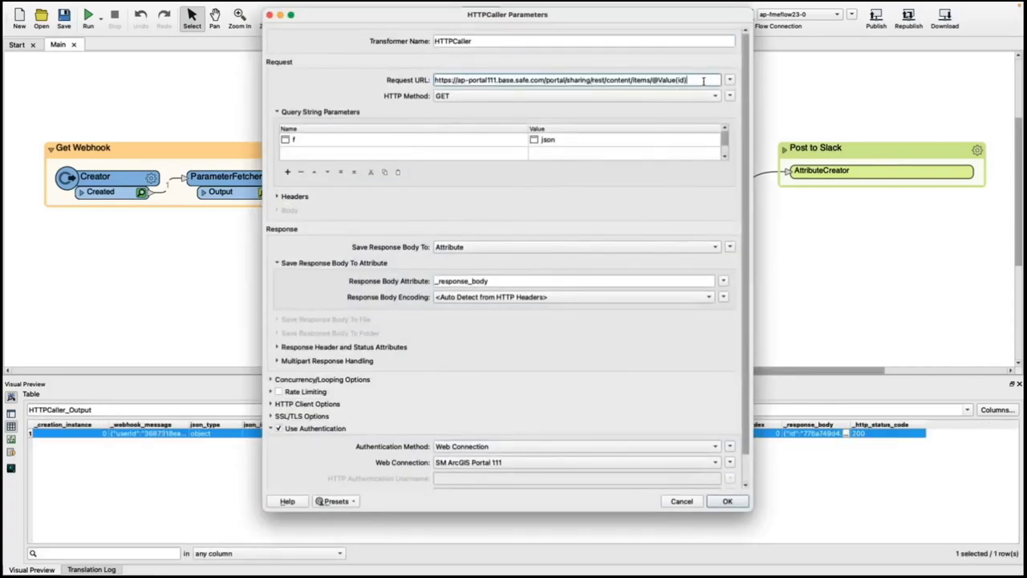
pyautogui.click(729, 504)
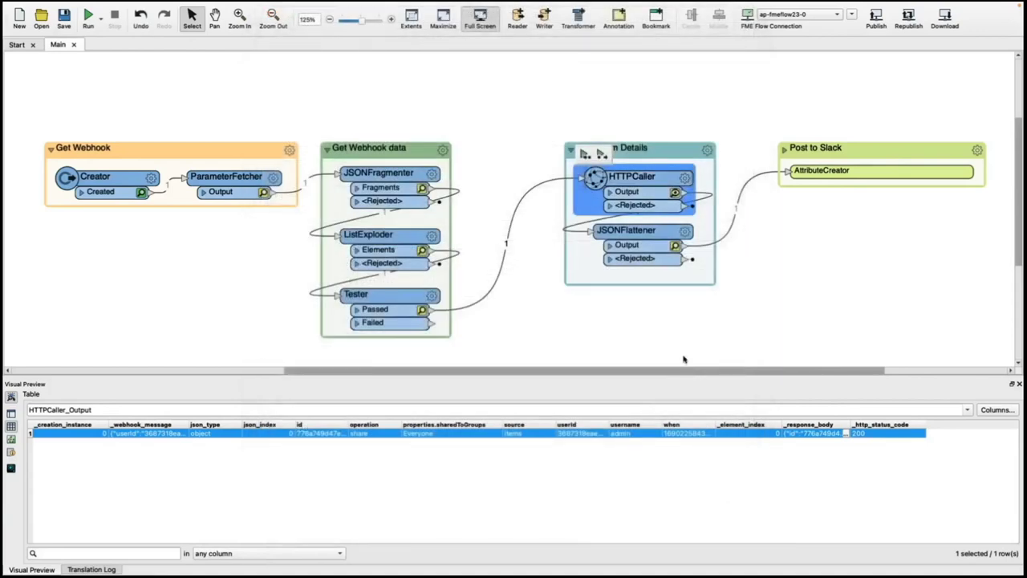
pyautogui.hscroll(5, 720, 511)
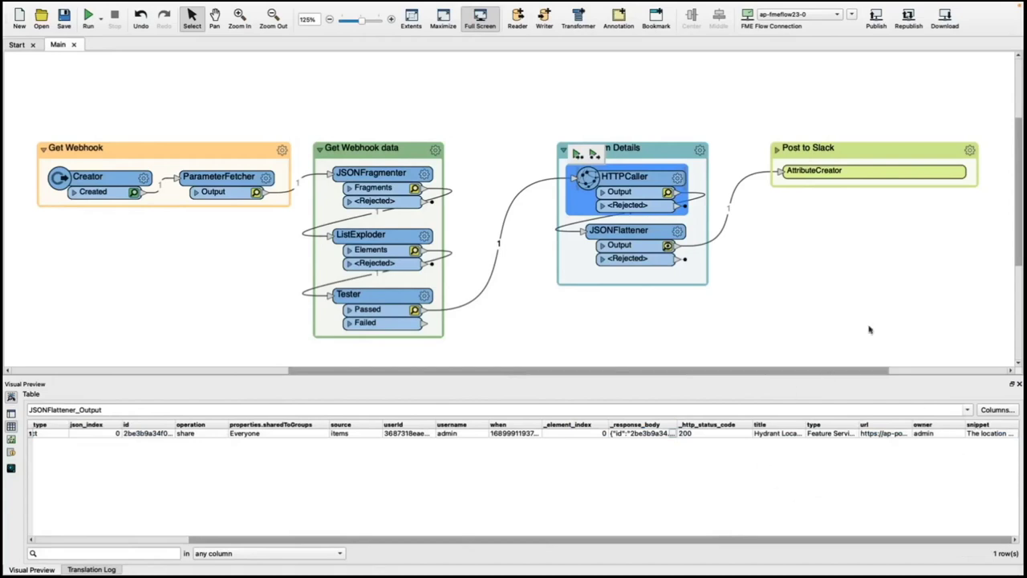
# - Expand the Post to Slack bookmark and review the SlackMessage value text in the AttributeCreator
pyautogui.click(776, 149)
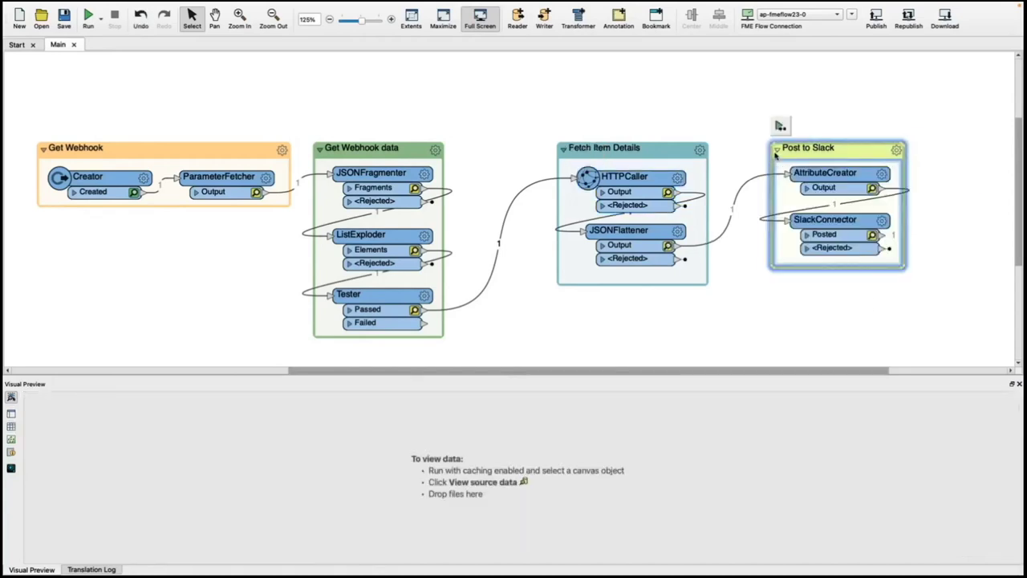
pyautogui.doubleClick(839, 174)
pyautogui.click(543, 240)
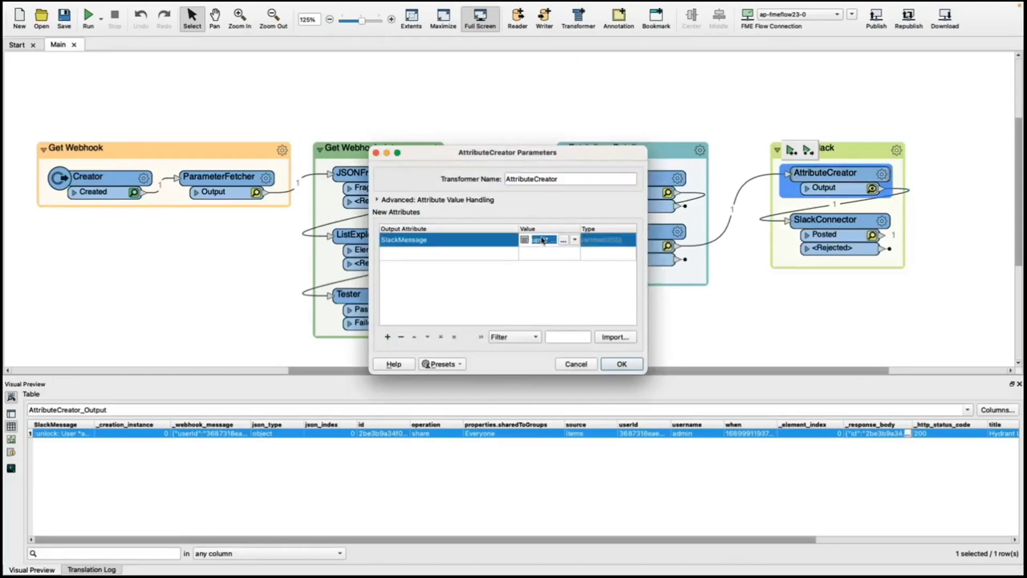
pyautogui.click(543, 240)
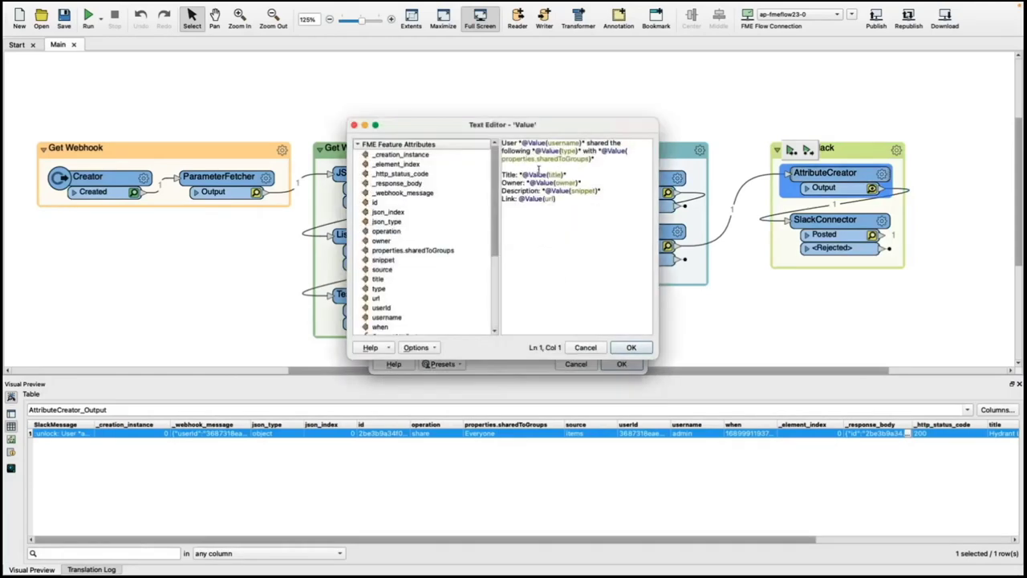
pyautogui.click(632, 347)
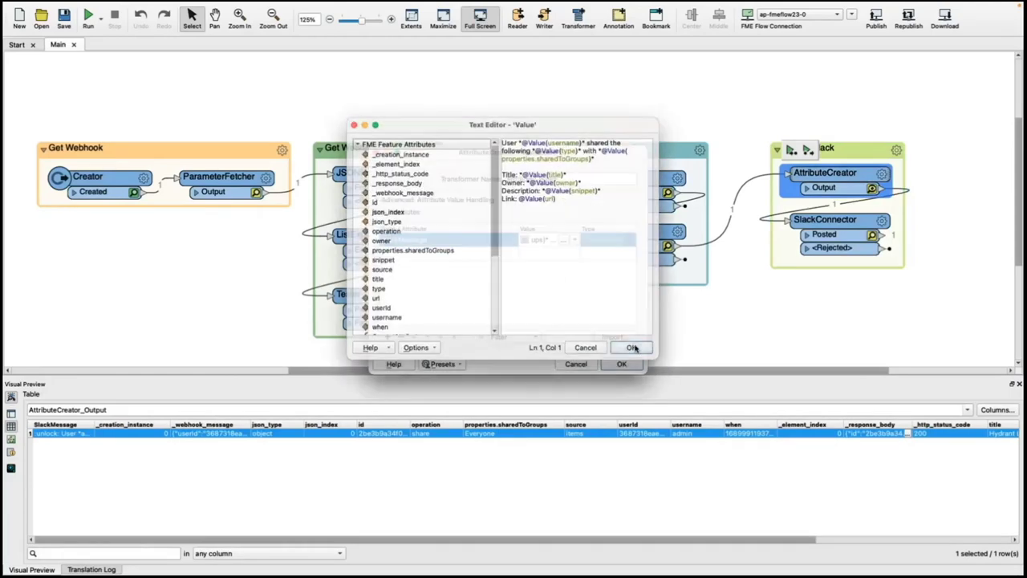
pyautogui.click(629, 371)
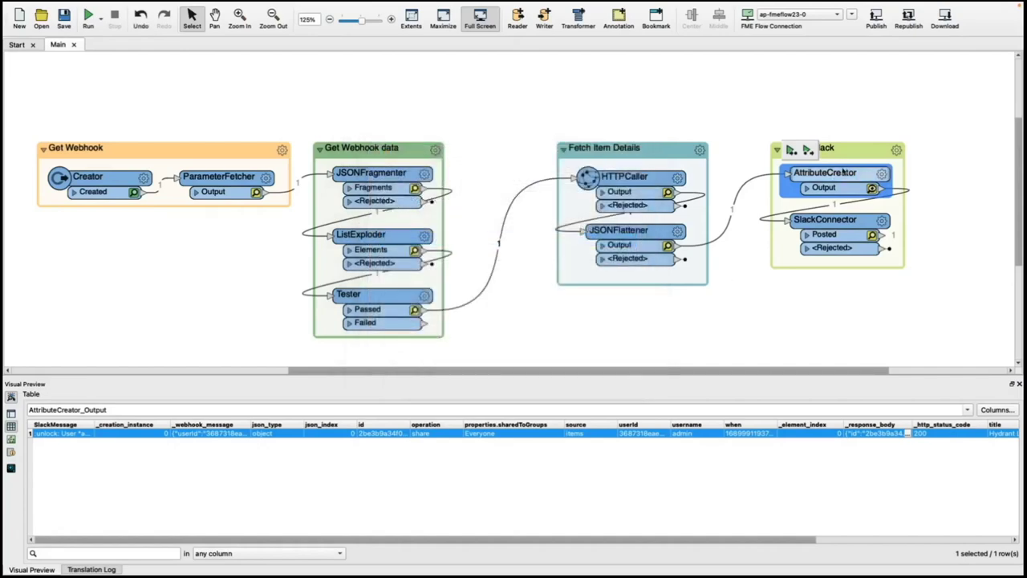
# - Review the SlackConnector's parameters and the Publish to FME Flow settings for ItemShareNotifier.fmw, leaving without publishing
pyautogui.doubleClick(856, 221)
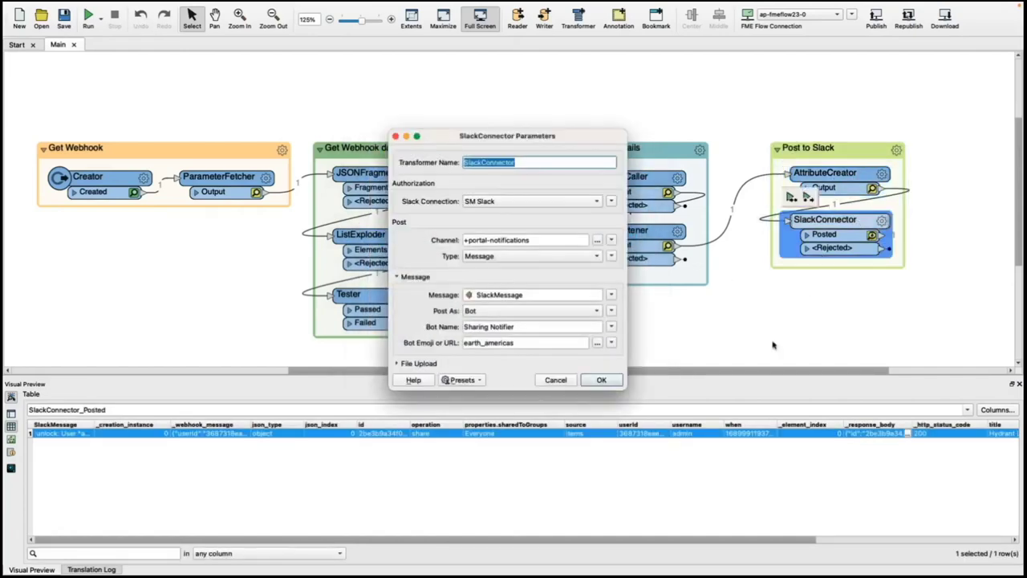
pyautogui.click(608, 381)
pyautogui.click(874, 24)
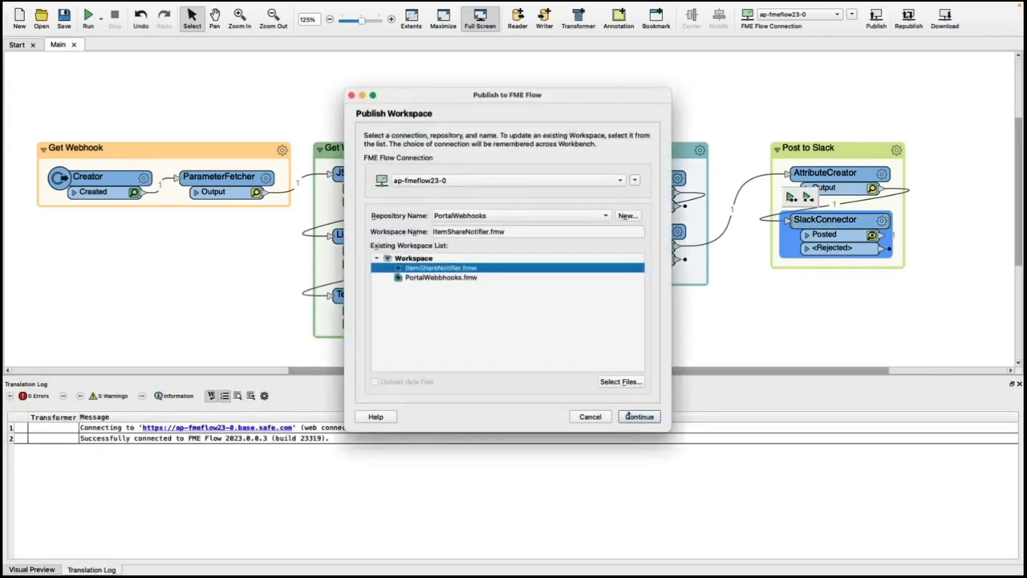
pyautogui.click(588, 418)
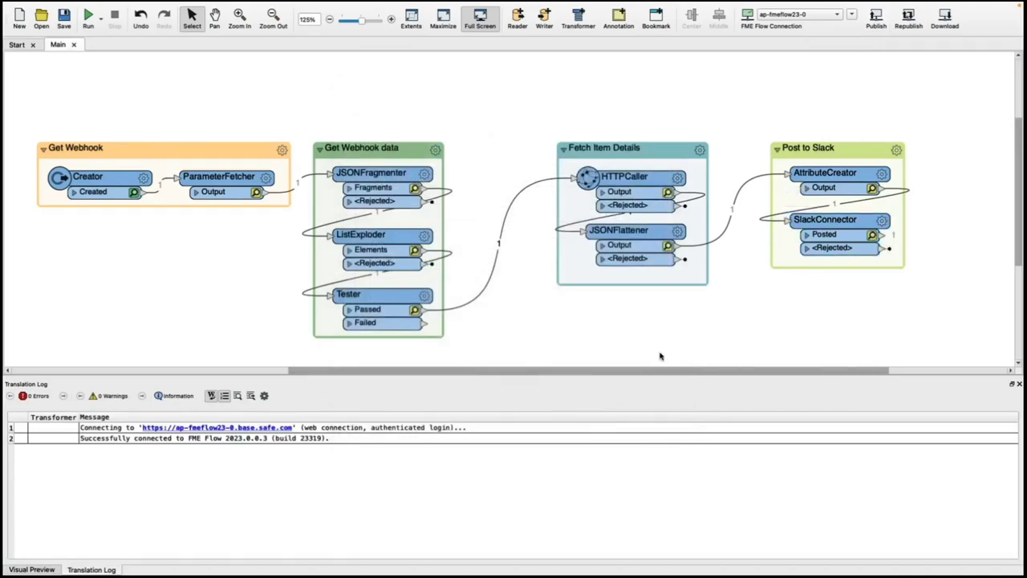
# - Switch back to FME Flow in Chrome, return to the Sharing Notifications from ArcGIS Portal automation and stop it for editing
pyautogui.hotkey('ctrl', 'Up')
pyautogui.click(519, 61)
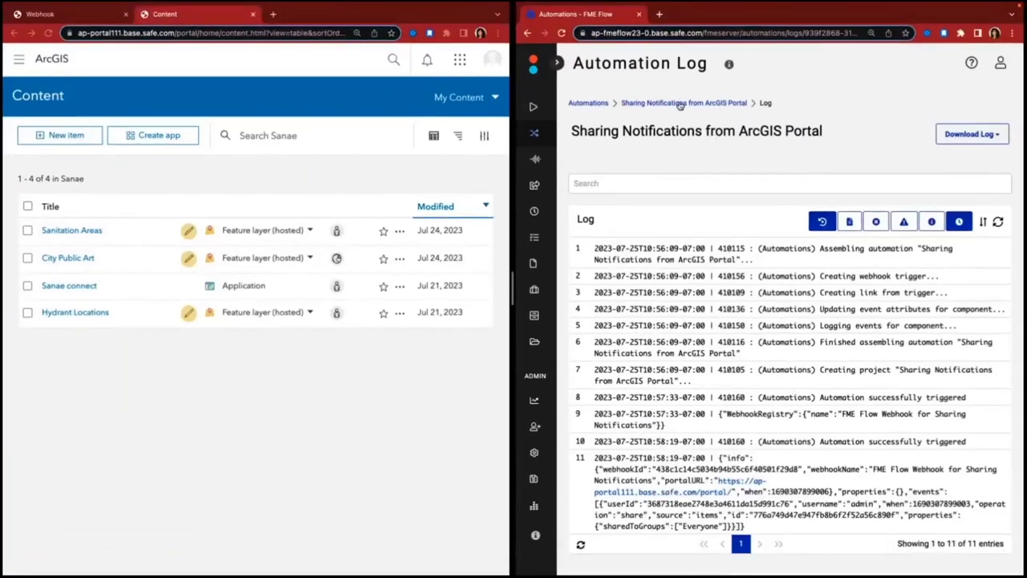
pyautogui.click(679, 104)
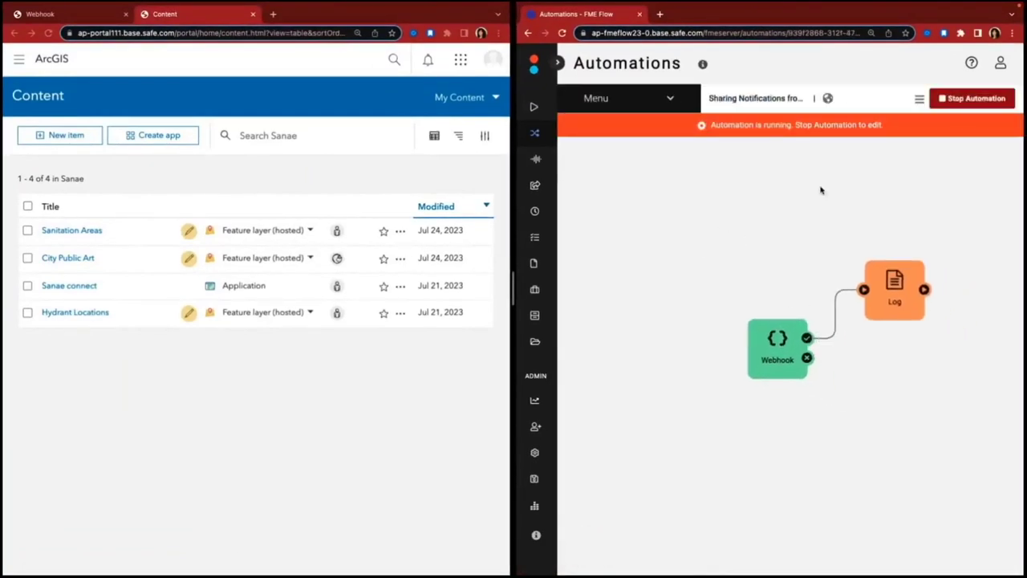
pyautogui.click(974, 98)
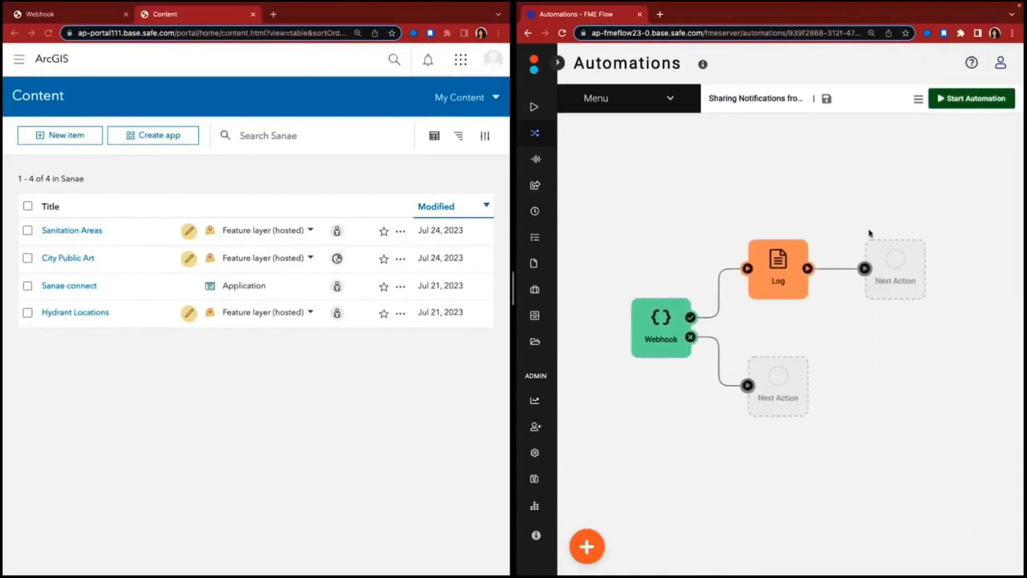
# - Configure the action following Log as Run a Workspace, using ItemShareNotifier.fmw from the PortalWebhooks repository
pyautogui.click(887, 280)
pyautogui.click(891, 221)
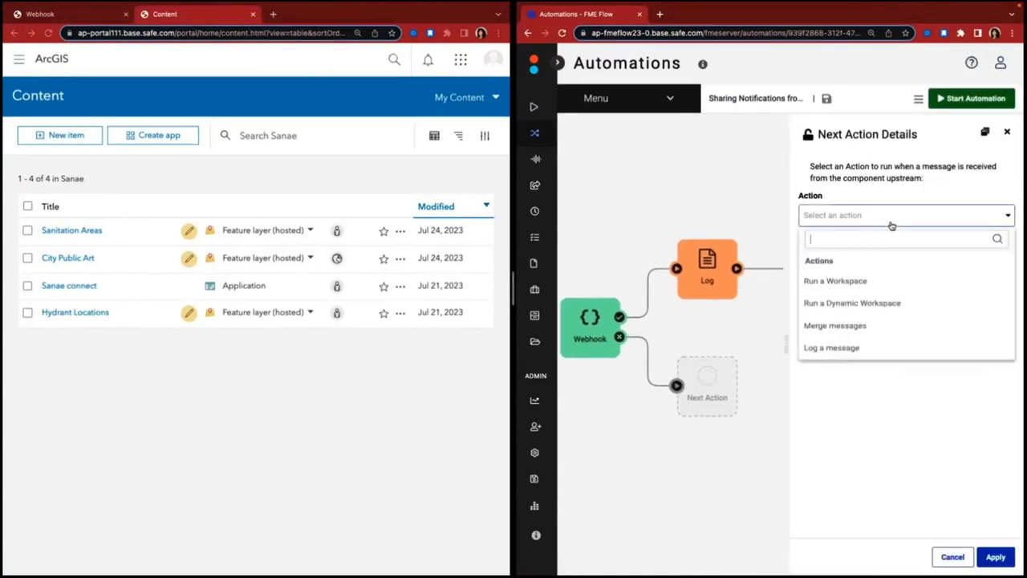
pyautogui.click(867, 287)
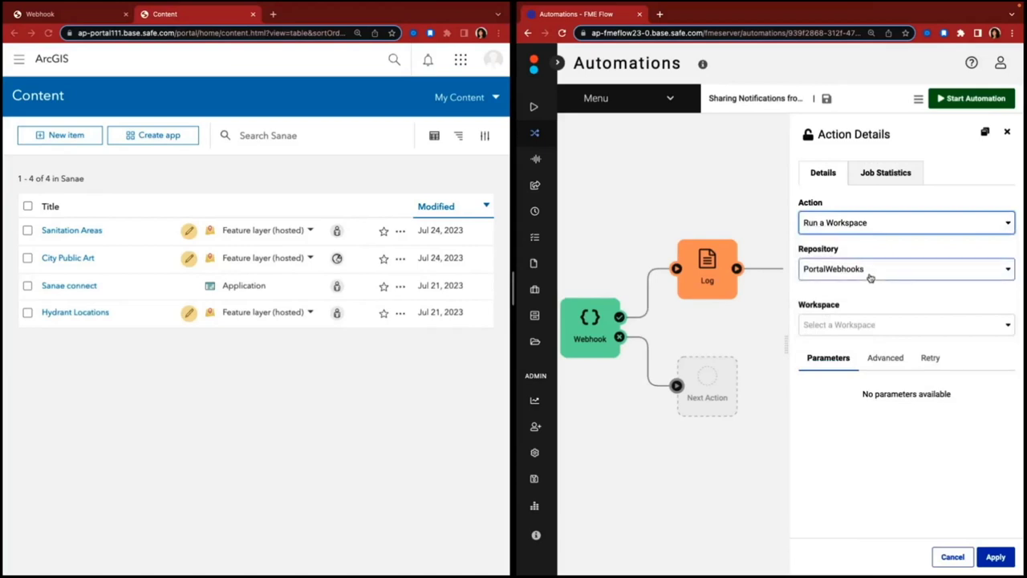
pyautogui.click(880, 327)
pyautogui.click(878, 349)
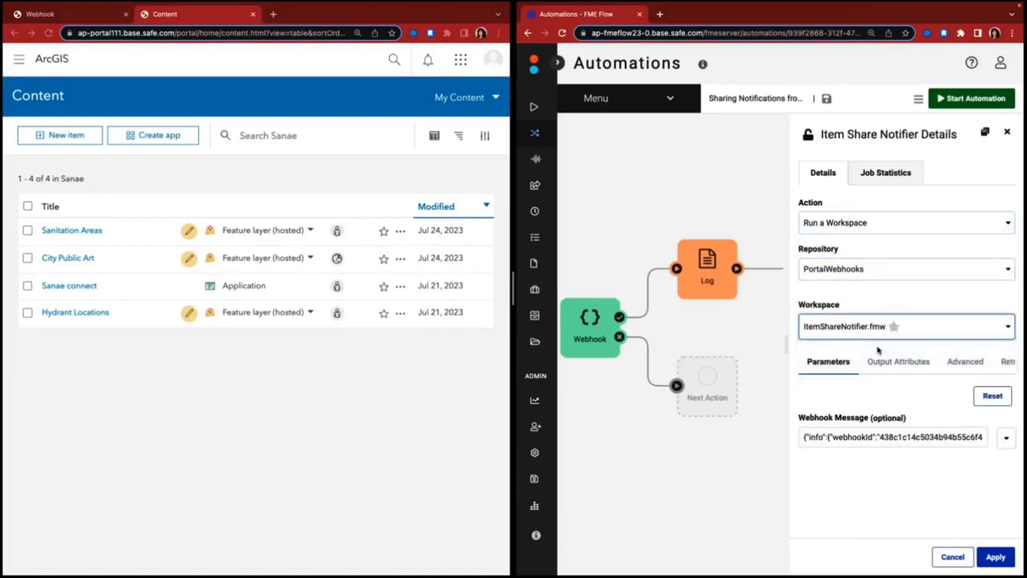
# - Set the Item Share Notifier's Webhook Message parameter to the webhook's Message Content attribute and apply the action
pyautogui.click(1003, 441)
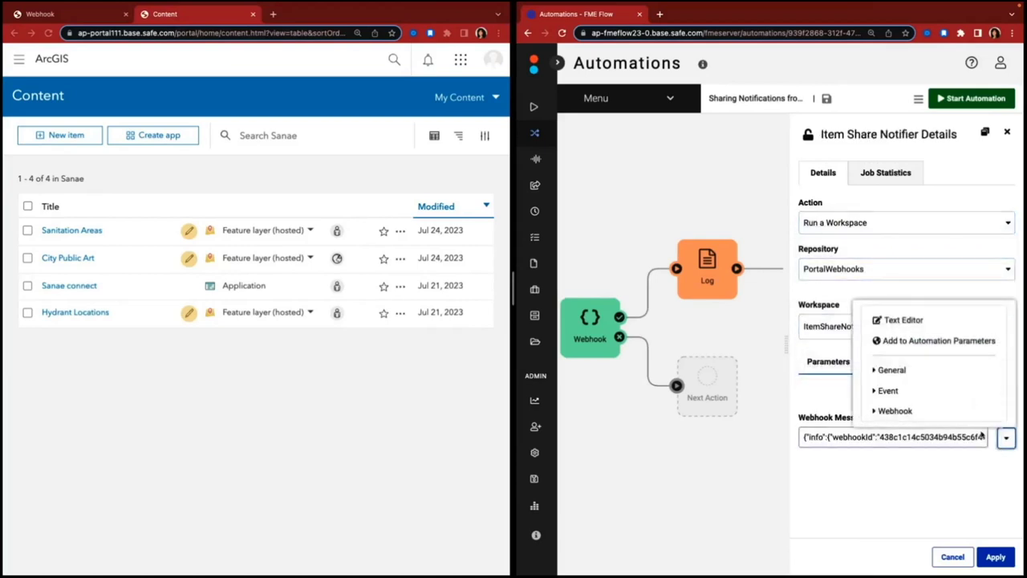
pyautogui.click(965, 411)
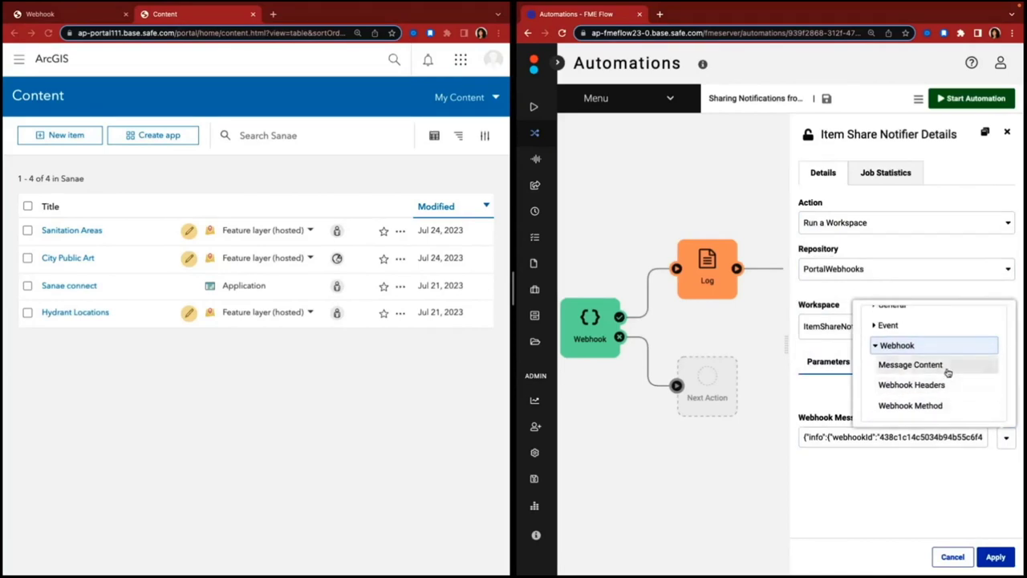
pyautogui.click(899, 365)
pyautogui.click(996, 557)
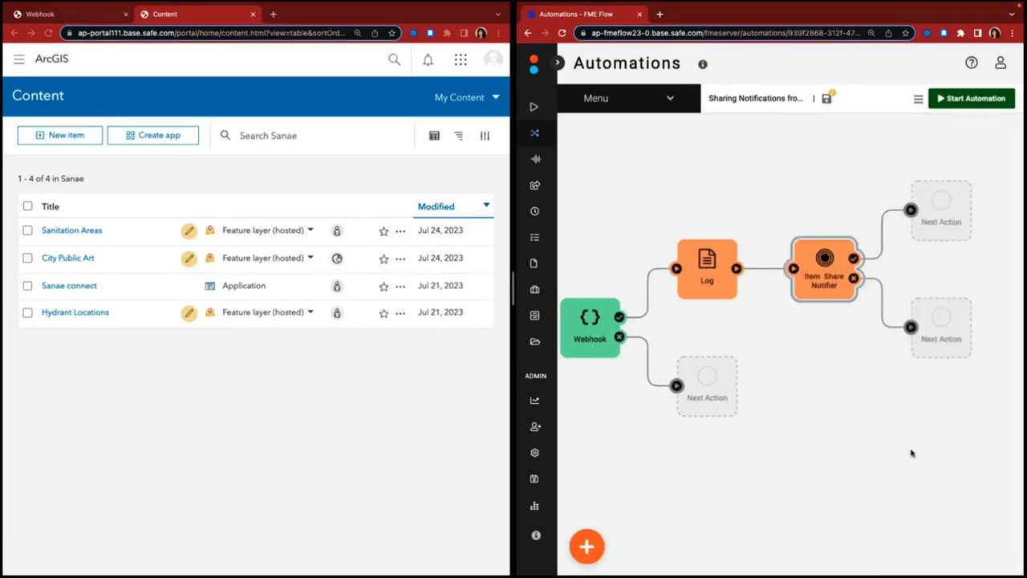
# - Save the automation with its added workspace action and start it
pyautogui.click(826, 99)
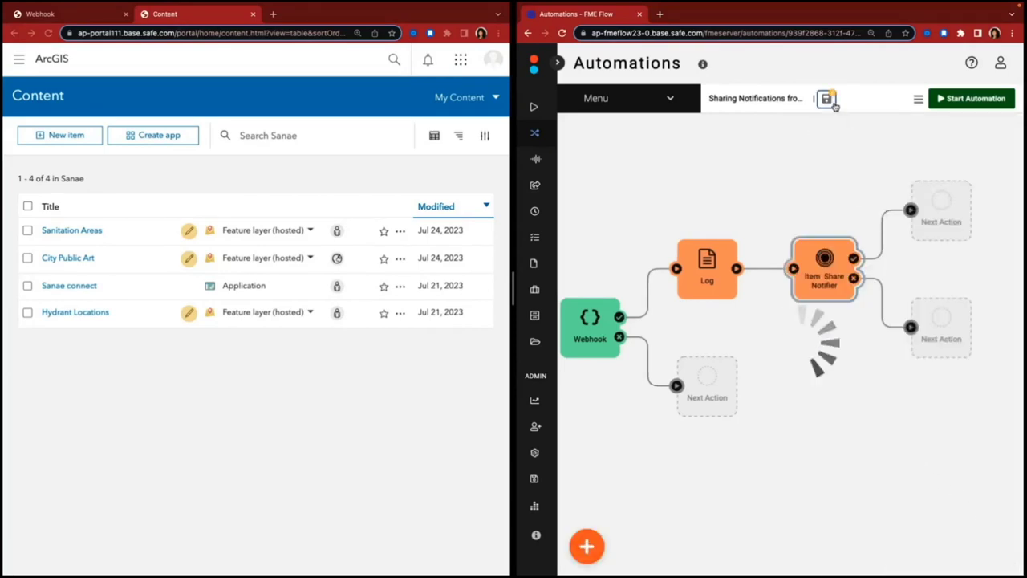
pyautogui.click(971, 98)
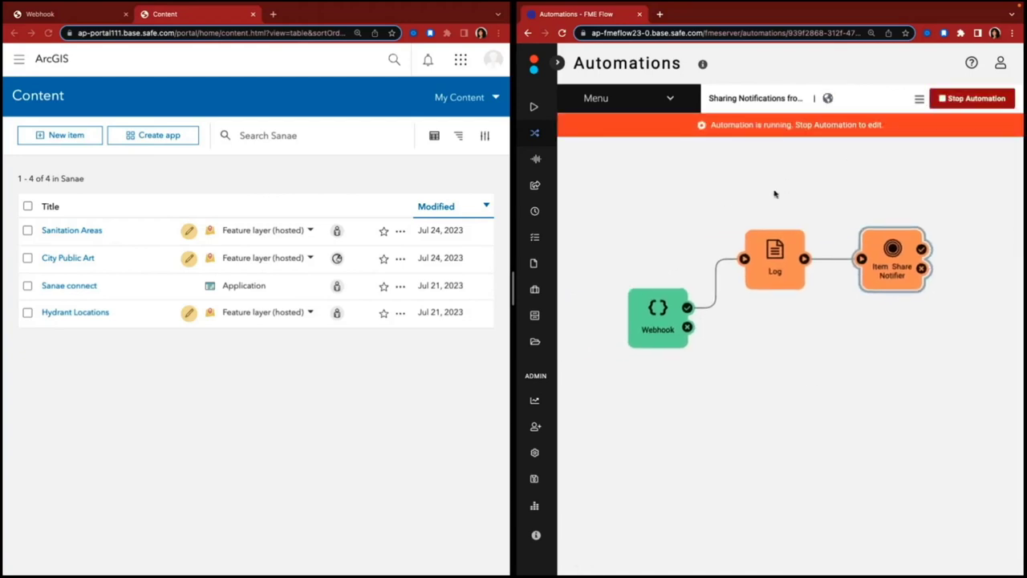
# - Switch to the portal Content page beside the Slack portal-notifications channel and share the Sanitation Areas layer with Everyone (public)
pyautogui.hotkey('ctrl', 'Up')
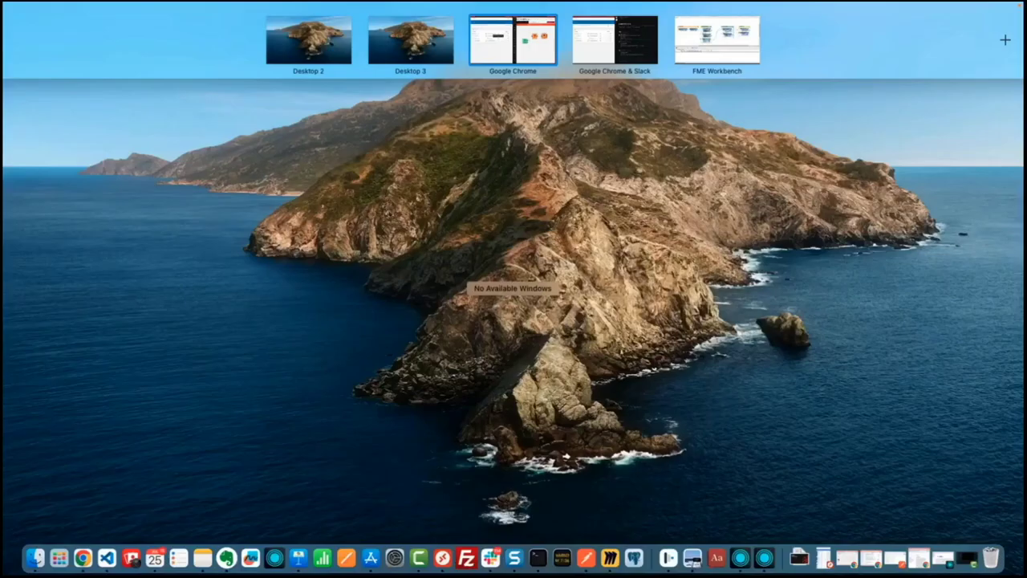
pyautogui.click(628, 72)
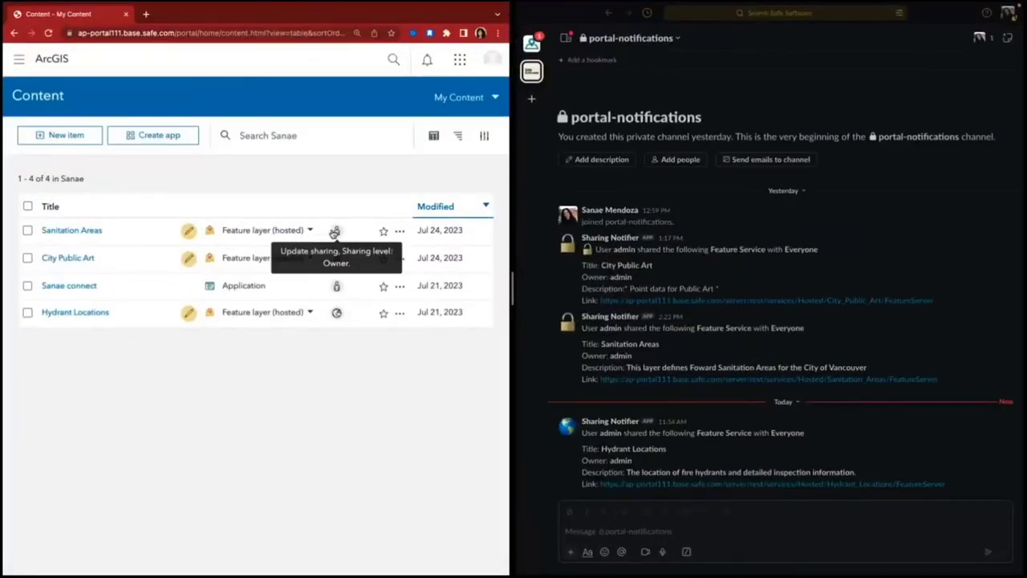
pyautogui.click(334, 233)
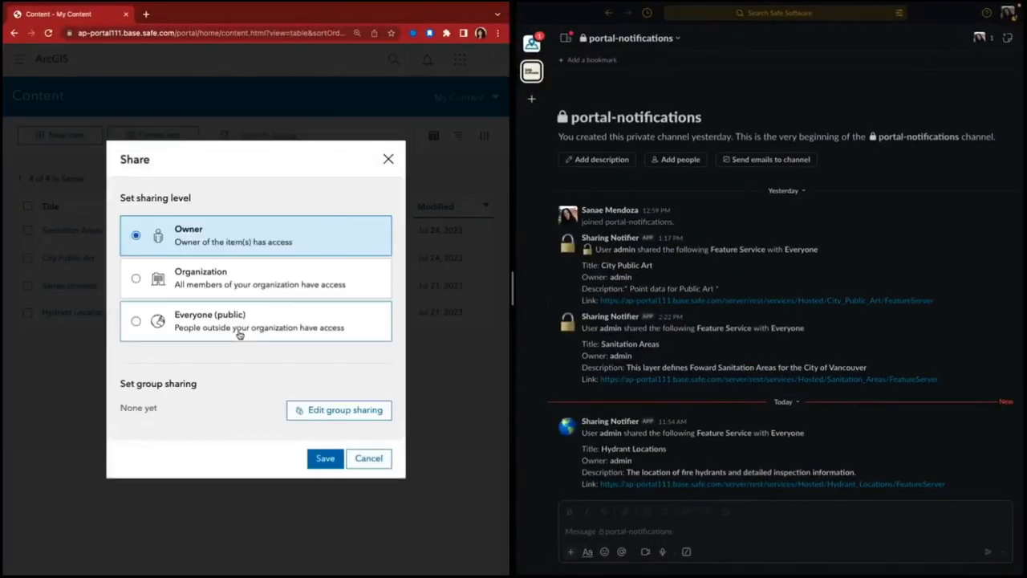
pyautogui.click(238, 333)
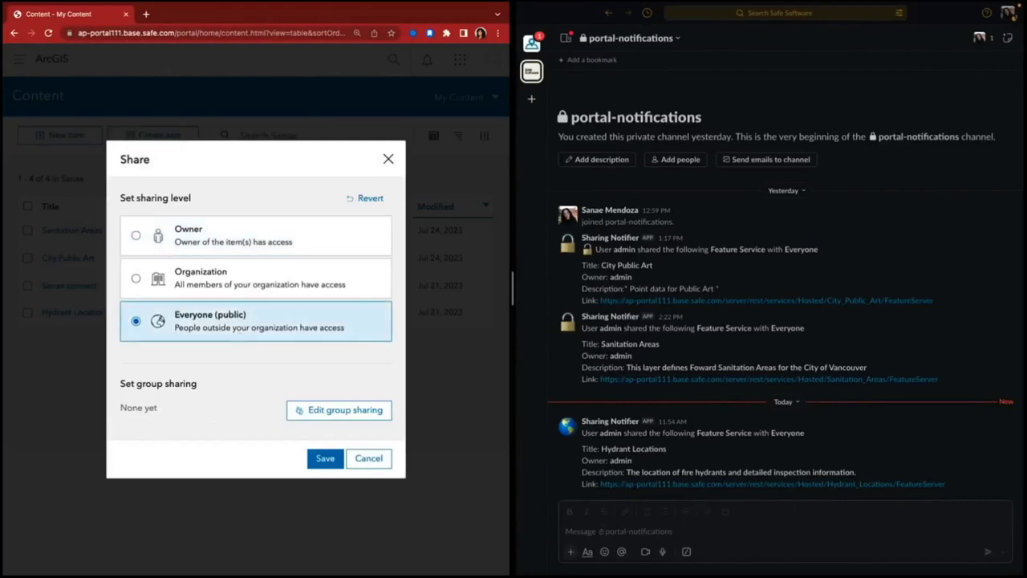
pyautogui.click(318, 465)
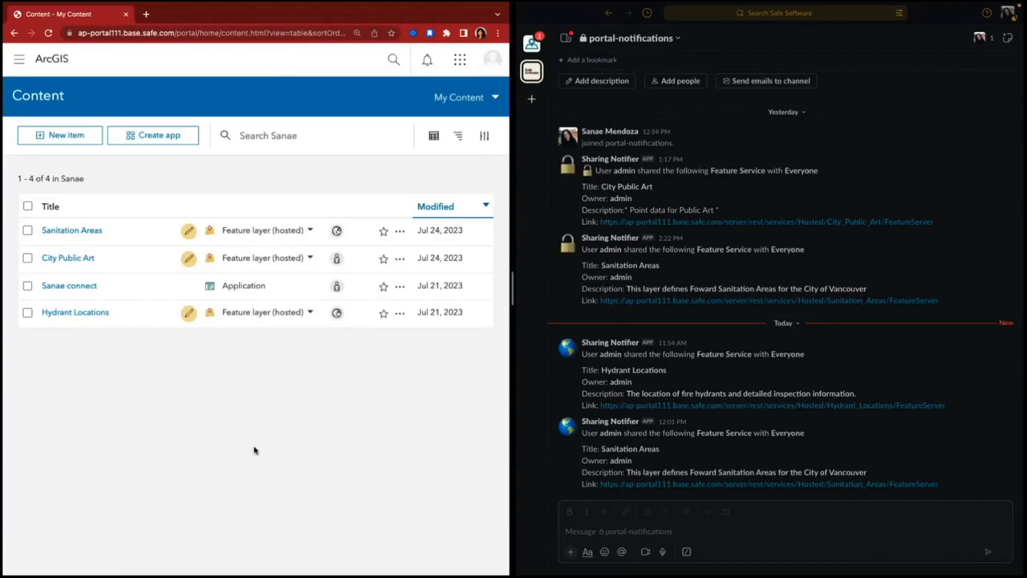
# - Return to FME Flow, widen its window and examine the webhook message and job entries in the Sharing Notifications from ArcGIS Portal automation's log
pyautogui.hotkey('ctrl', 'Up')
pyautogui.click(516, 36)
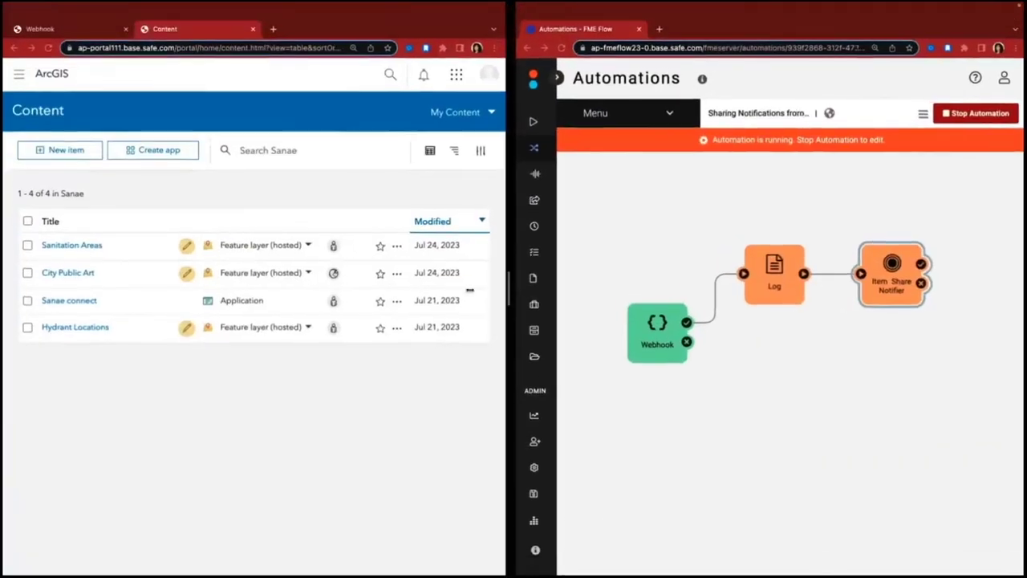
pyautogui.moveTo(513, 291); pyautogui.dragTo(316, 289)
pyautogui.click(485, 100)
pyautogui.click(411, 297)
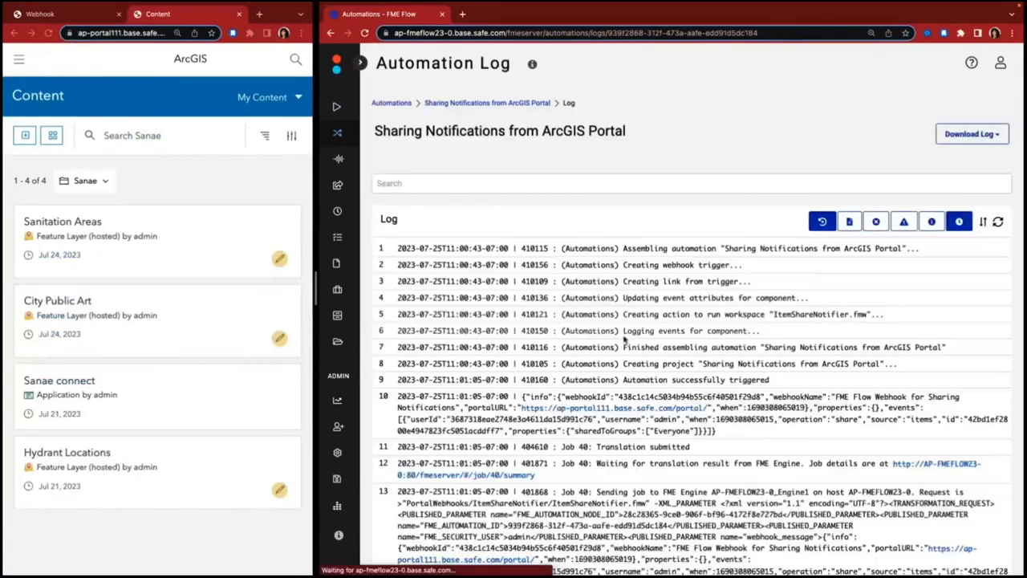
pyautogui.scroll(-1, 631, 341)
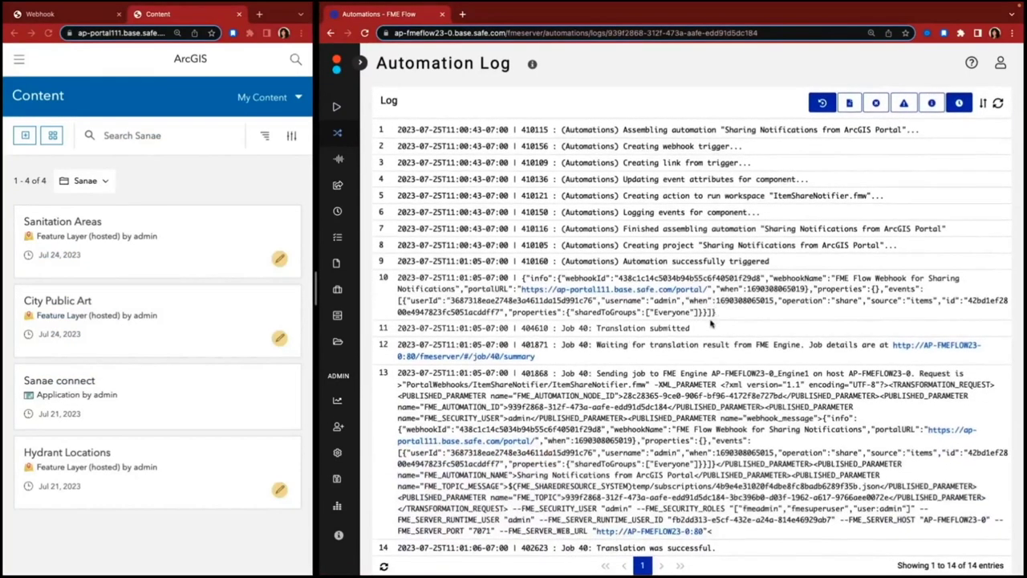
pyautogui.moveTo(716, 313); pyautogui.dragTo(520, 278)
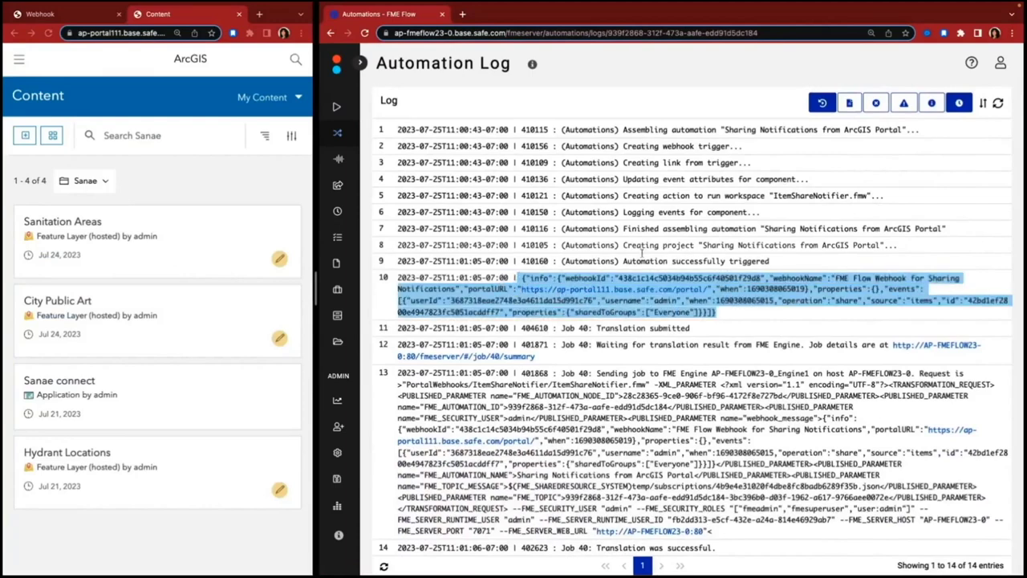
pyautogui.click(803, 321)
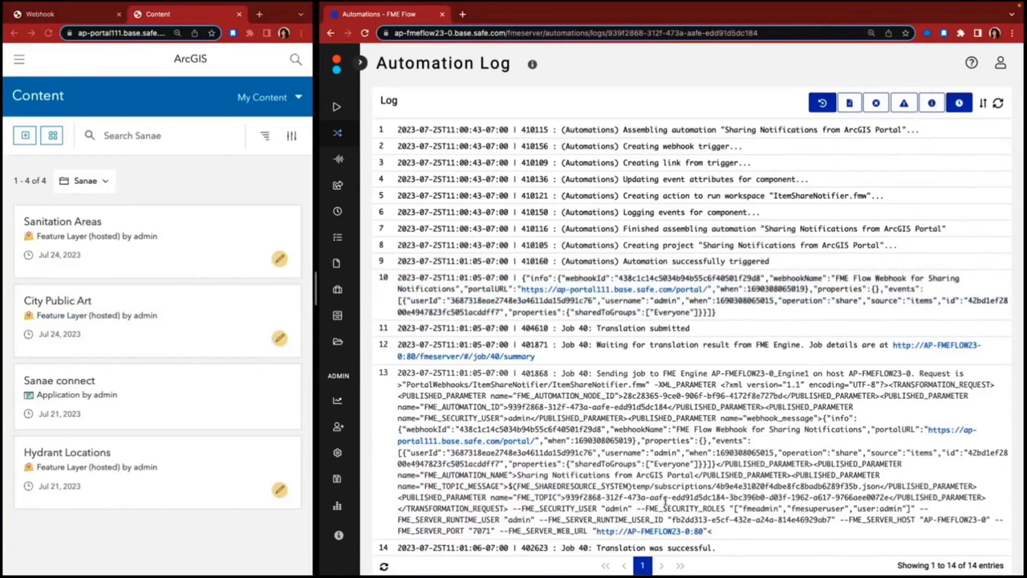
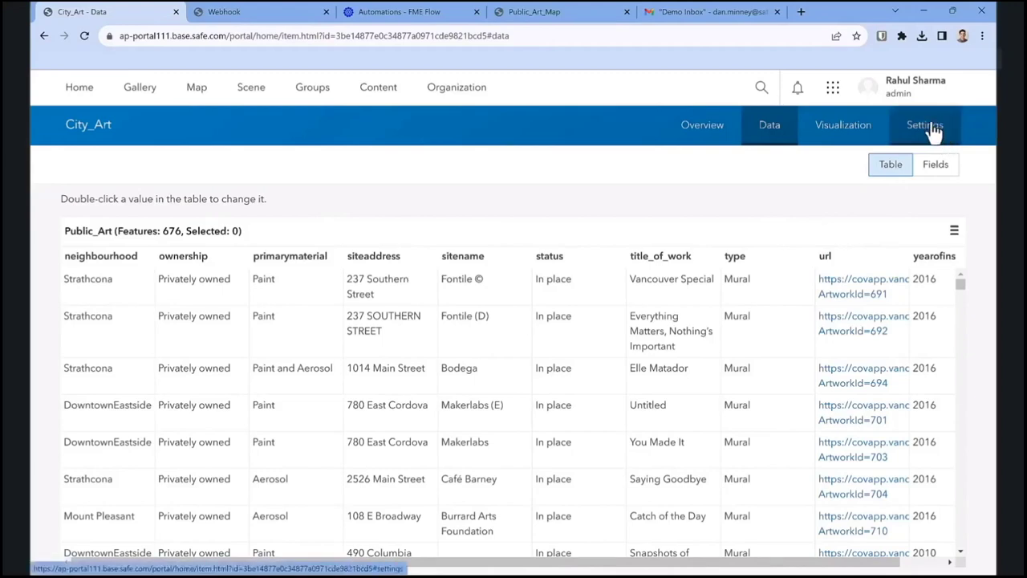
# - Examine the hosted feature layer editing and change-tracking options in the City_Art item's settings
pyautogui.click(933, 131)
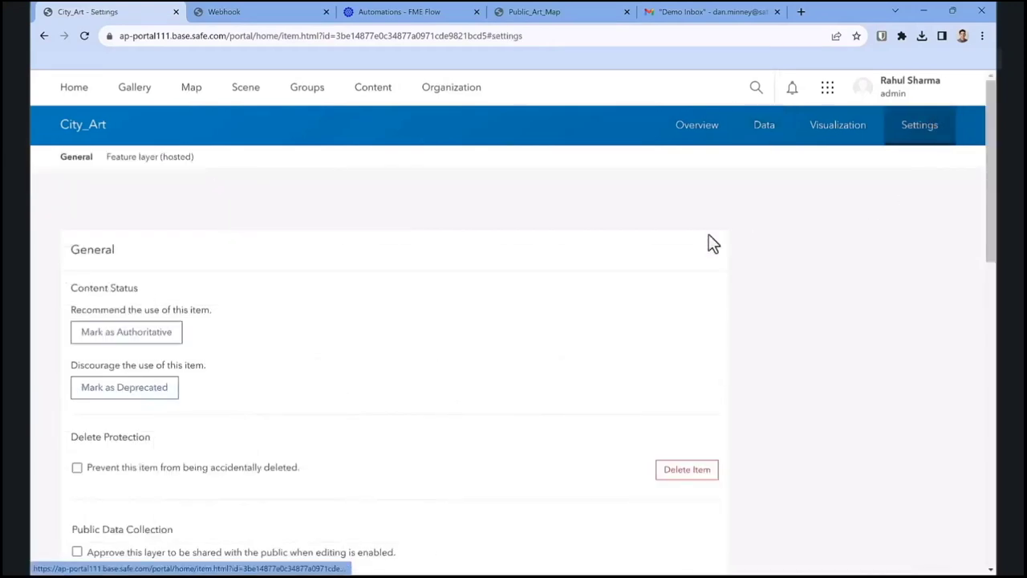
pyautogui.scroll(-5, 702, 236)
pyautogui.scroll(-4, 802, 249)
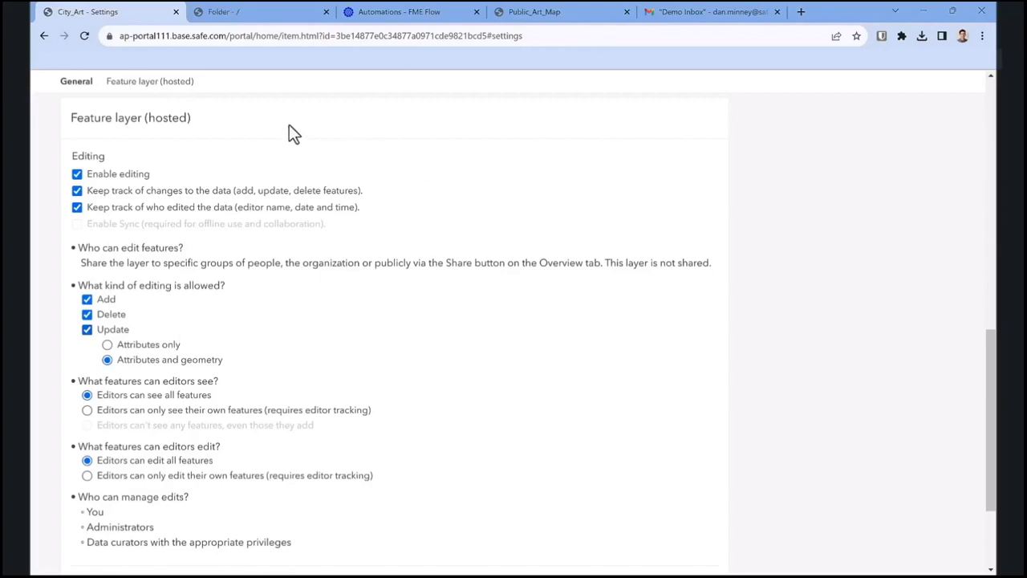
# - In the ArcGIS Server Administrator Directory, open the MM-fmeserv23-demo webhook of the hosted City_Art feature service
pyautogui.click(273, 13)
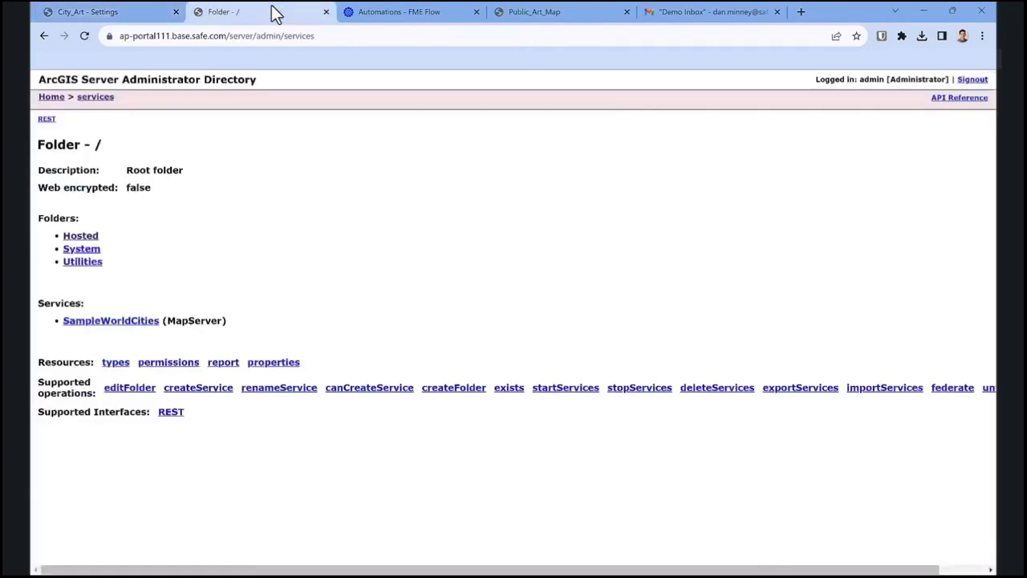
pyautogui.click(82, 238)
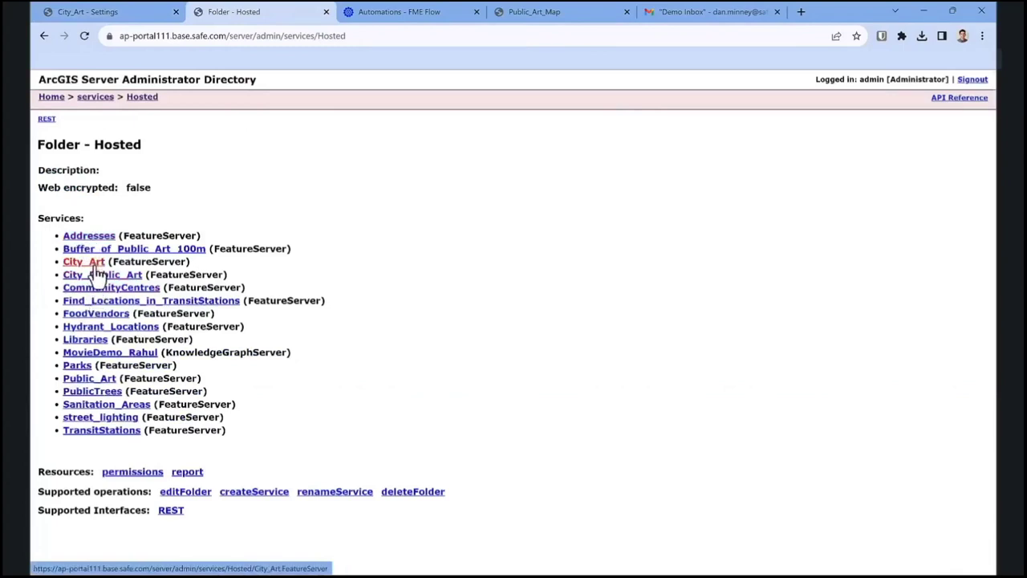
pyautogui.click(93, 267)
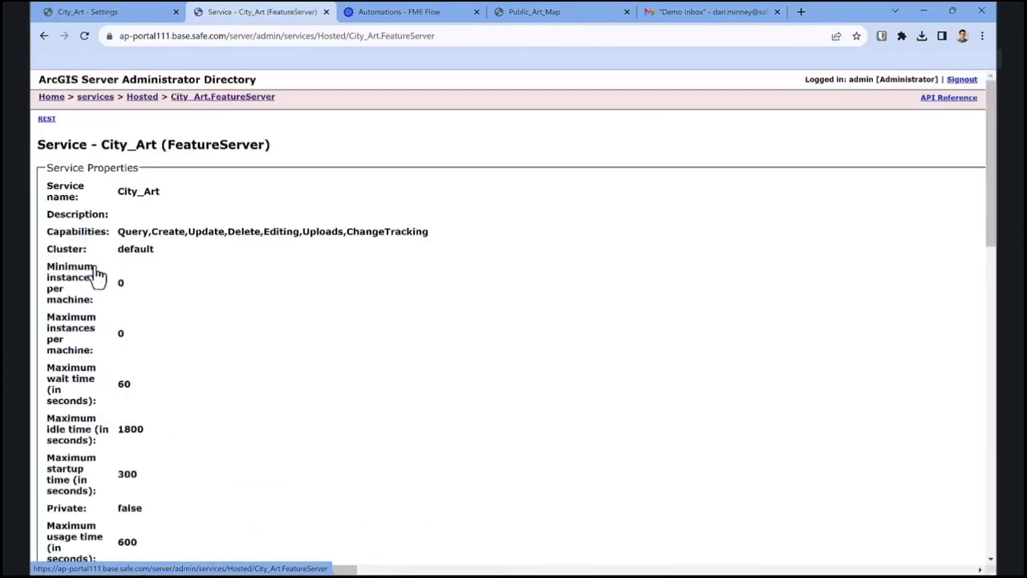
pyautogui.scroll(-2, 383, 281)
pyautogui.scroll(-10, 387, 298)
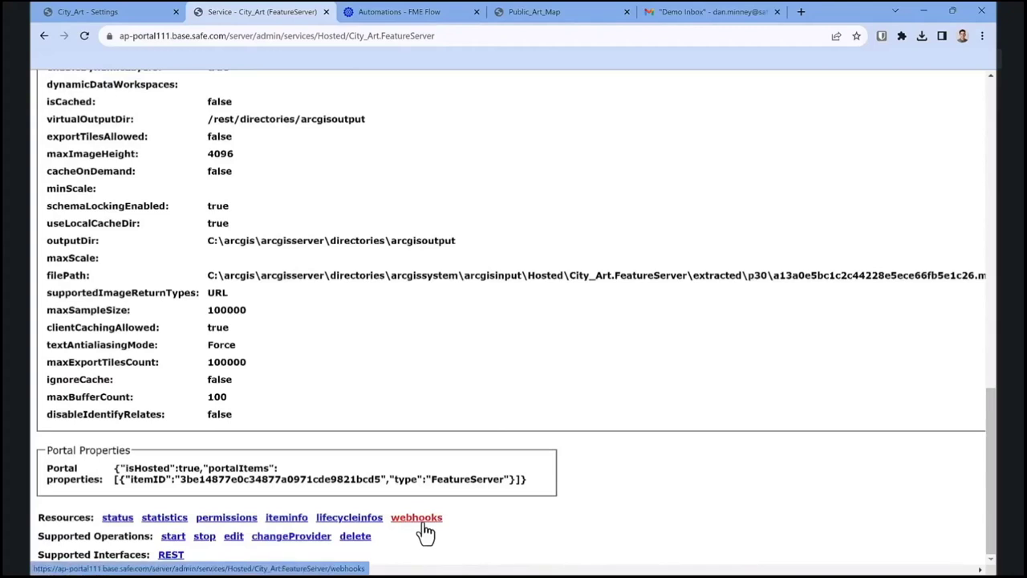
pyautogui.click(424, 523)
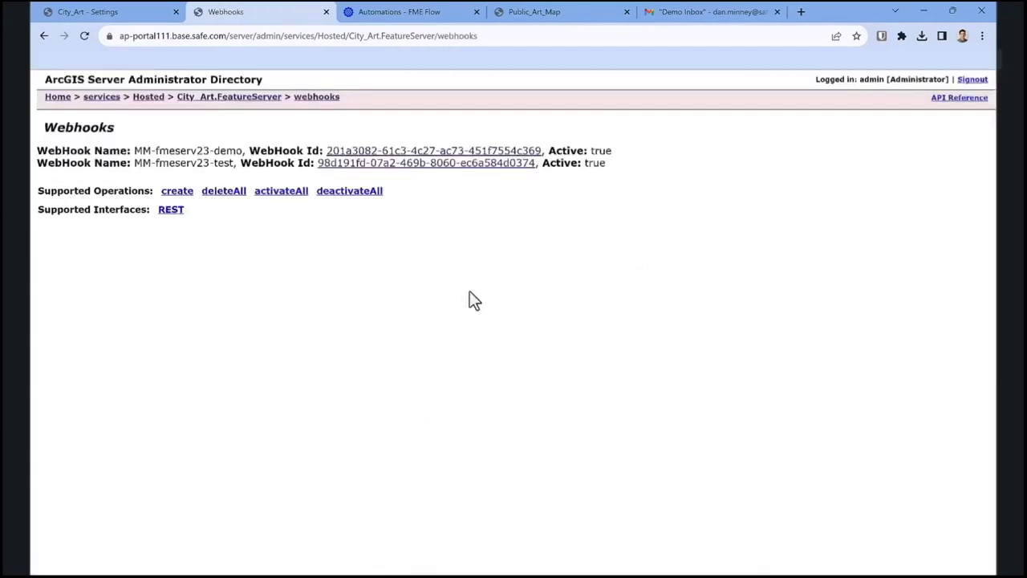
pyautogui.click(521, 157)
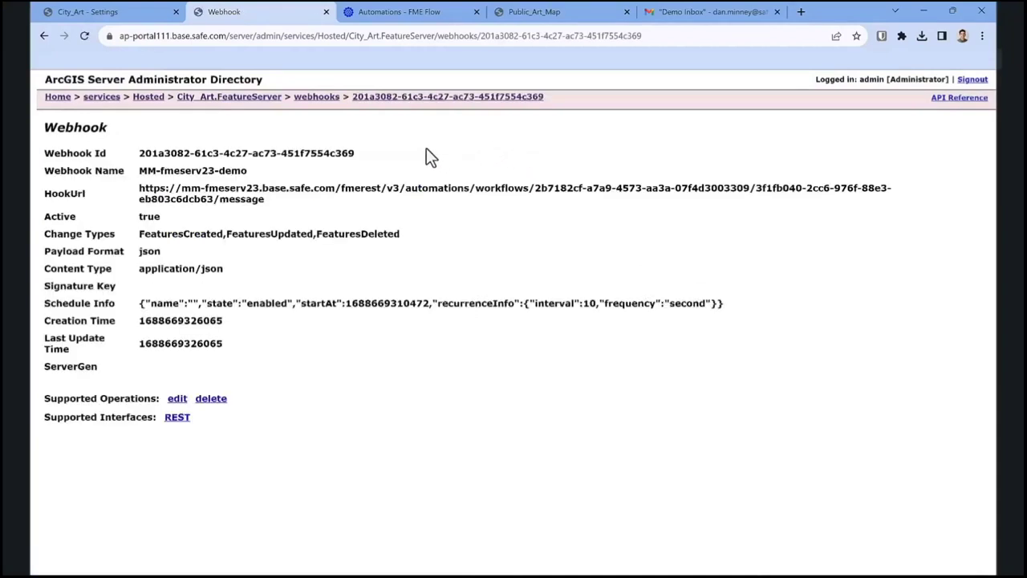
# - Examine the webhook's change types and the recurrence interval in its schedule info
pyautogui.moveTo(131, 235); pyautogui.dragTo(405, 235)
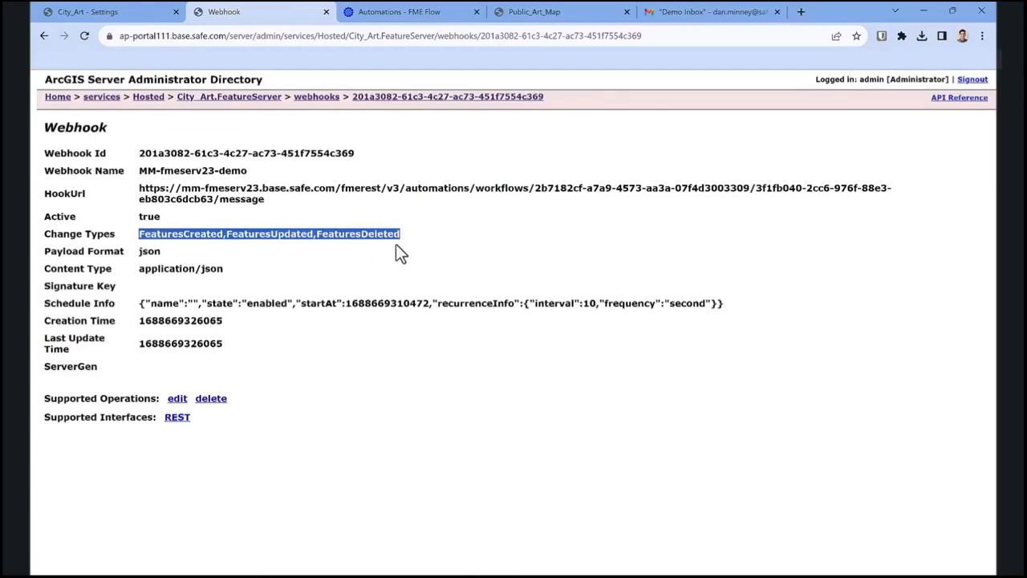
pyautogui.click(353, 265)
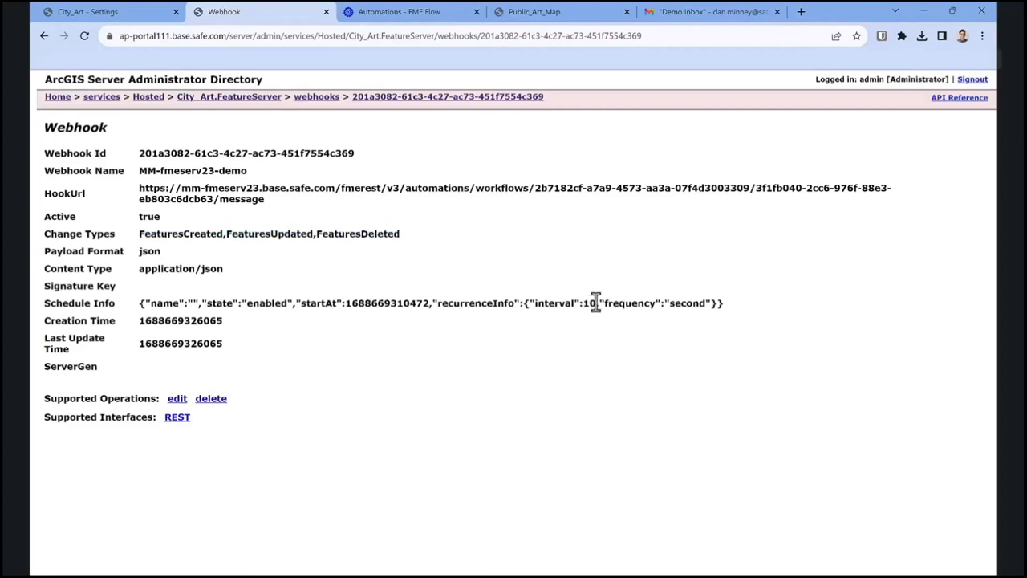
pyautogui.moveTo(596, 303); pyautogui.dragTo(529, 303)
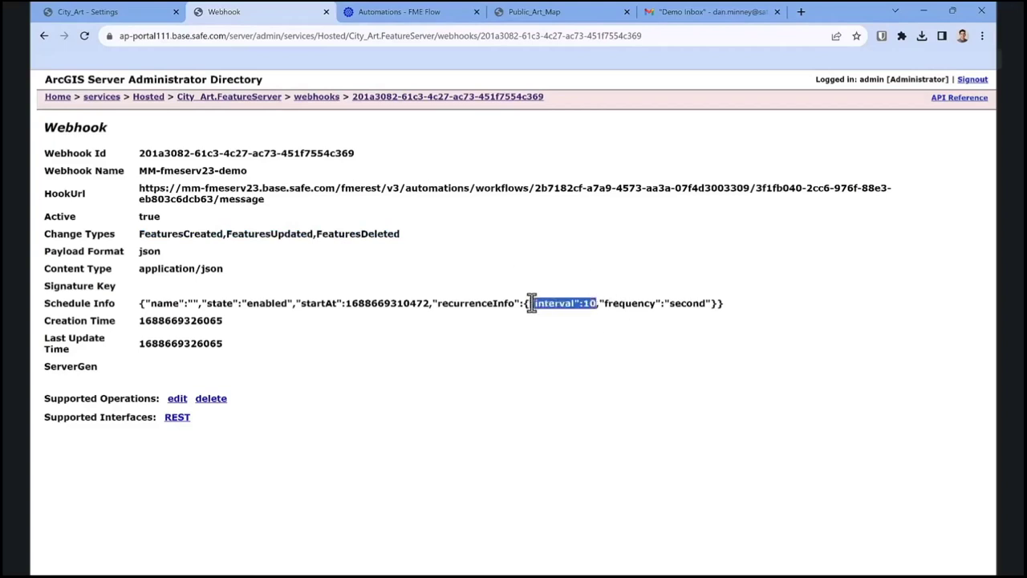
pyautogui.click(556, 257)
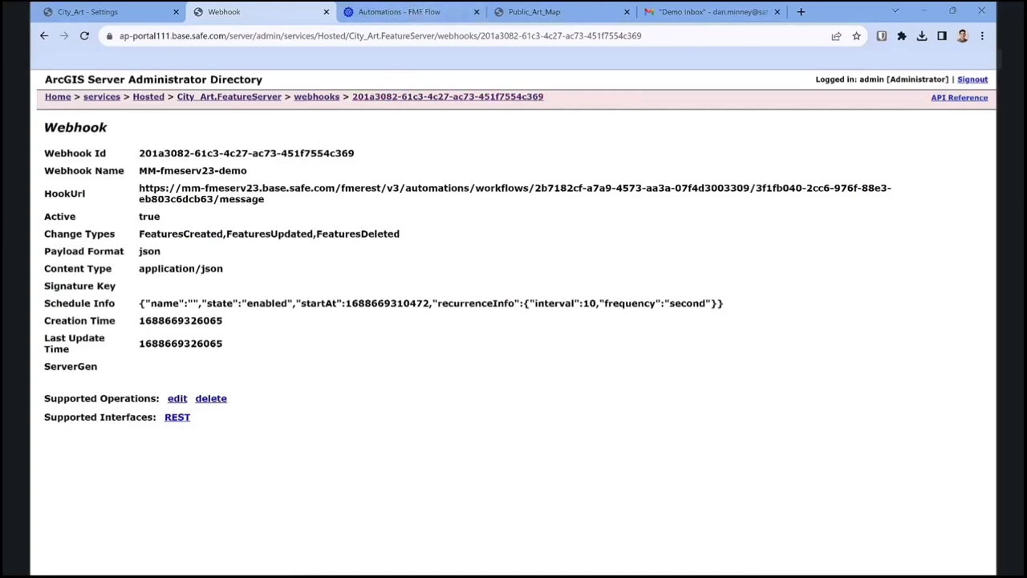
# - Switch to the Enterprise FS Webhook Demo automation in FME Flow, inspect its webhook trigger's details and close them
pyautogui.click(427, 19)
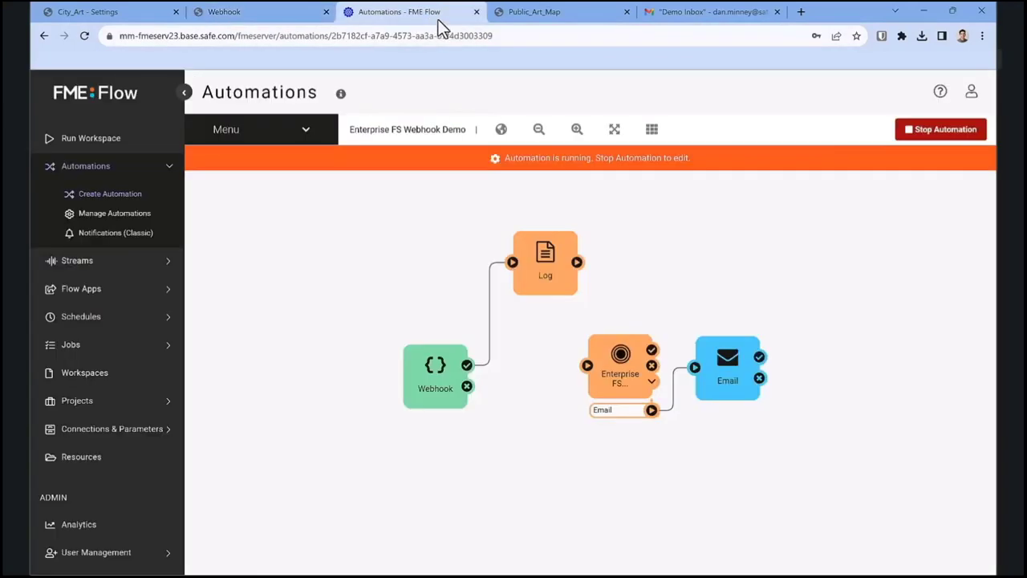
pyautogui.click(434, 374)
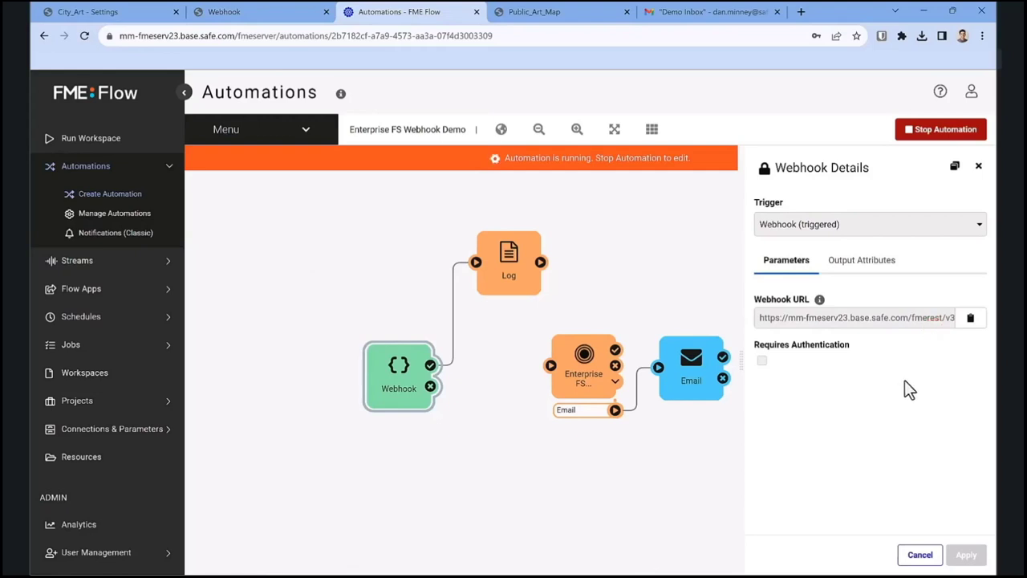
pyautogui.click(915, 556)
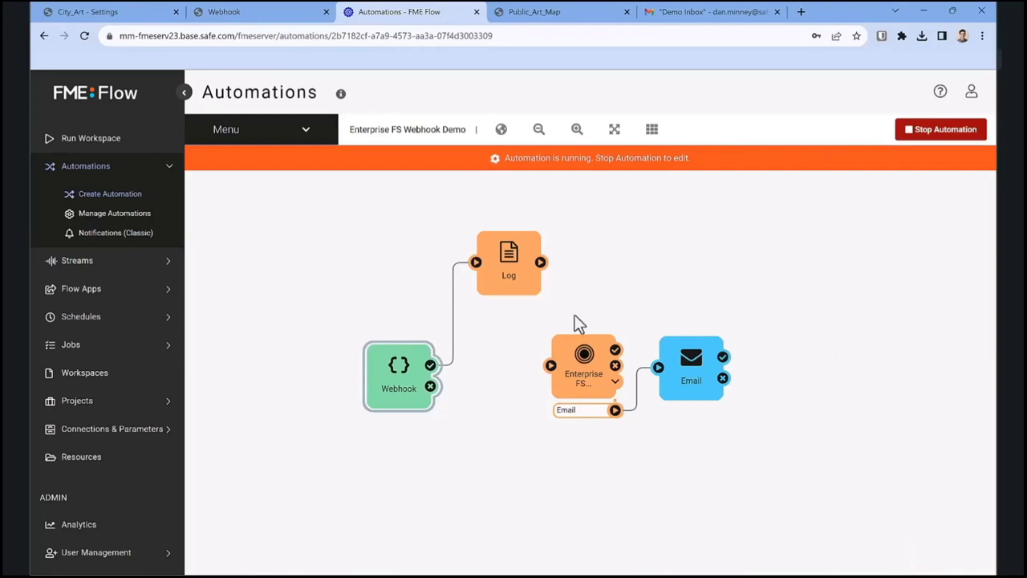
# - In the Public_Art_Map web map, start editing and place a new Public_Art point where Ontario St meets 4th Ave
pyautogui.click(552, 15)
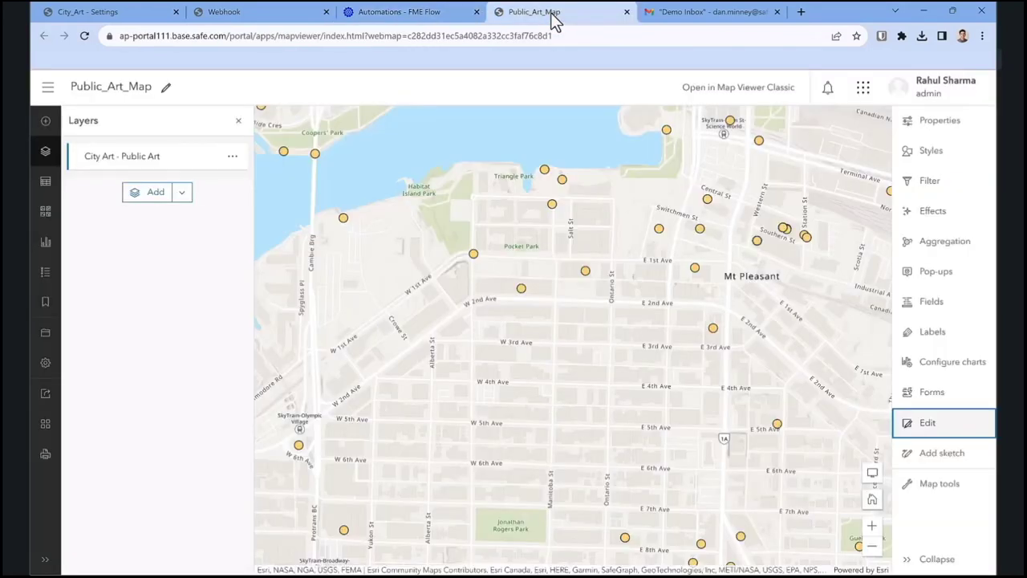
pyautogui.click(929, 430)
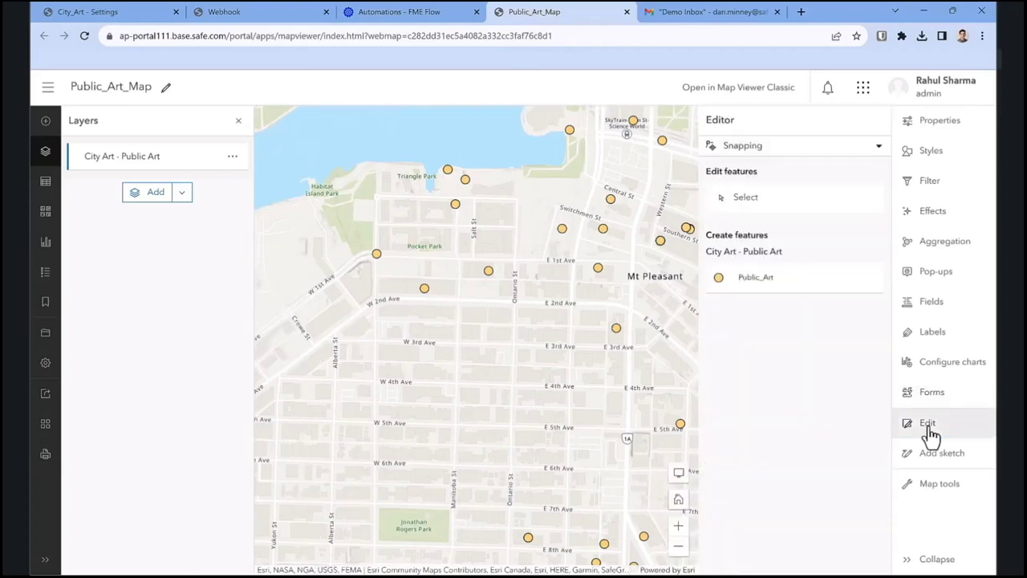
pyautogui.click(793, 290)
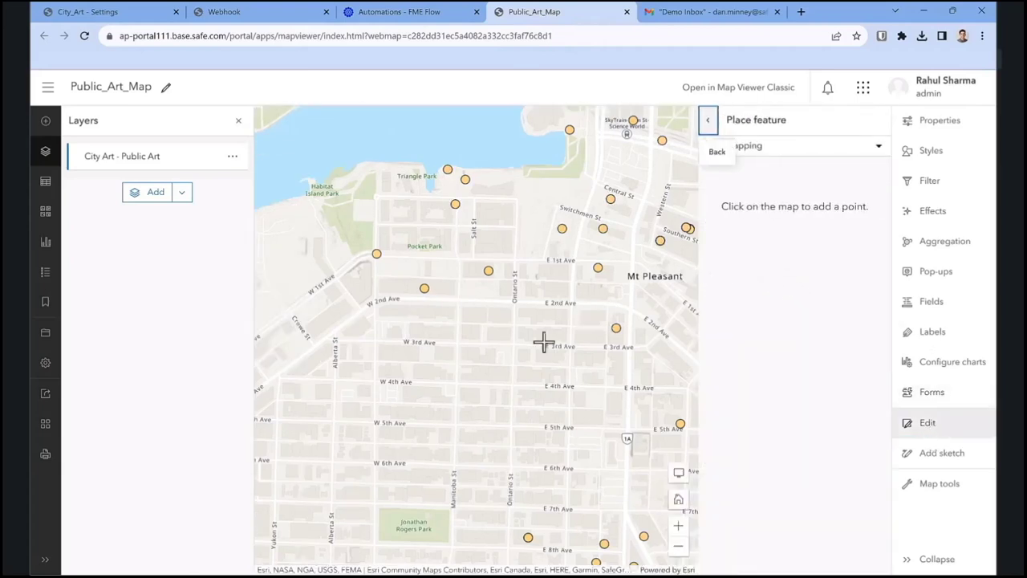
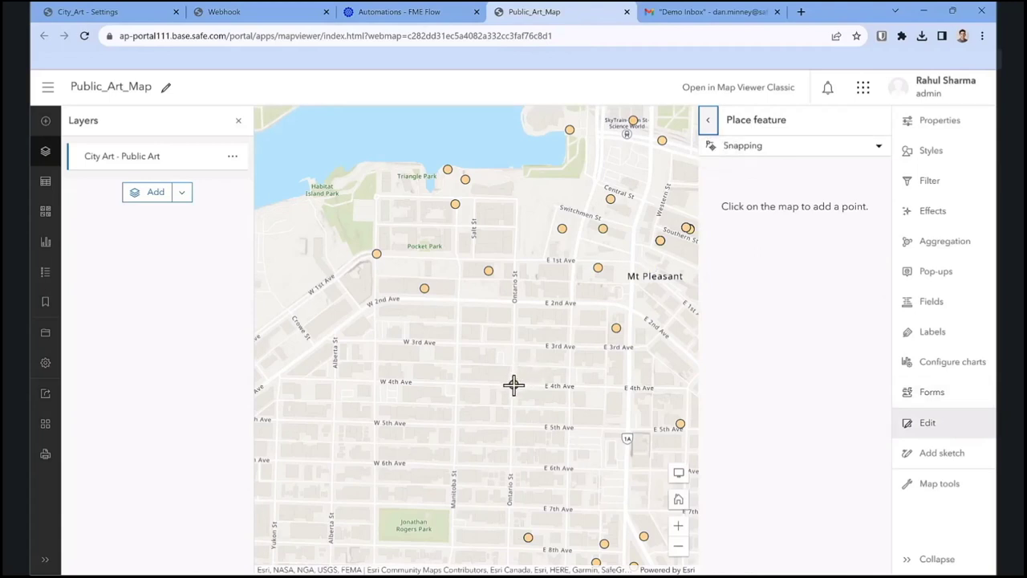
pyautogui.click(514, 386)
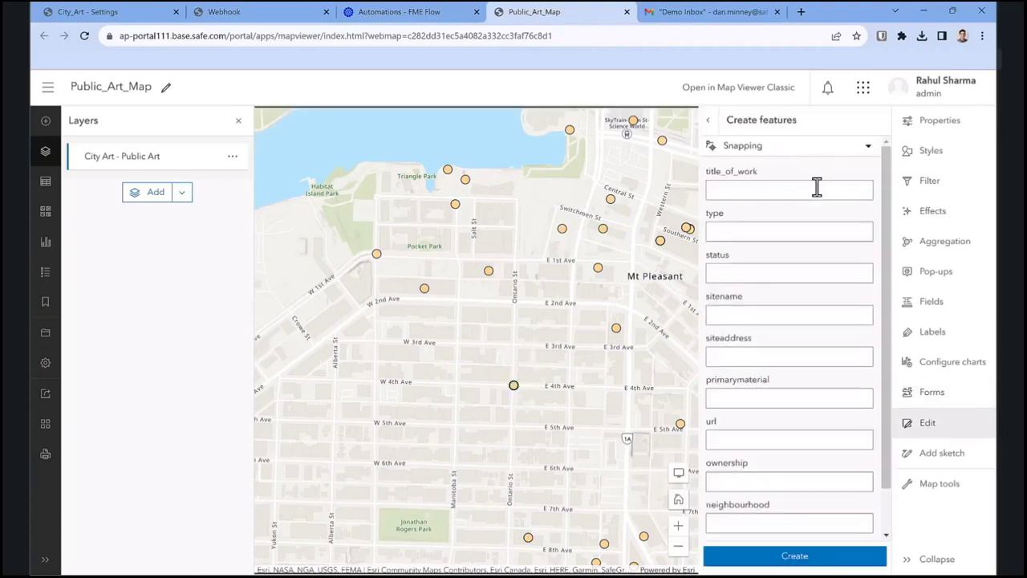
# - Create the feature as Birds of Paradise, a Mural, In place, sitename City art, with its site address, Paint, City Owned, installed 2023
pyautogui.click(817, 189)
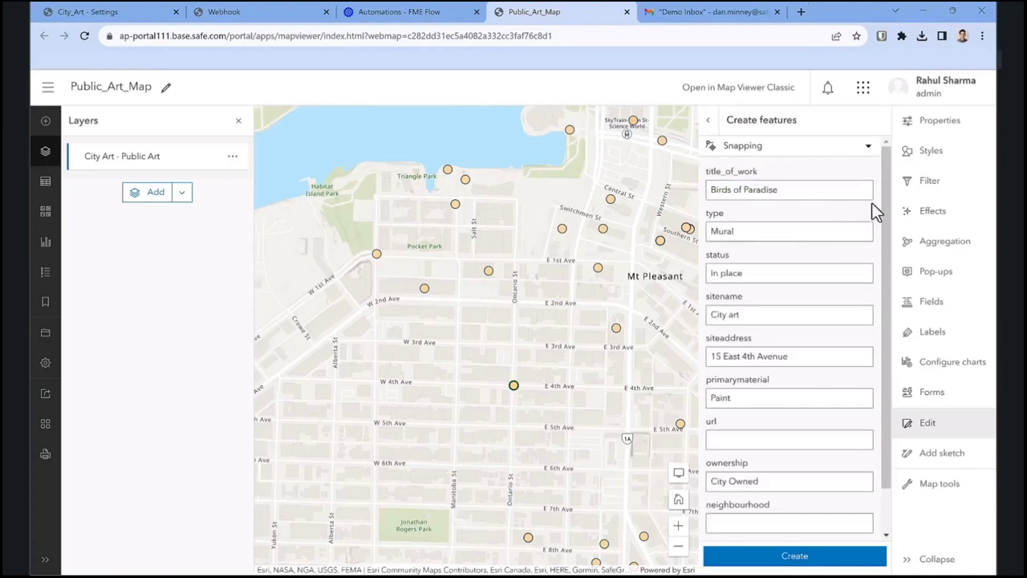
pyautogui.moveTo(885, 202); pyautogui.dragTo(887, 217)
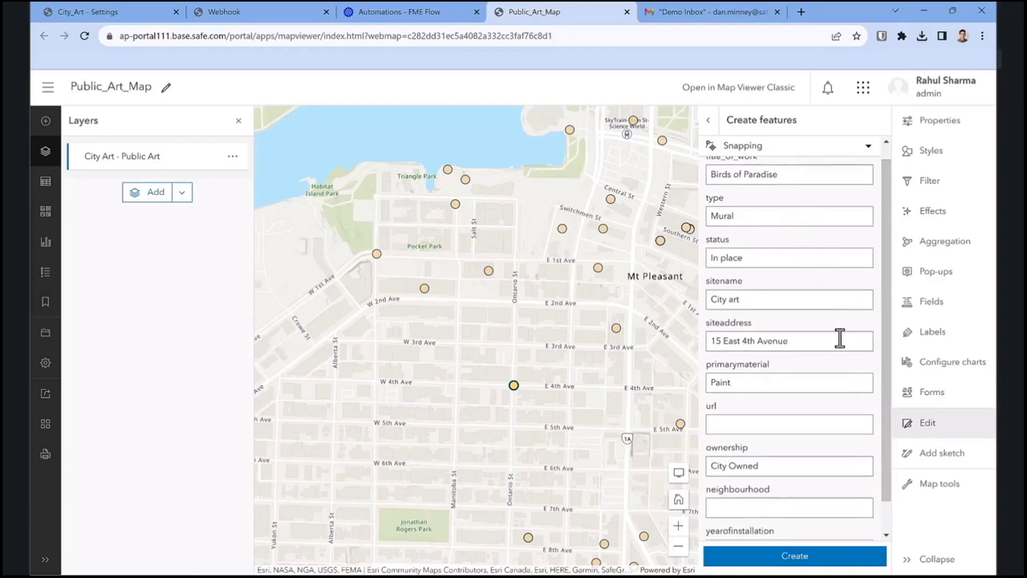
pyautogui.scroll(-1, 842, 345)
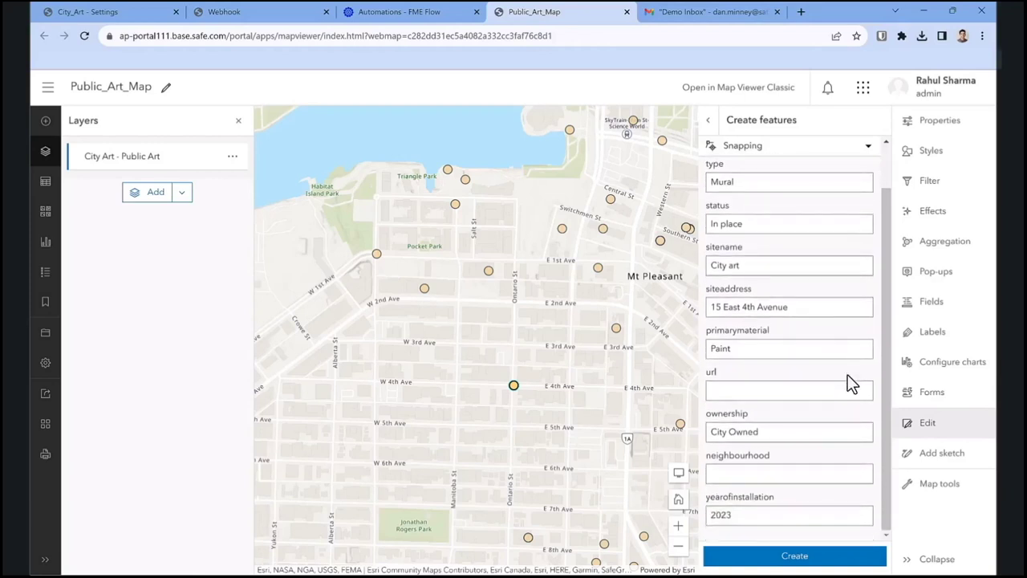
pyautogui.click(811, 558)
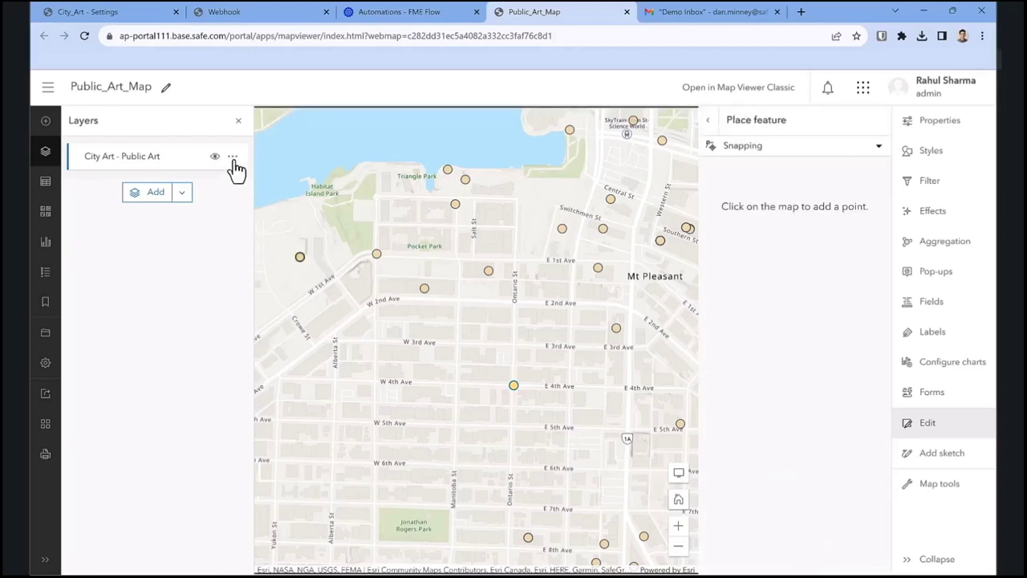
# - Finish editing the map and save the City Art - Public Art layer
pyautogui.click(940, 427)
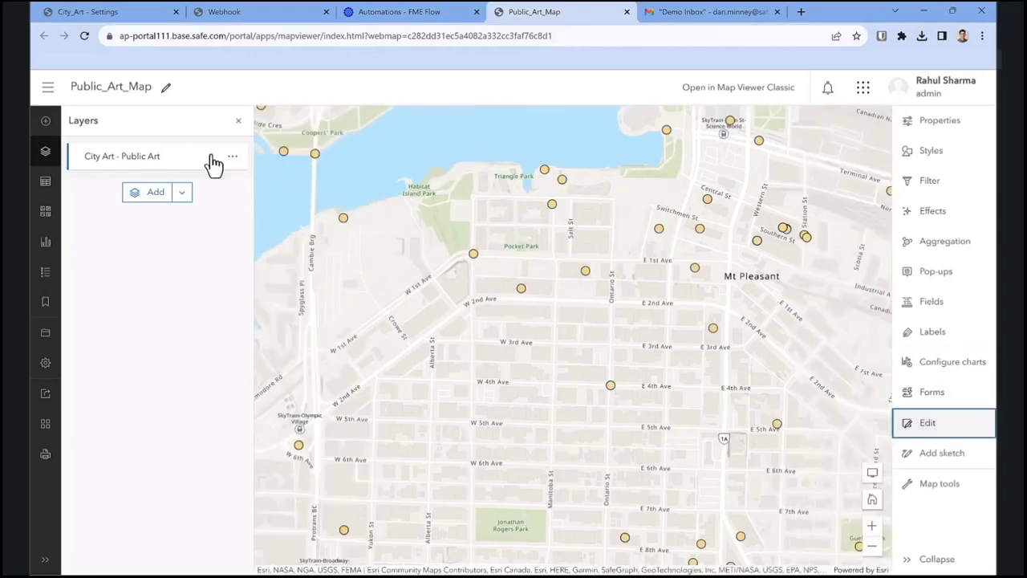
pyautogui.click(232, 158)
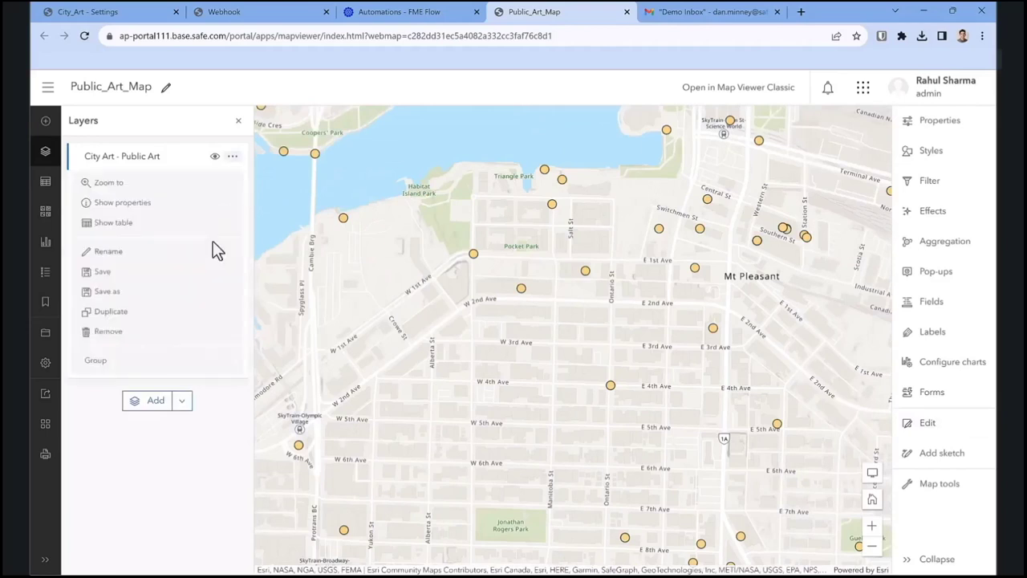
pyautogui.click(104, 274)
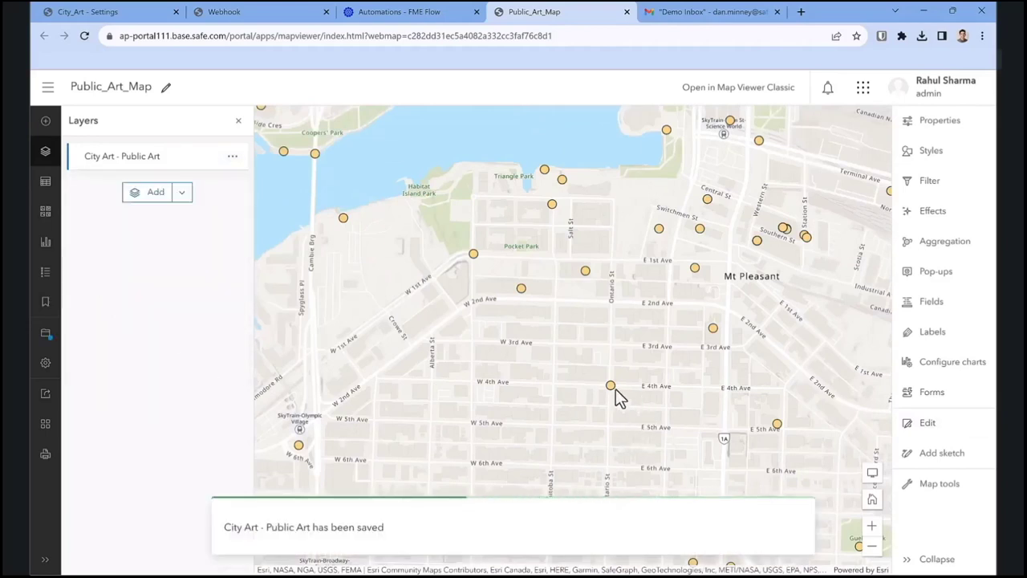
# - Switch to FME Flow, open the Enterprise FS Webhook Demo automation's log file and examine the webhook payload in its last entry
pyautogui.click(404, 14)
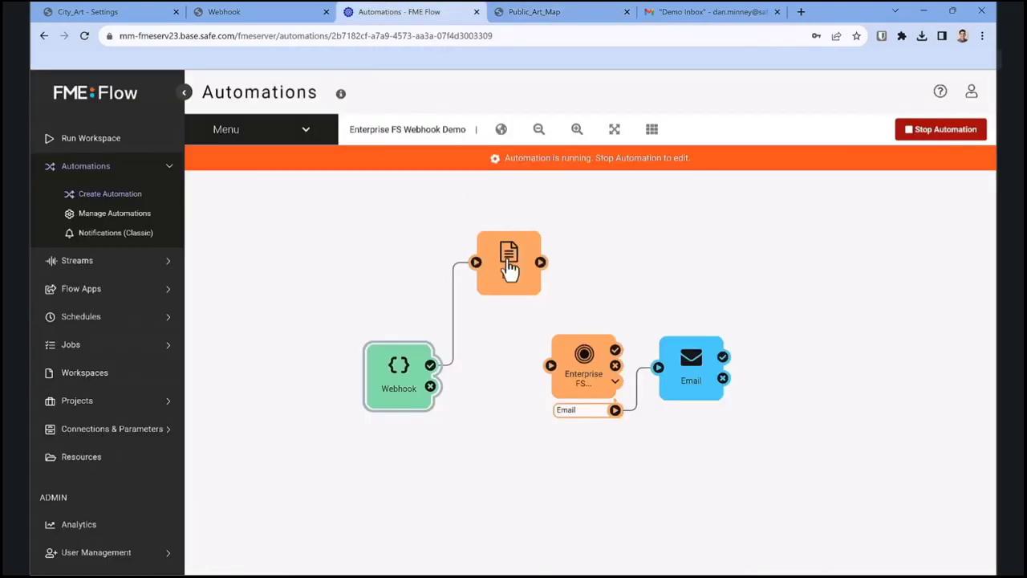
pyautogui.click(313, 141)
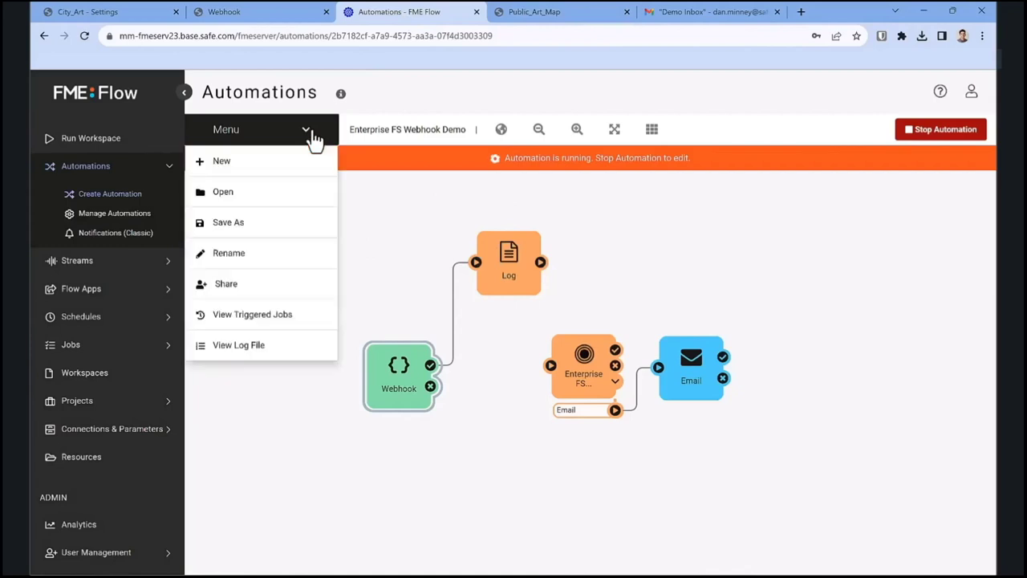
pyautogui.click(269, 351)
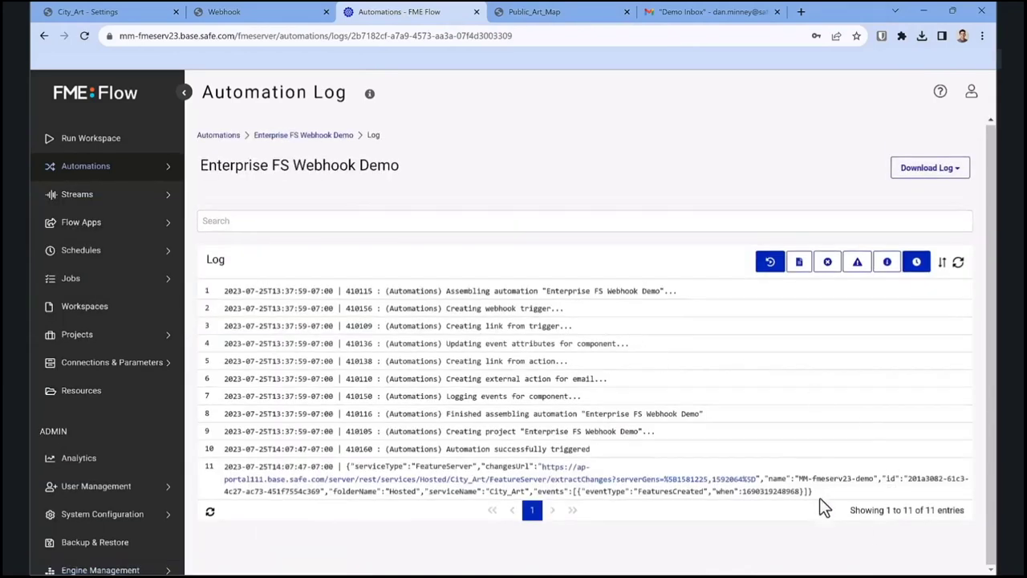
pyautogui.moveTo(814, 492); pyautogui.dragTo(344, 467)
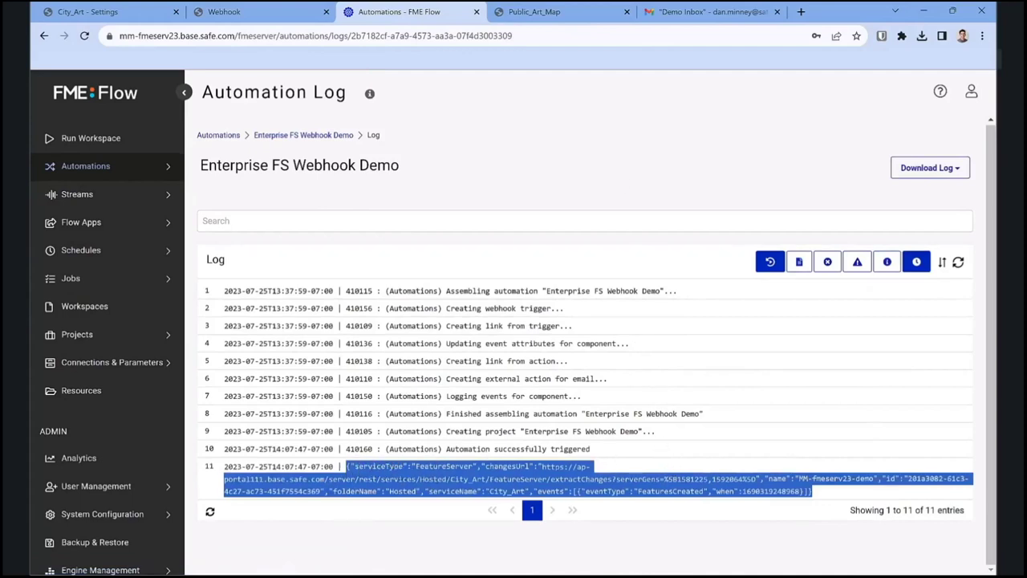
pyautogui.hotkey('alt', 'Tab')
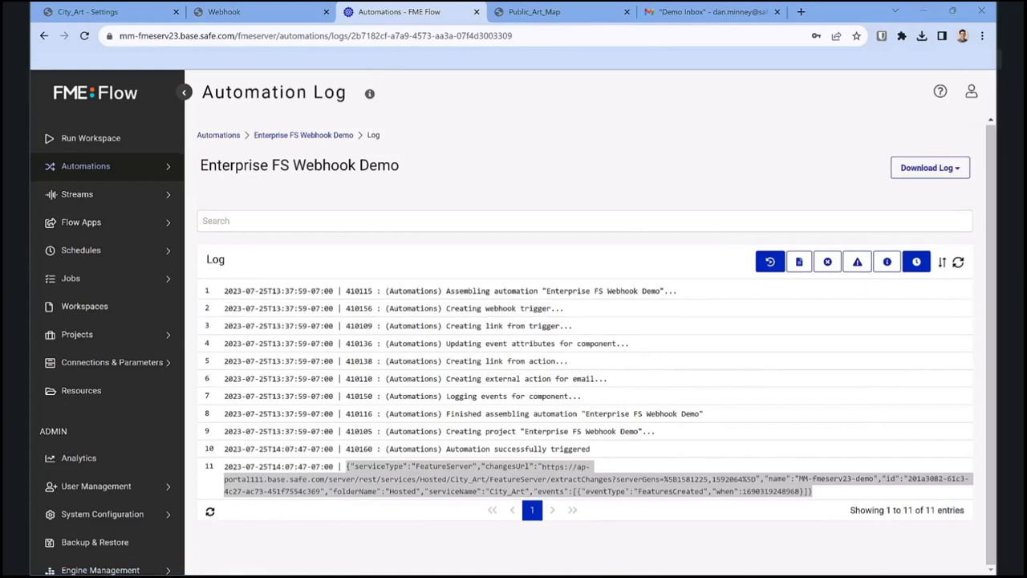
pyautogui.click(658, 463)
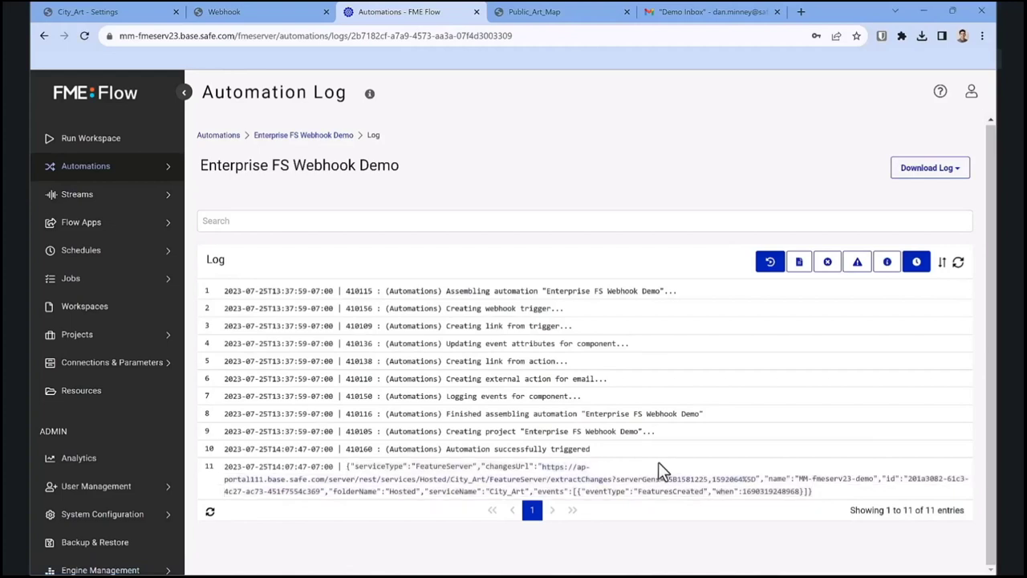
# - Switch to the payload_parse_and_update_v3 workspace in FME Workbench and review the ParameterFetcher and ArcGISPortalWebhookDataGetter parameters
pyautogui.hotkey('alt', 'Tab')
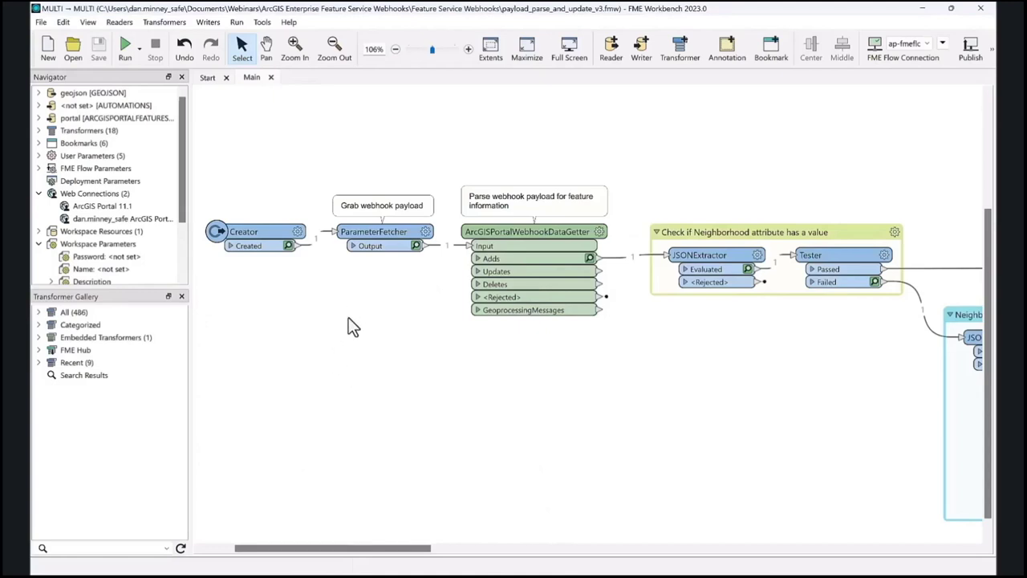
pyautogui.click(426, 234)
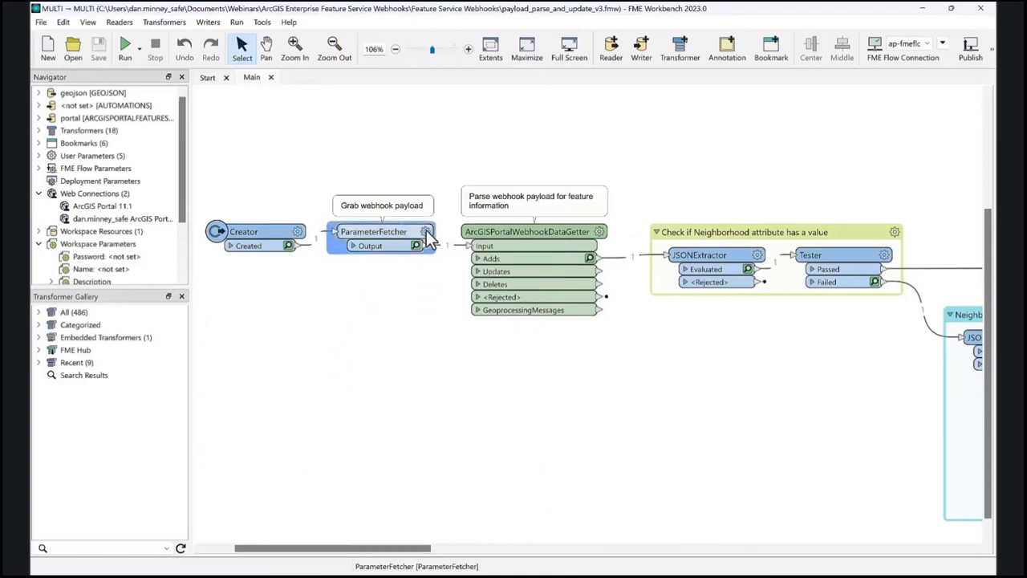
pyautogui.click(426, 232)
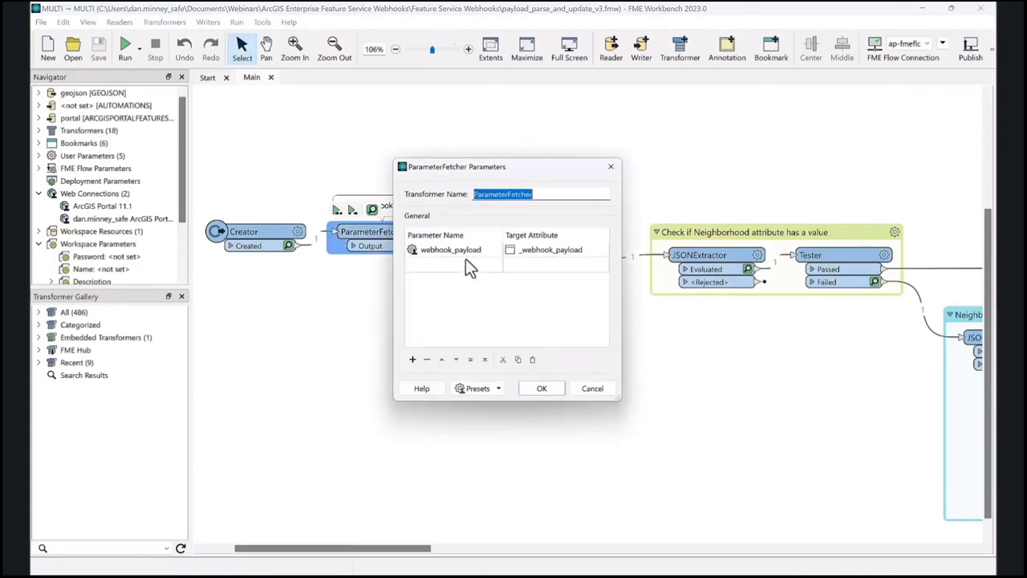
pyautogui.click(543, 390)
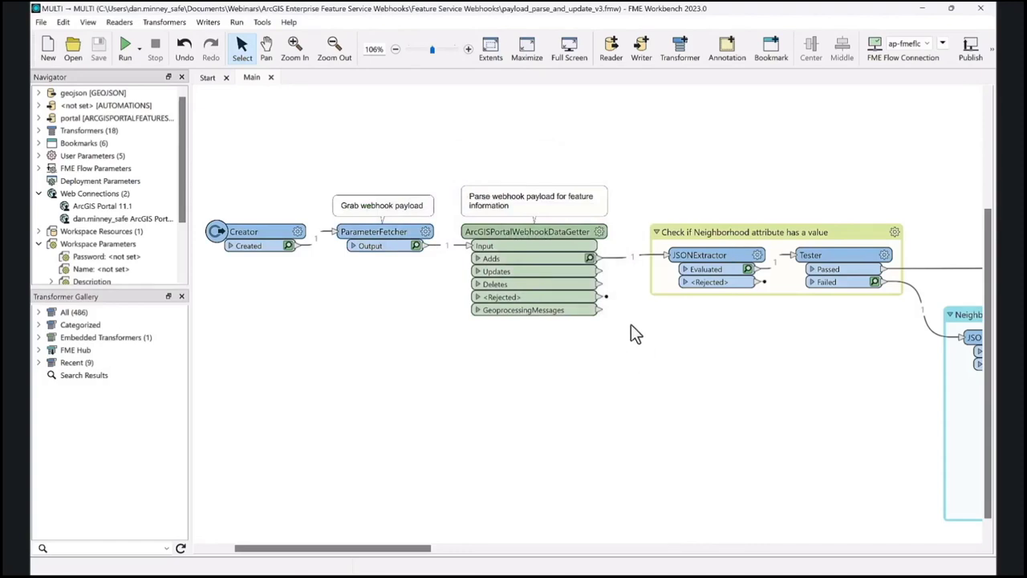
pyautogui.click(598, 231)
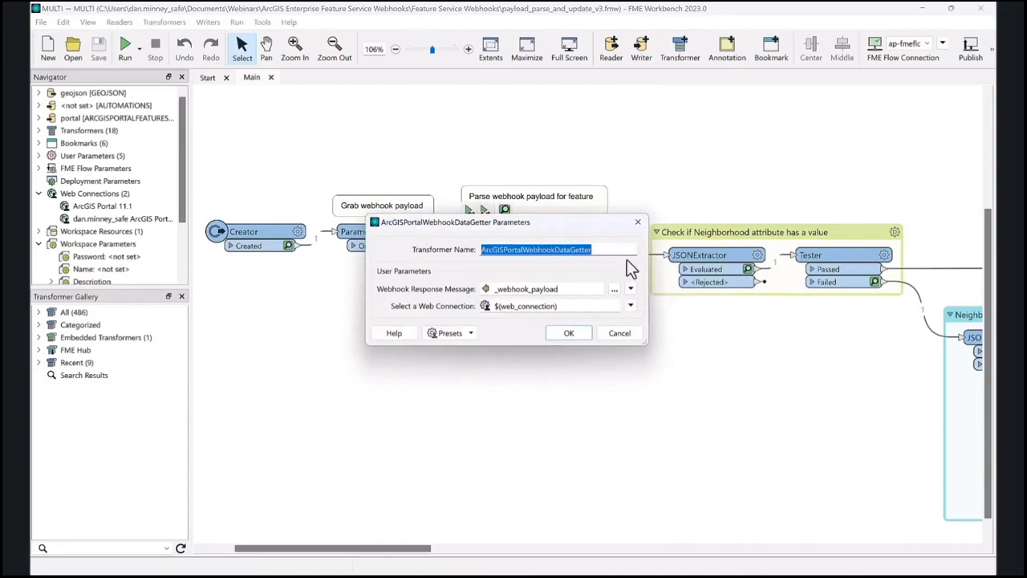
pyautogui.click(567, 334)
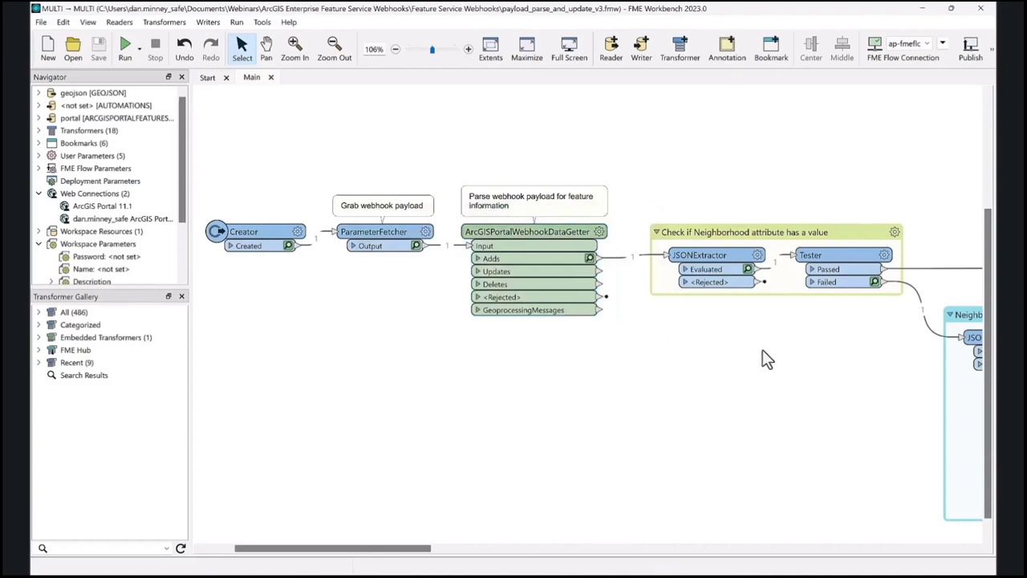
# - Examine how the neighborhood attribute is checked, viewing the JSONExtractor's summary and the Tester's test clause
pyautogui.moveTo(738, 350); pyautogui.dragTo(508, 346)
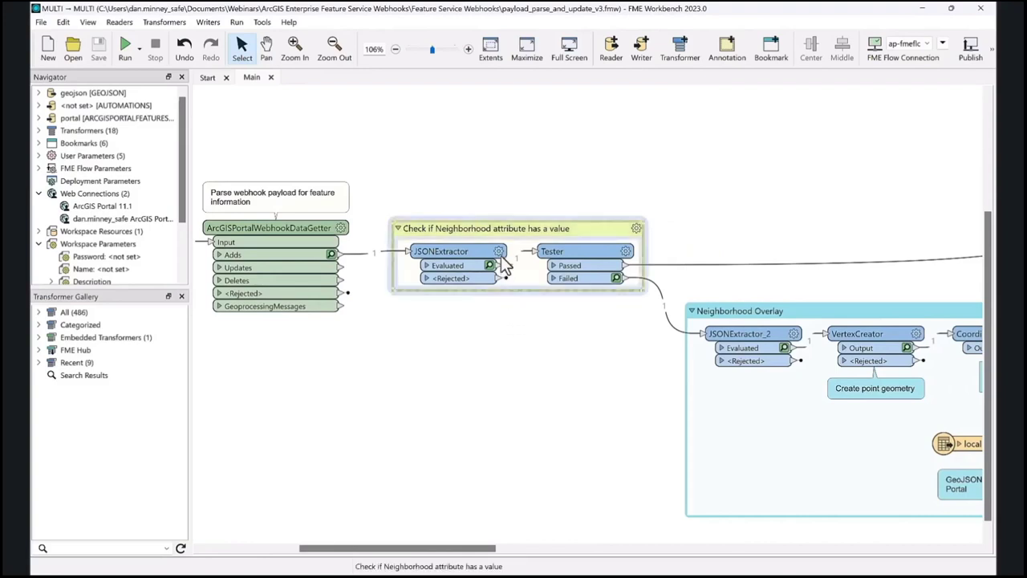
pyautogui.moveTo(500, 257)
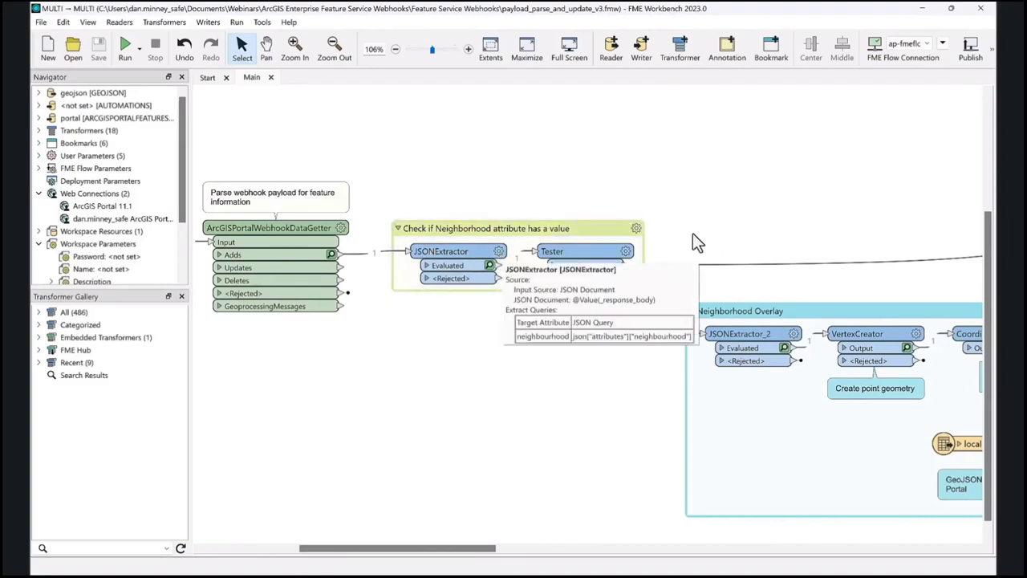
pyautogui.click(626, 251)
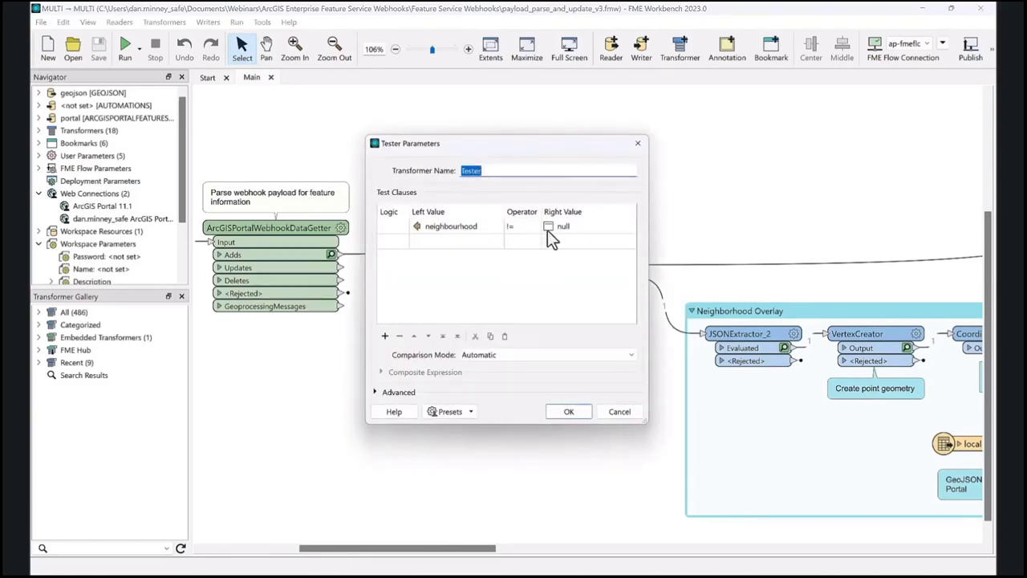
pyautogui.click(568, 412)
# - Examine the Neighborhood Overlay section's transformers, from JSONExtractor_2 through to PointOnAreaOverlayer
pyautogui.moveTo(619, 348); pyautogui.dragTo(289, 303)
pyautogui.moveTo(550, 275); pyautogui.dragTo(465, 268)
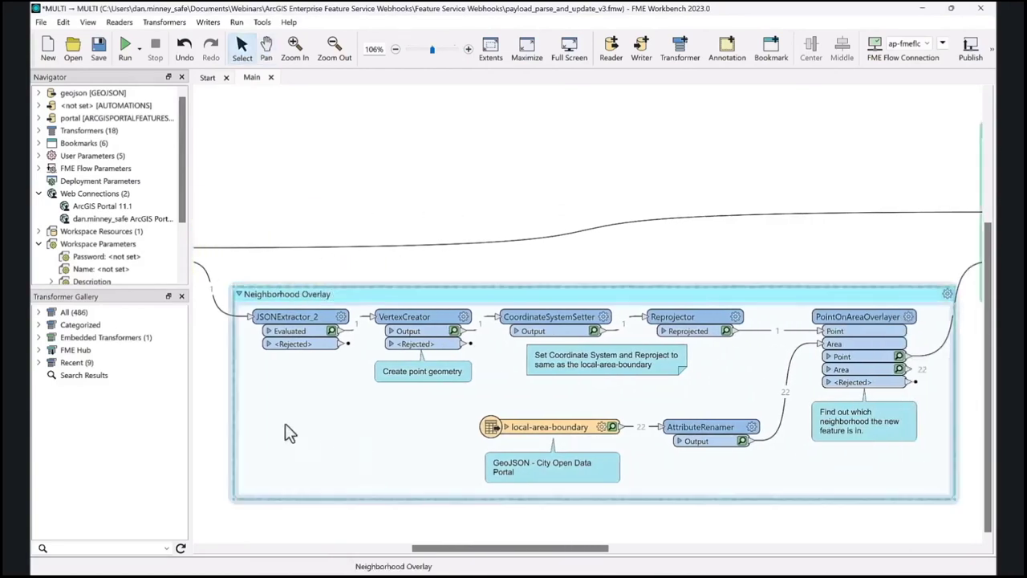
pyautogui.moveTo(311, 314)
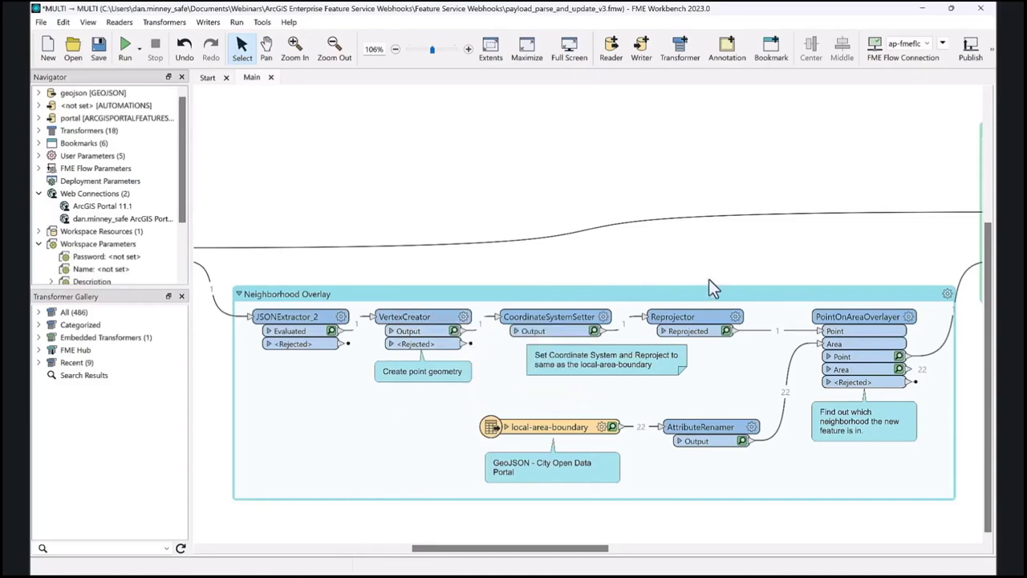
pyautogui.moveTo(711, 286); pyautogui.dragTo(626, 272)
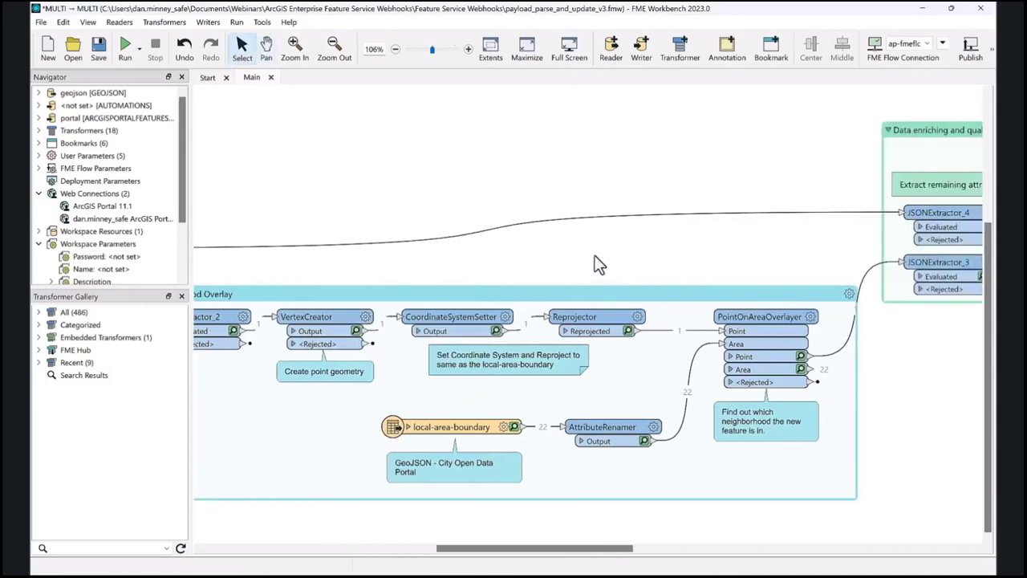
# - Preview the cached local-area-boundary features in an enlarged table and map view, inspect Vancouver's neighborhood polygons, and close the preview
pyautogui.click(514, 426)
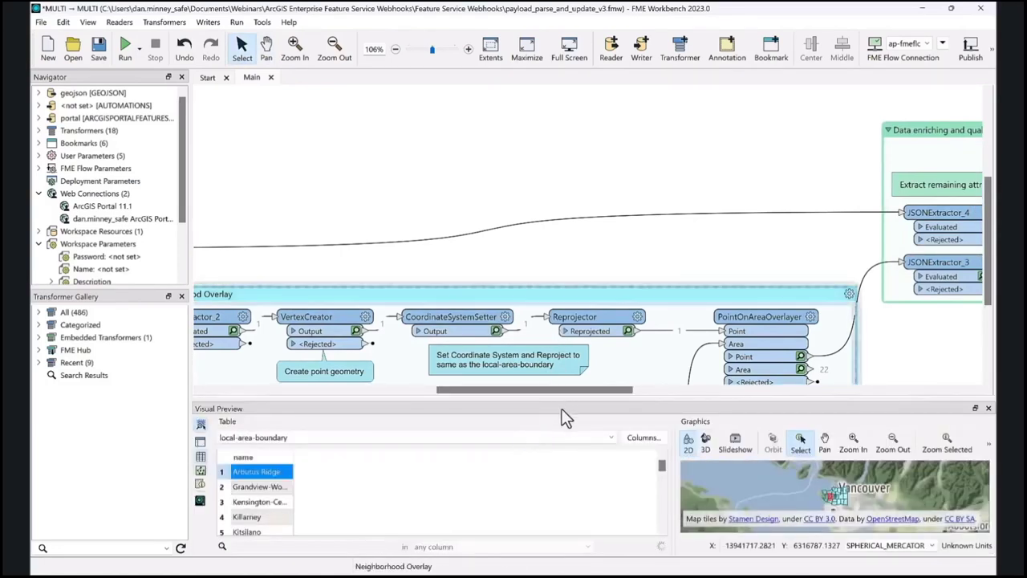
pyautogui.moveTo(563, 403); pyautogui.dragTo(559, 211)
pyautogui.moveTo(667, 315); pyautogui.dragTo(394, 314)
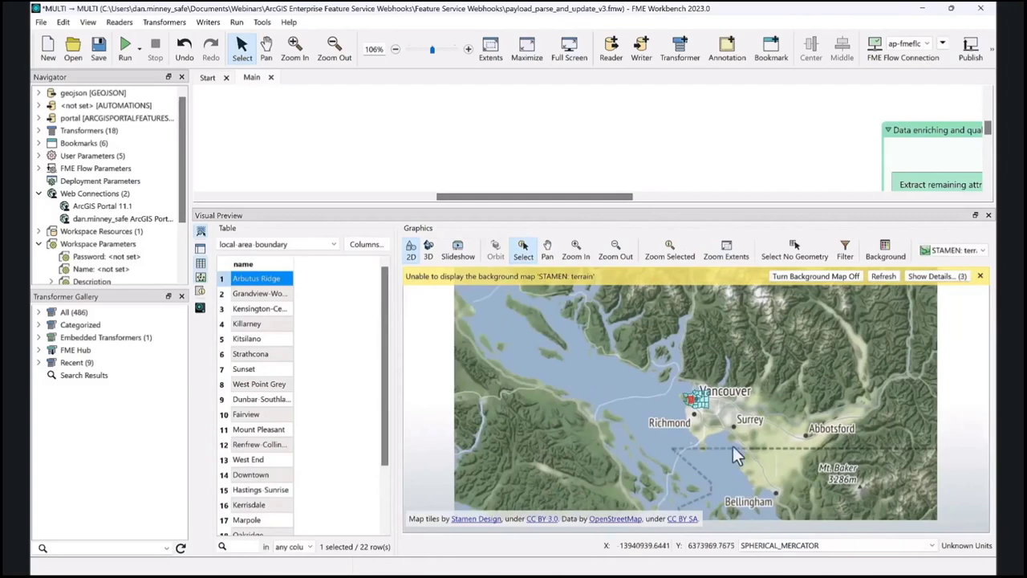
pyautogui.scroll(2, 700, 405)
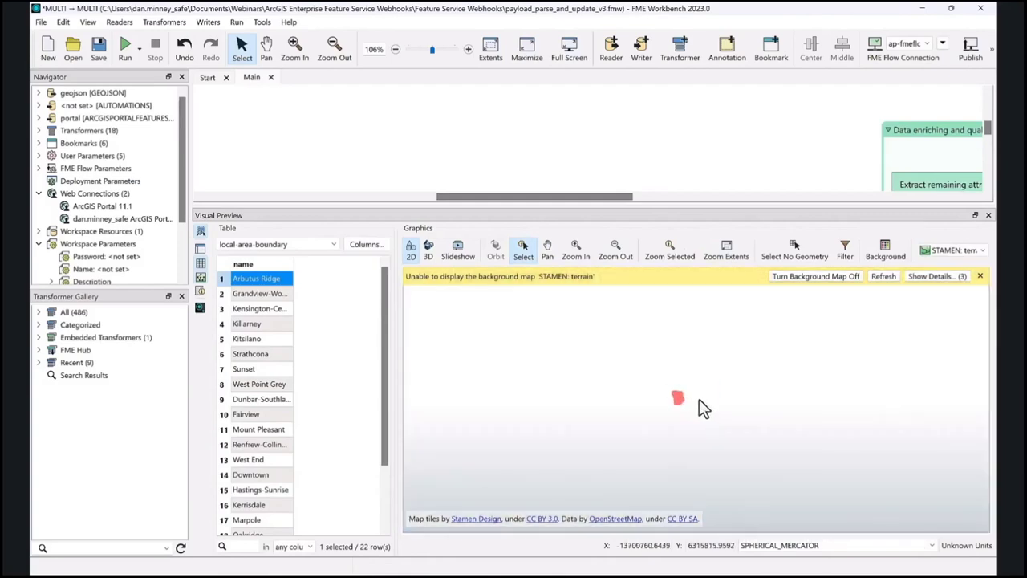
pyautogui.scroll(1, 682, 399)
pyautogui.scroll(1, 679, 394)
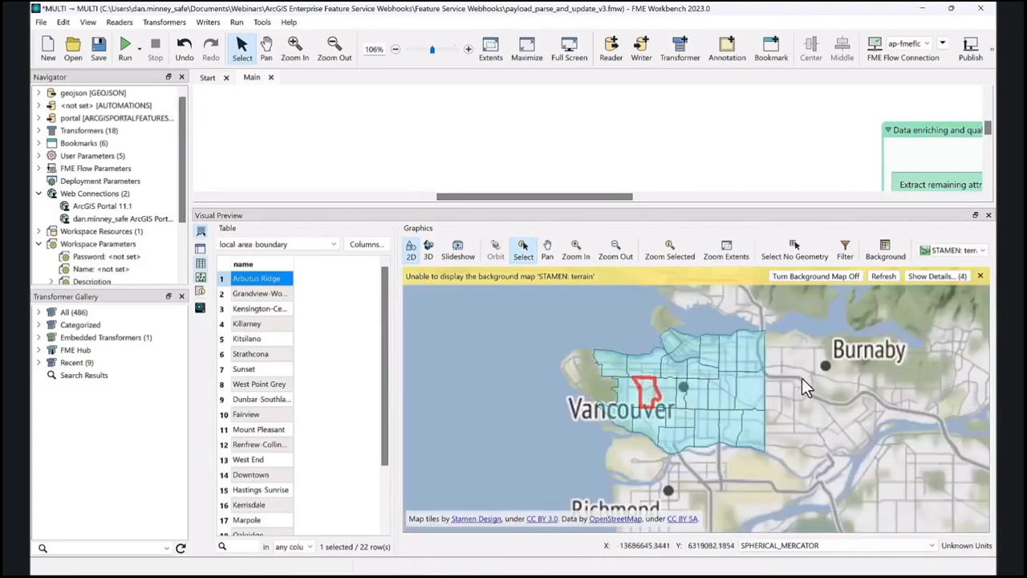
pyautogui.click(978, 275)
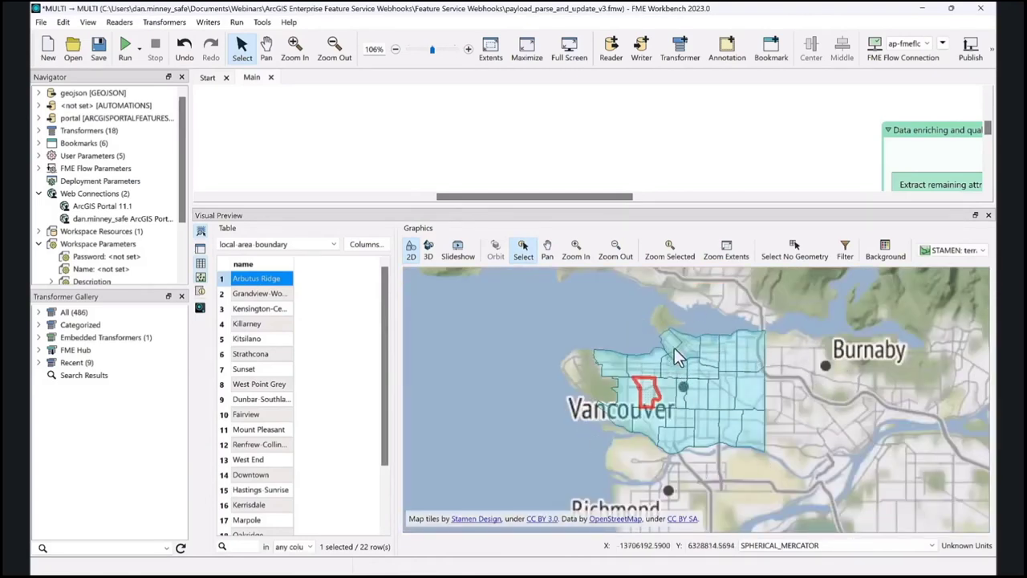
pyautogui.click(988, 215)
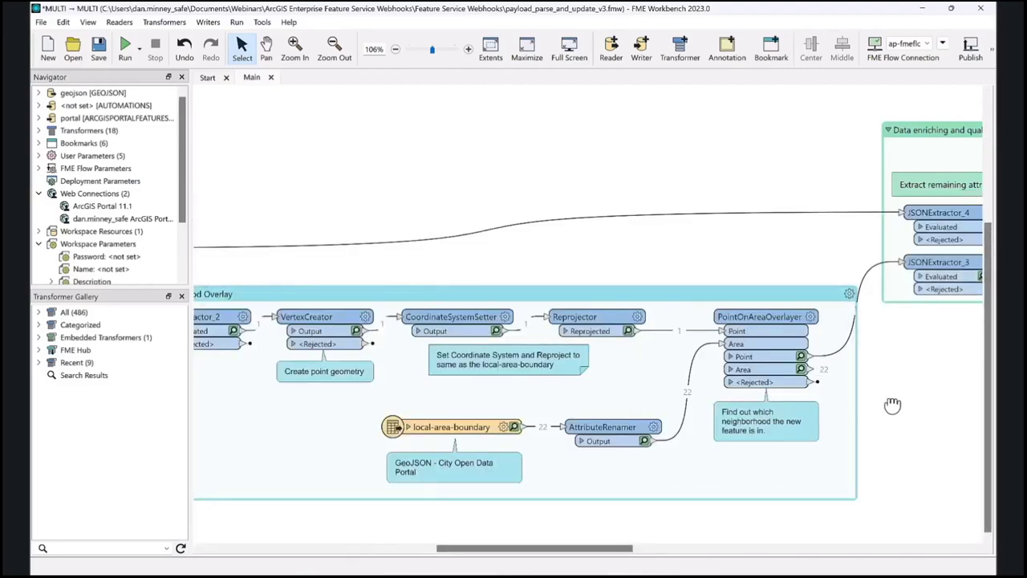
# - Point out the PointOnAreaOverlayer that matches the new feature to its neighborhood, then clear the selection
pyautogui.hscroll(2, 867, 402)
pyautogui.click(724, 317)
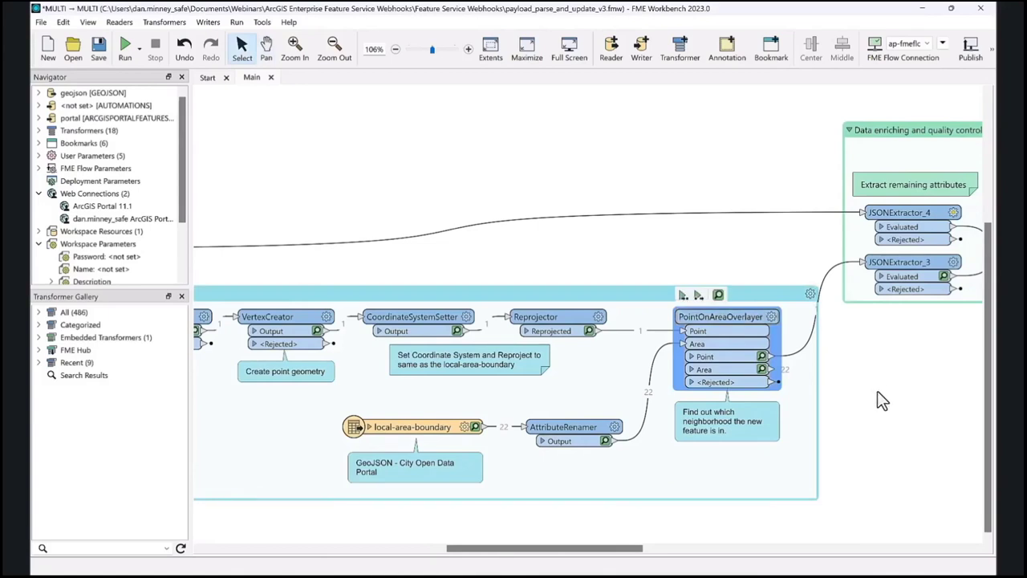
pyautogui.click(877, 390)
# - In the Data enriching and quality control section, review JSONExtractor_3's extract queries and close its parameters
pyautogui.moveTo(829, 378); pyautogui.dragTo(477, 362)
pyautogui.moveTo(679, 394); pyautogui.dragTo(623, 384)
pyautogui.press('Escape')
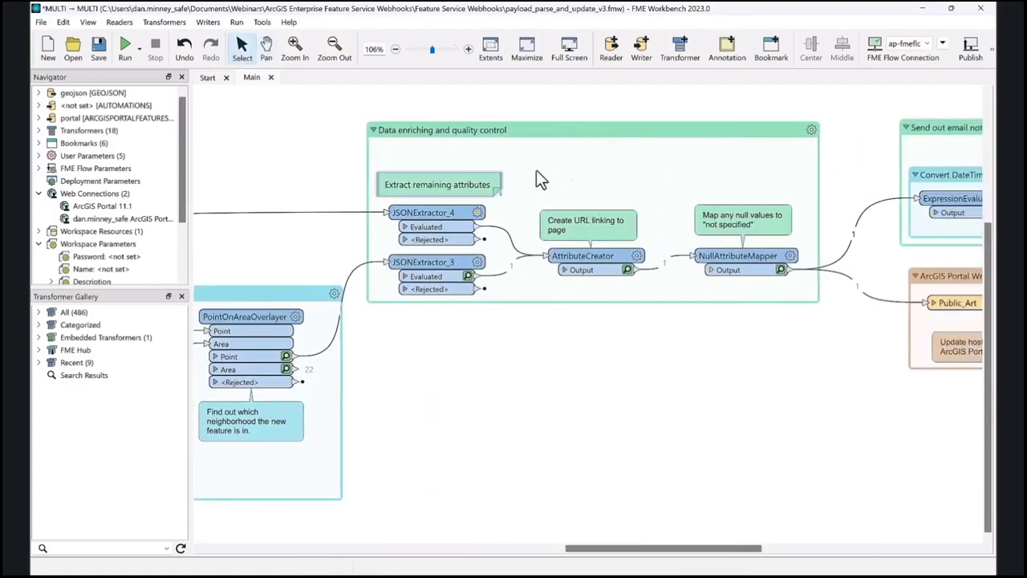
pyautogui.click(595, 171)
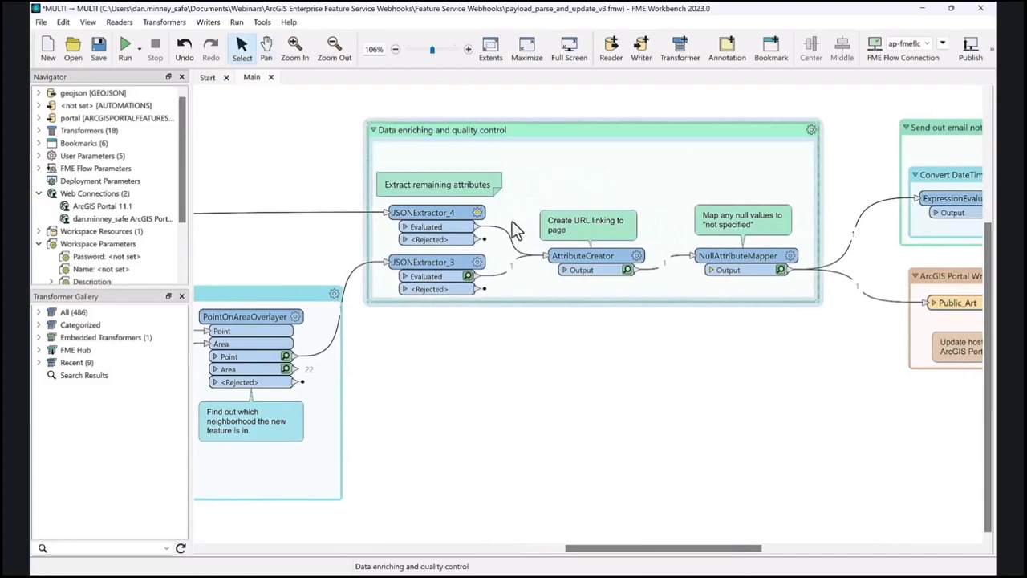
pyautogui.click(476, 263)
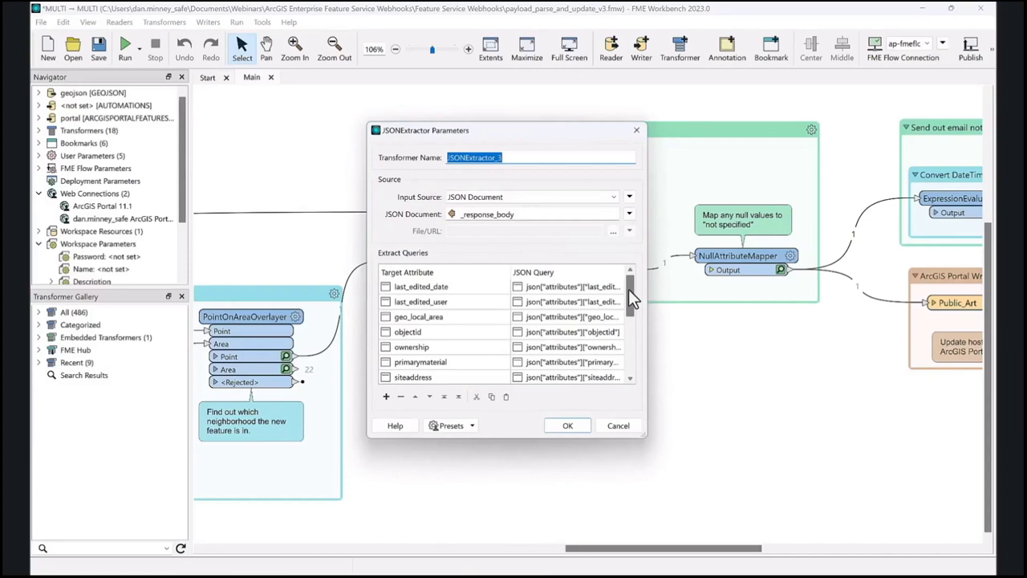
pyautogui.click(570, 425)
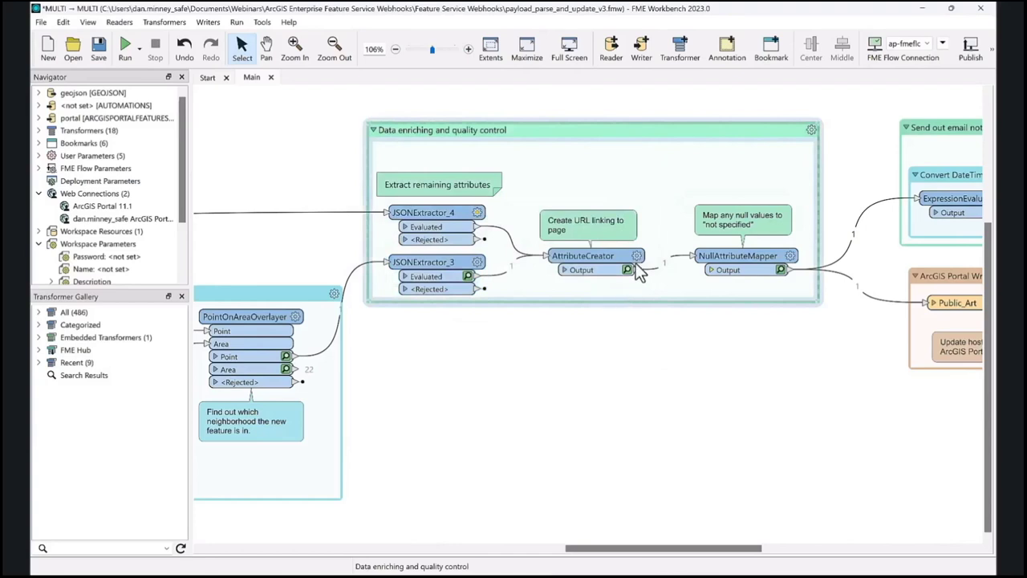
# - Review the AttributeCreator's url value expression with its columns widened, and close the parameters without changes
pyautogui.doubleClick(586, 256)
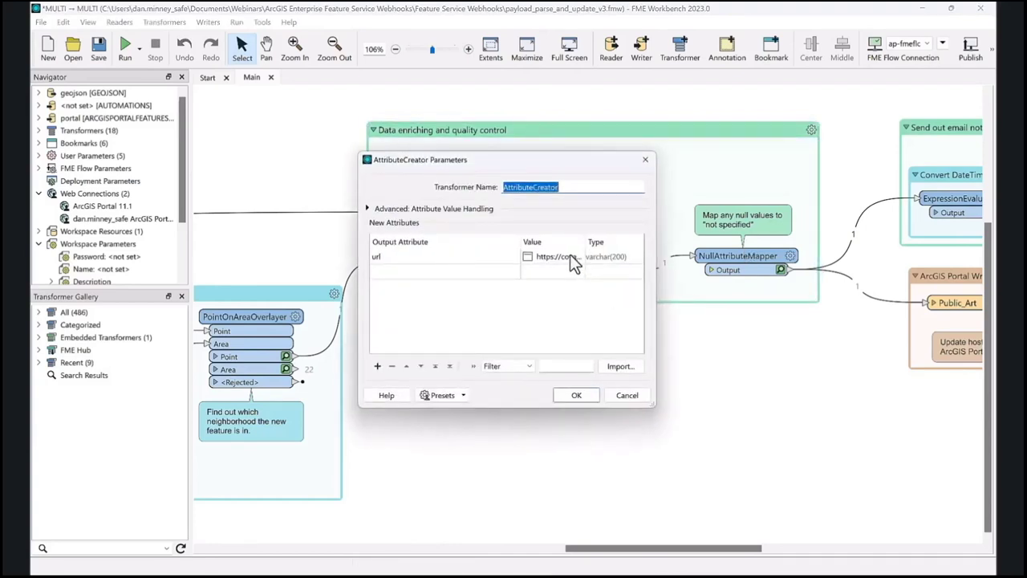
pyautogui.moveTo(521, 242); pyautogui.dragTo(443, 242)
pyautogui.moveTo(509, 241); pyautogui.dragTo(610, 242)
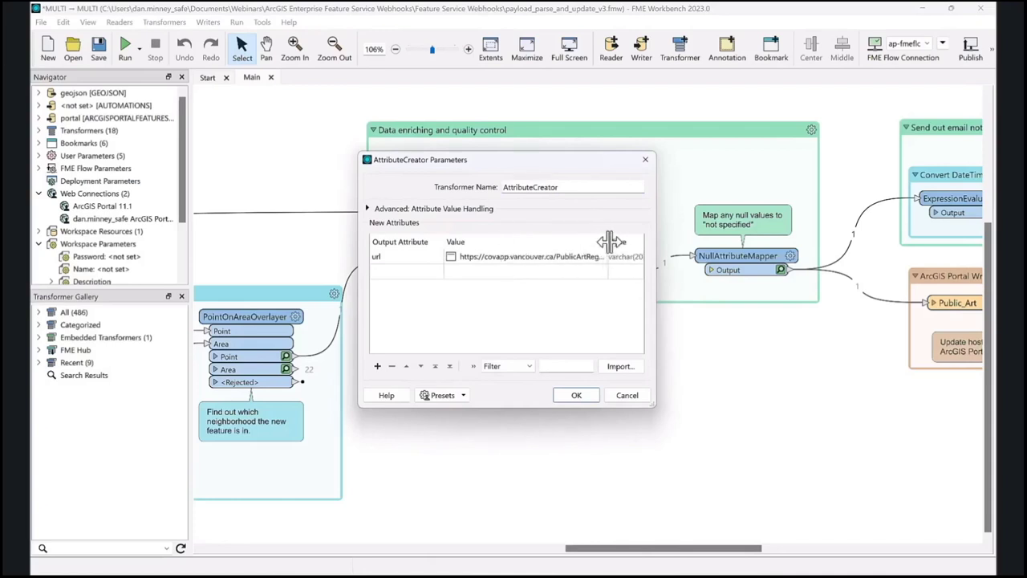
pyautogui.click(588, 255)
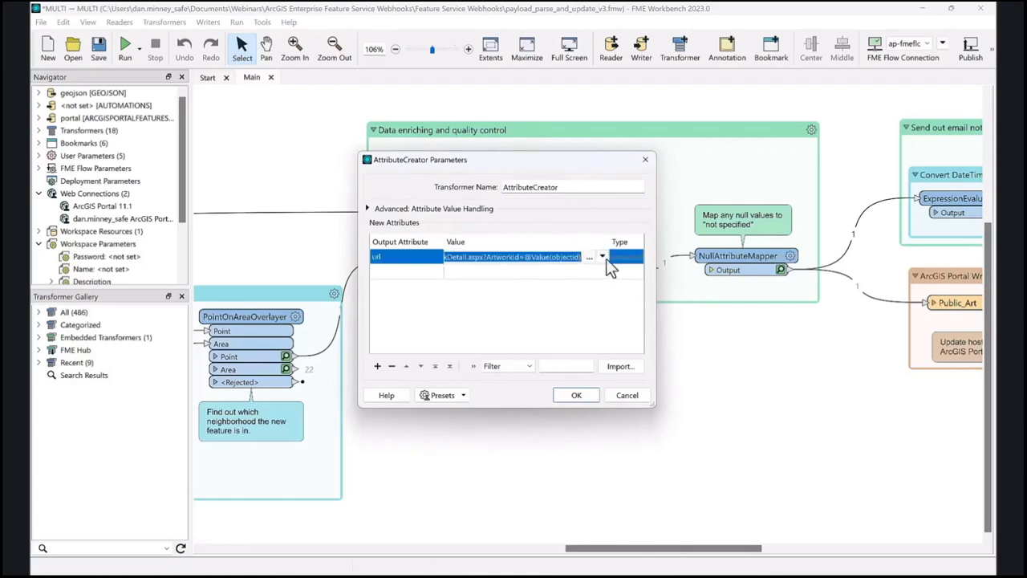
pyautogui.click(627, 394)
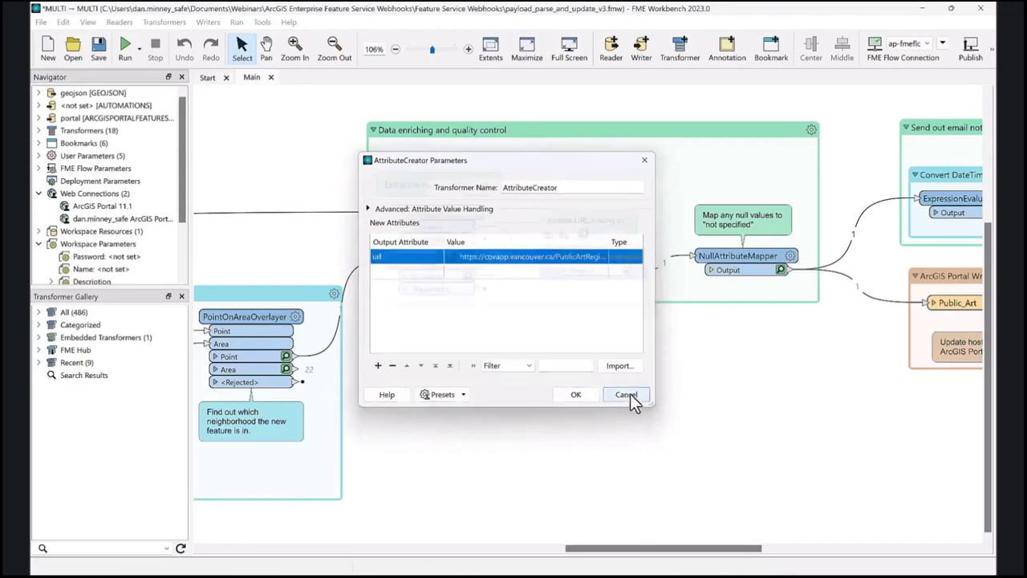
# - Review the NullAttributeMapper's selected attributes and its rule mapping null to Not Specified, and close the parameters without changes
pyautogui.moveTo(733, 356); pyautogui.dragTo(582, 344)
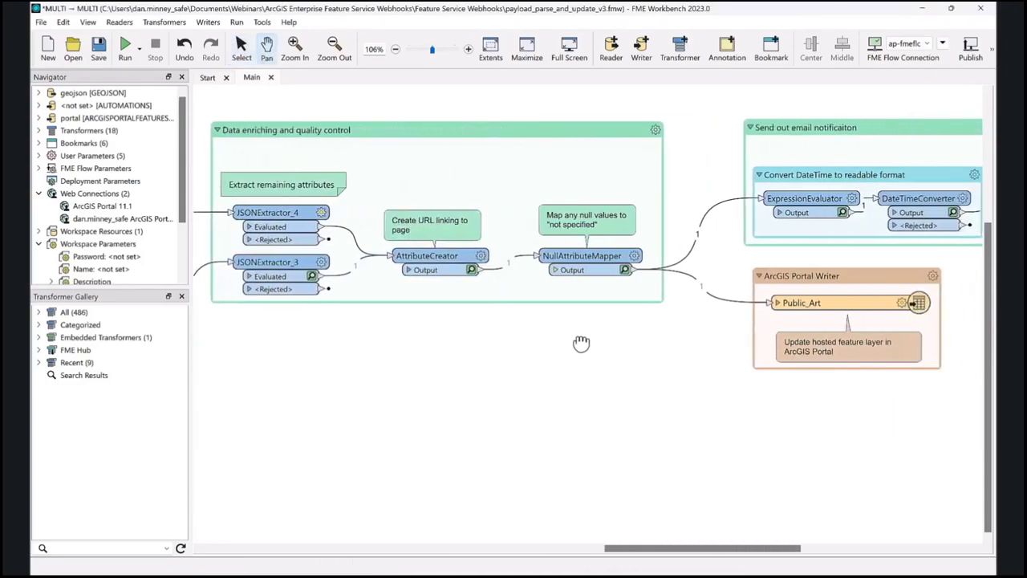
pyautogui.click(630, 256)
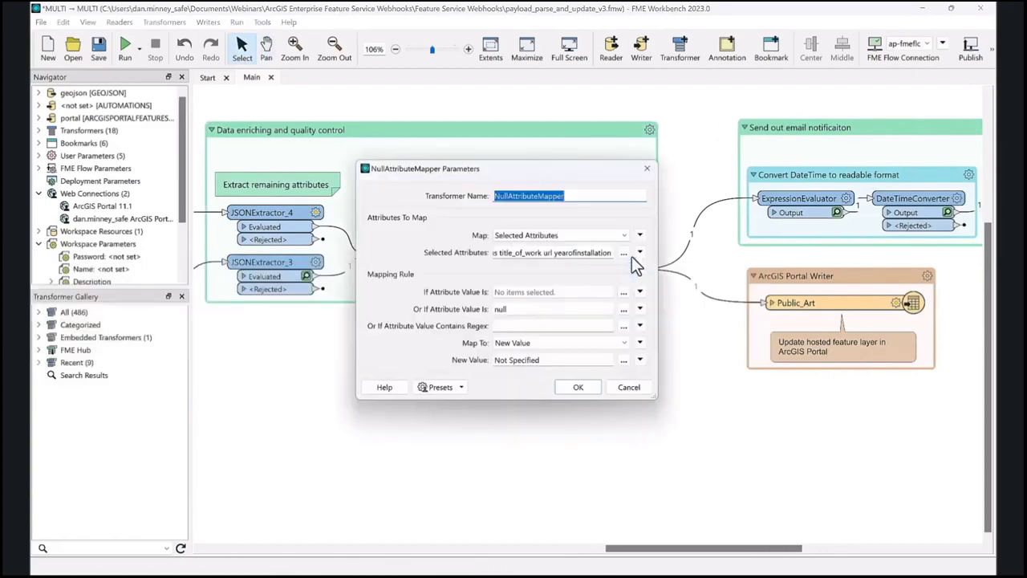
pyautogui.click(625, 254)
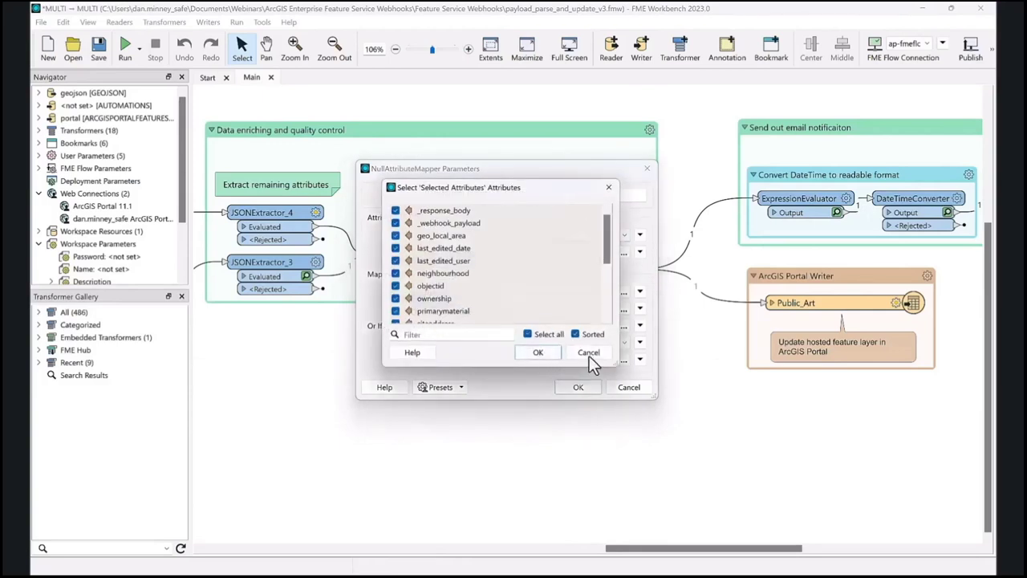
pyautogui.click(589, 354)
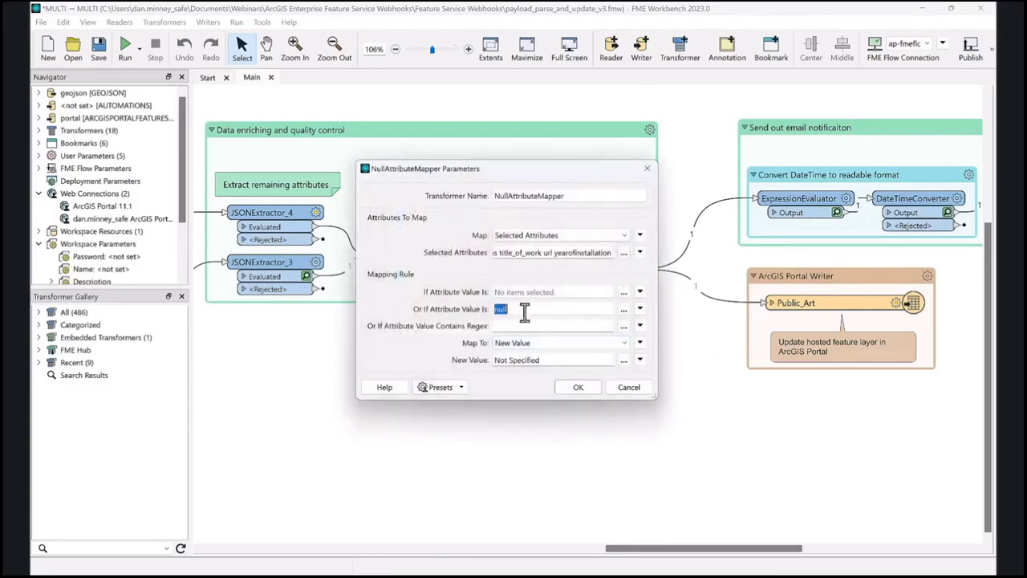
pyautogui.click(549, 343)
pyautogui.click(550, 343)
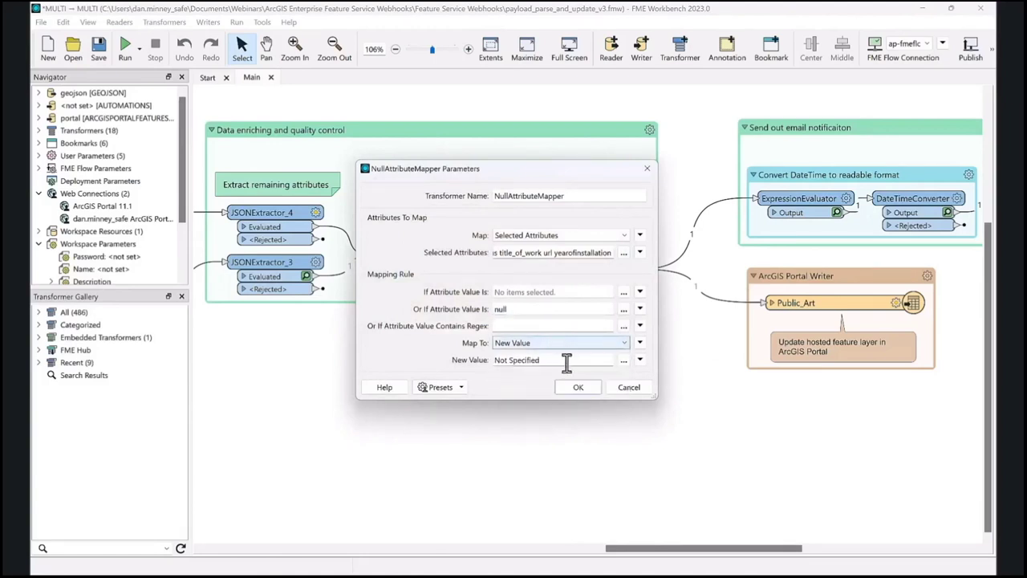
pyautogui.click(630, 389)
# - Review the Public_Art writer's feature operation, feature type handling and spatial column settings, and close its parameters
pyautogui.moveTo(707, 356); pyautogui.dragTo(376, 323)
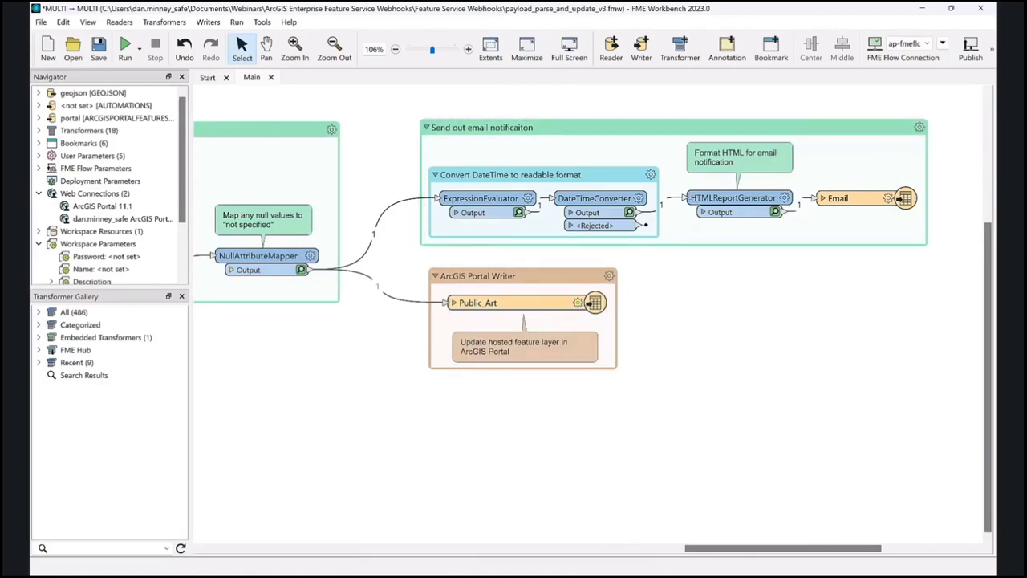
pyautogui.click(482, 303)
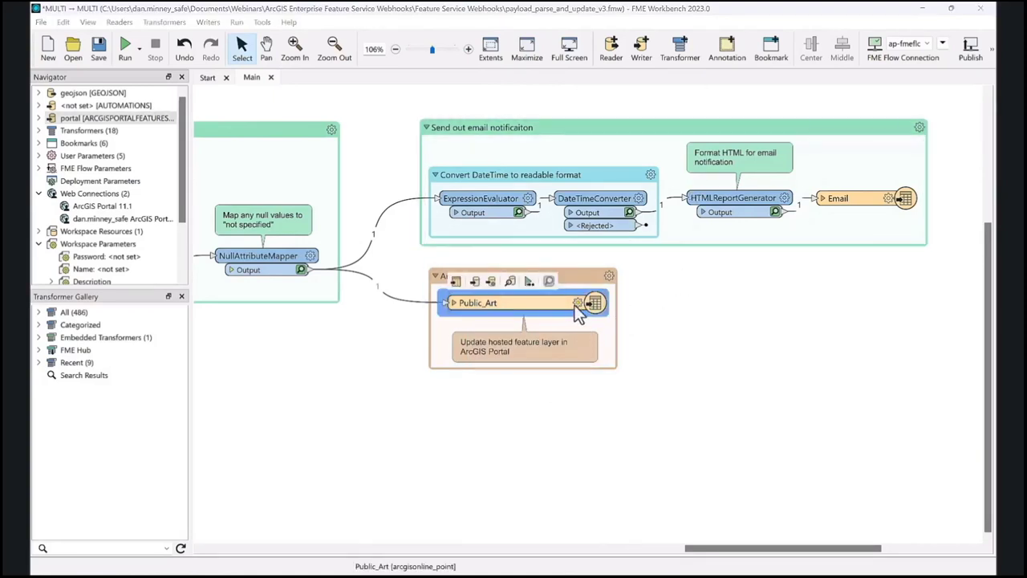
pyautogui.press('Return')
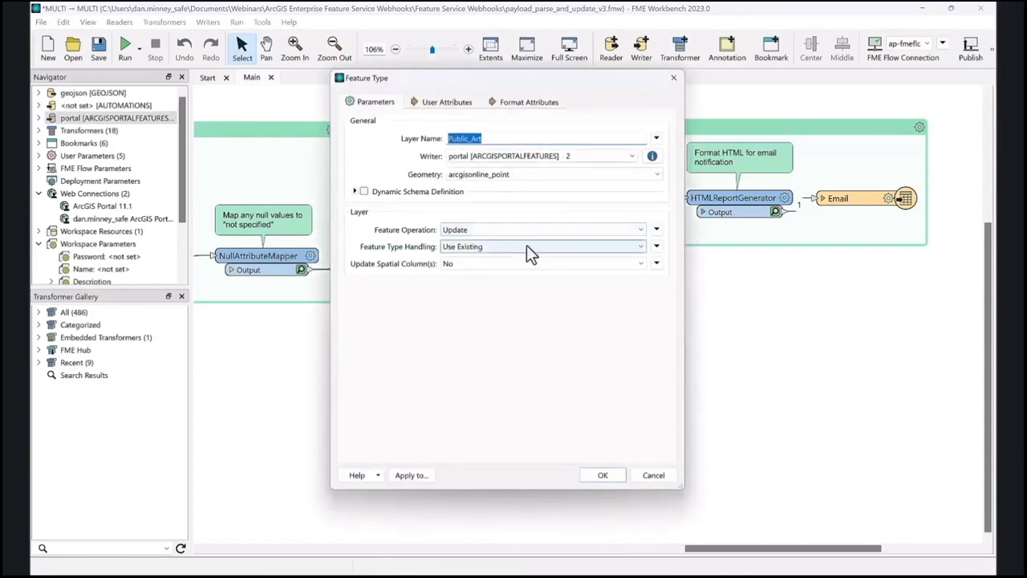
pyautogui.click(655, 476)
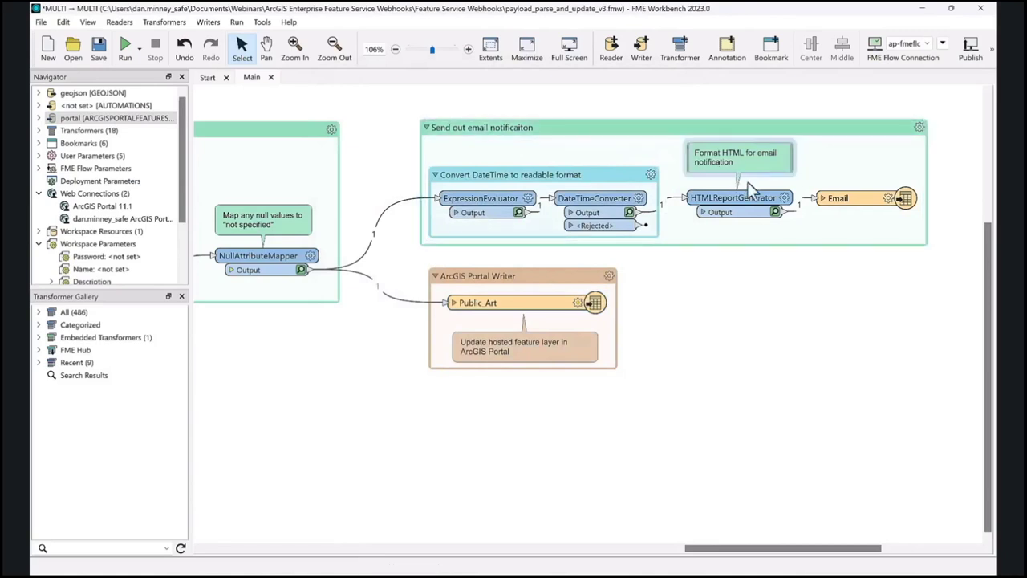
# - Expand the Email writer in the email notification section to show its attributes
pyautogui.hscroll(3, 797, 280)
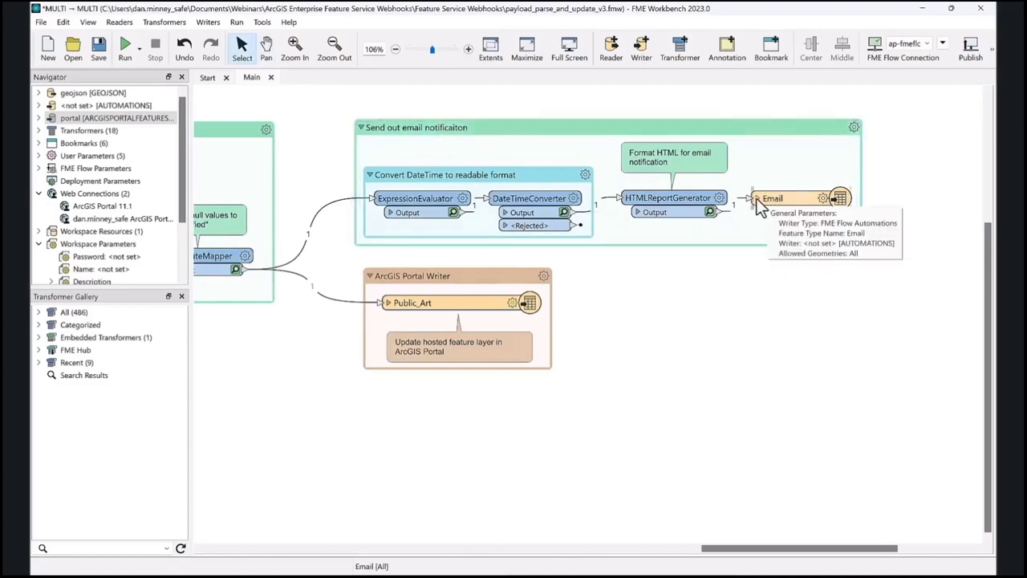
pyautogui.click(757, 199)
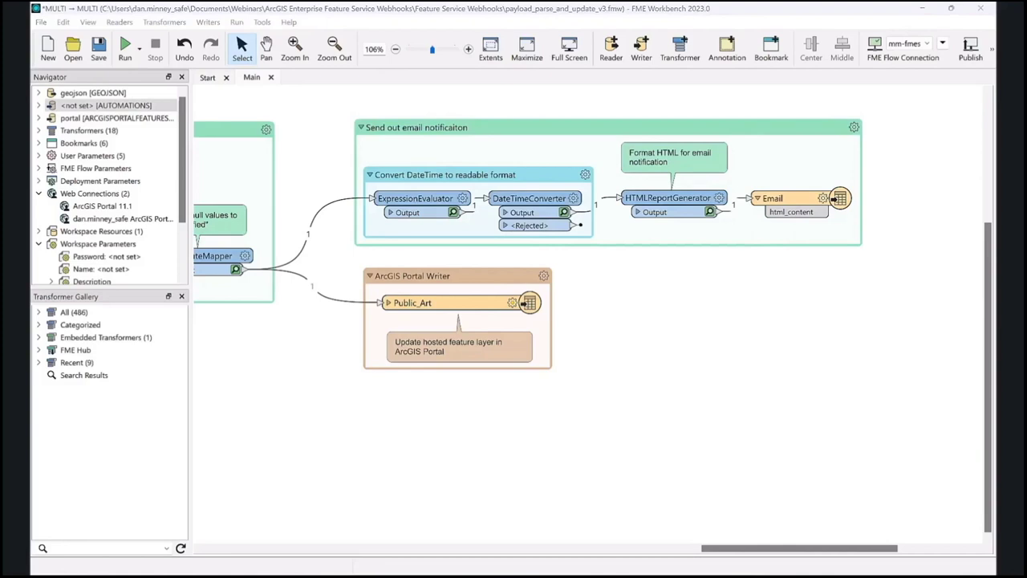
# - Walk through publishing the workspace to FME Flow as far as service registration, cancel, and shrink the translation log
pyautogui.click(978, 49)
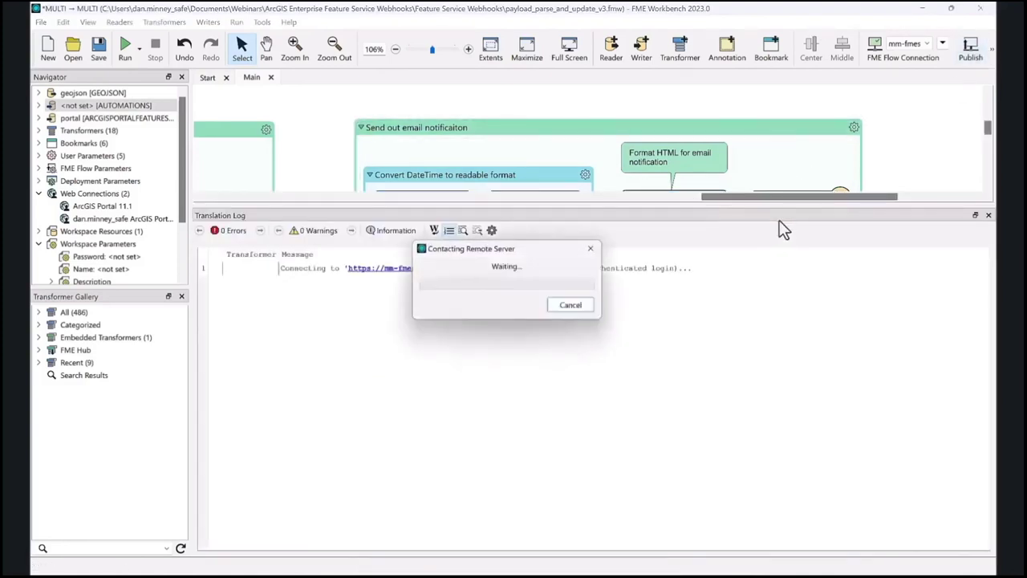
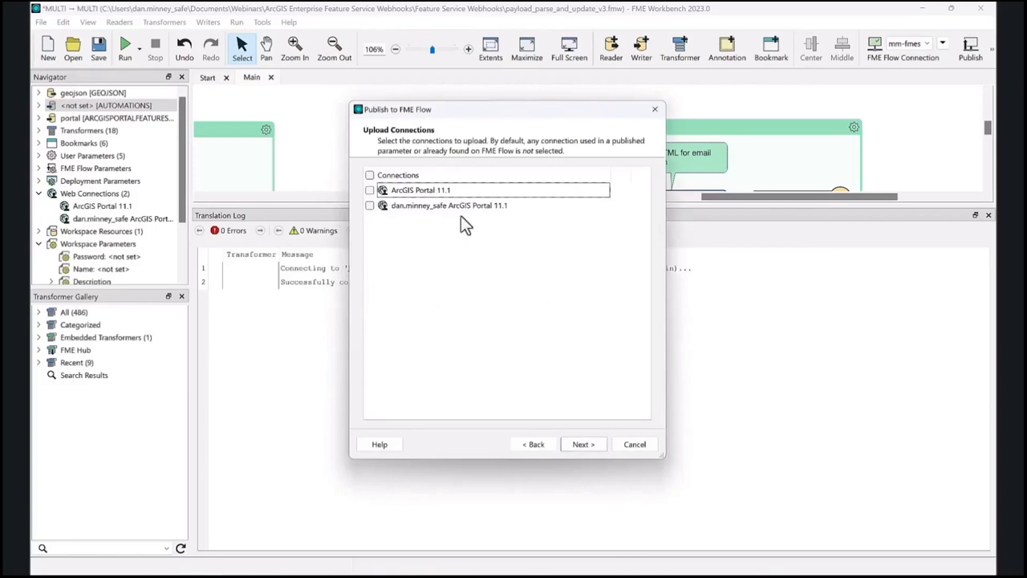
pyautogui.click(584, 444)
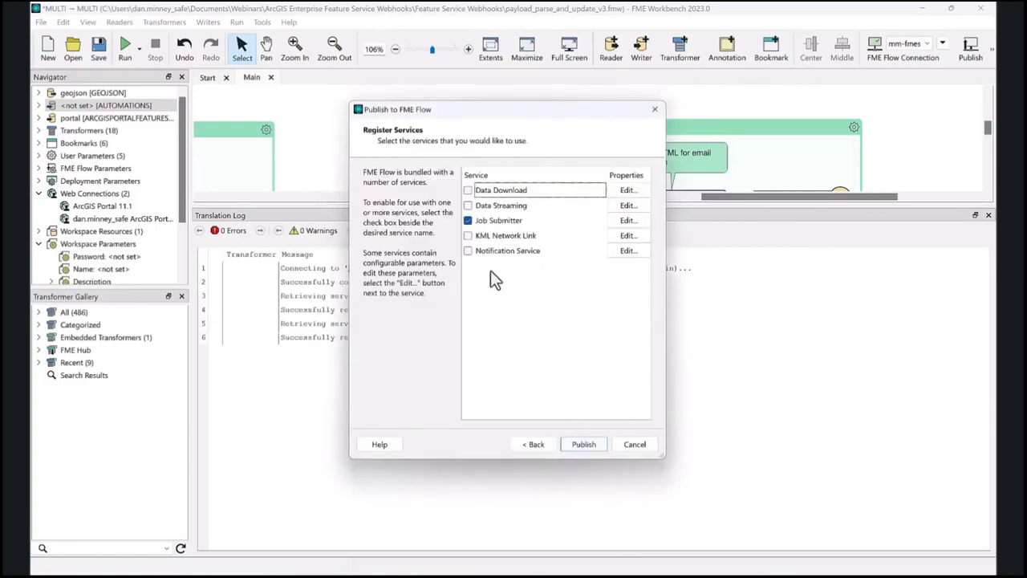
pyautogui.click(634, 445)
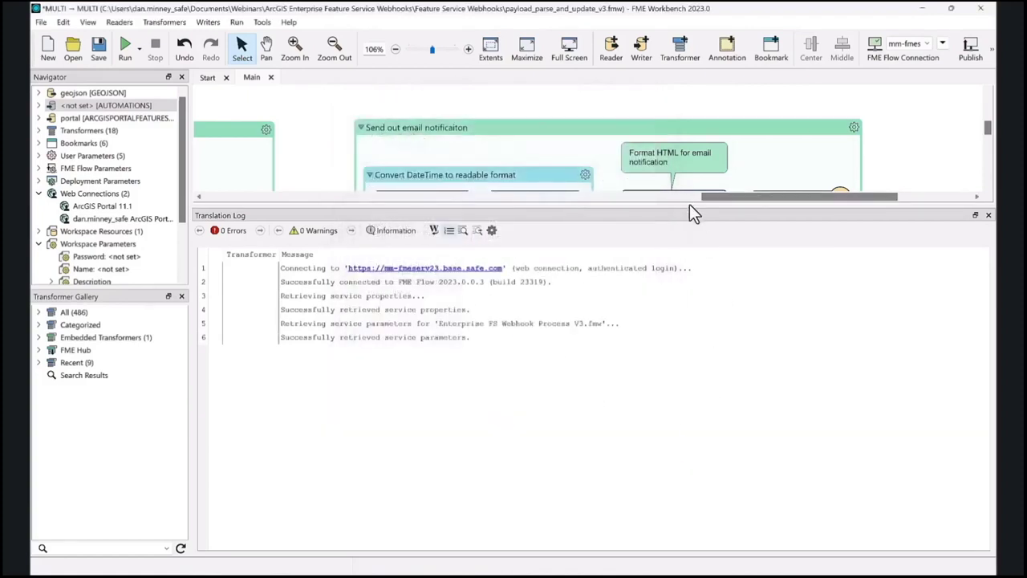
pyautogui.moveTo(691, 205); pyautogui.dragTo(687, 451)
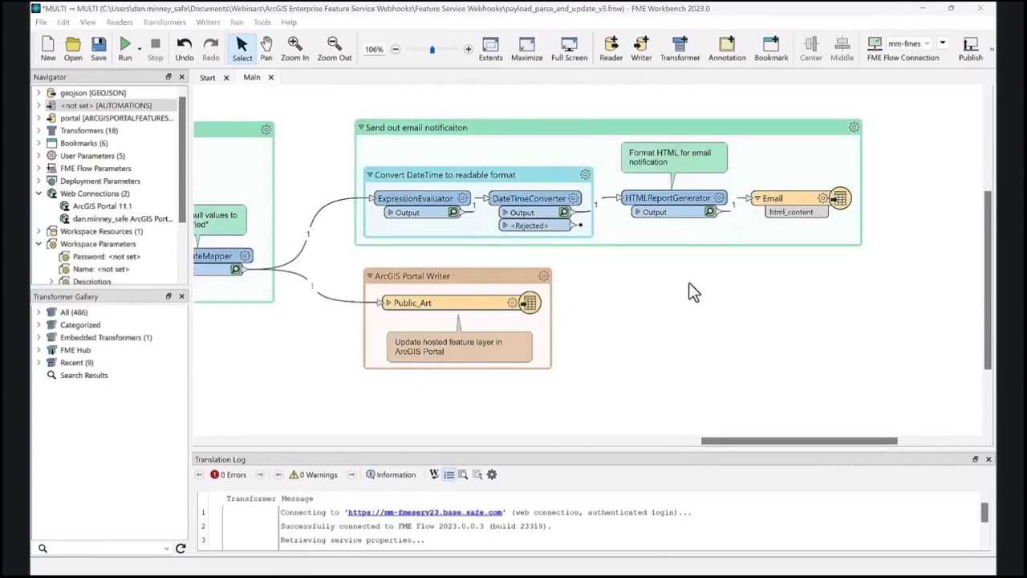
# - Switch to FME Flow in the browser, stop the Enterprise FS Webhook Demo automation, and connect the Webhook's success output to the workspace action
pyautogui.moveTo(573, 565)
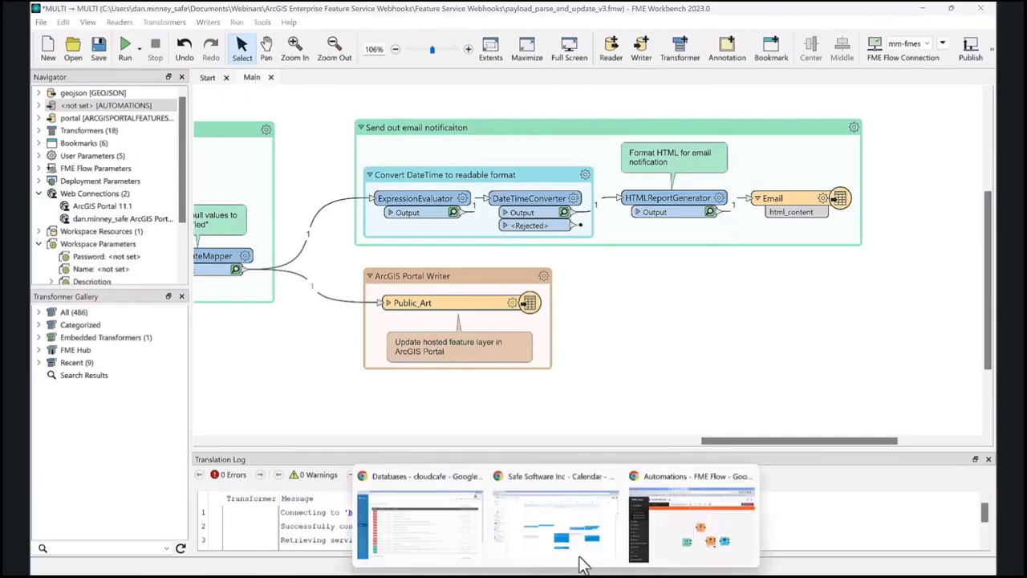
pyautogui.click(677, 533)
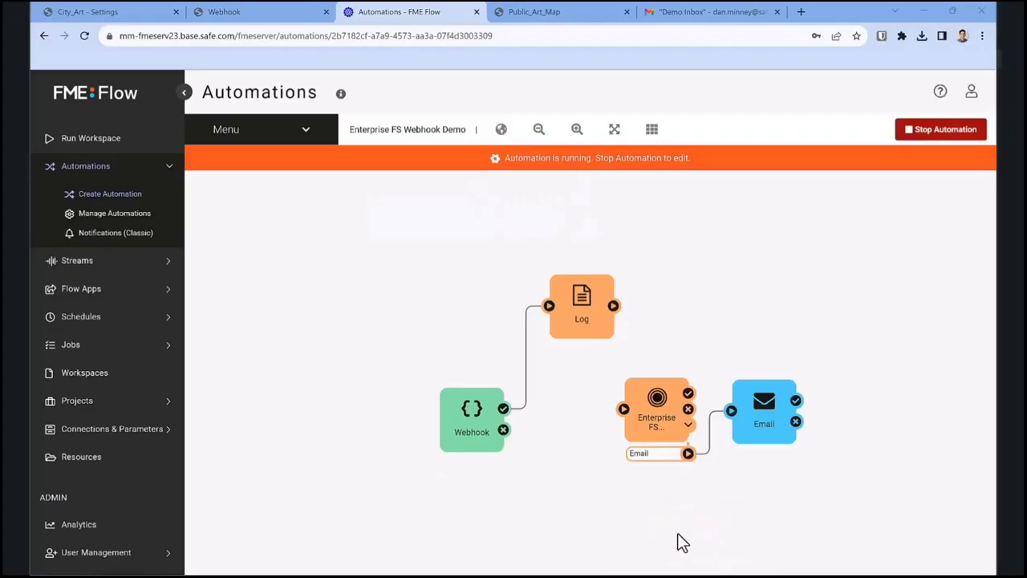
pyautogui.click(916, 135)
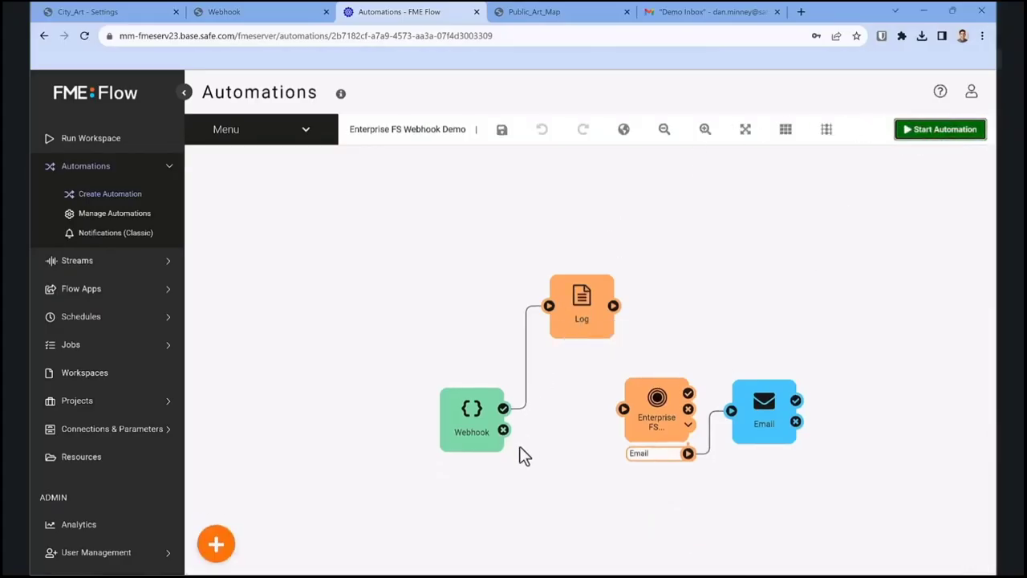
pyautogui.moveTo(504, 411)
pyautogui.mouseDown()
pyautogui.moveTo(522, 422)
pyautogui.moveTo(610, 422)
pyautogui.moveTo(624, 409)
pyautogui.mouseUp()
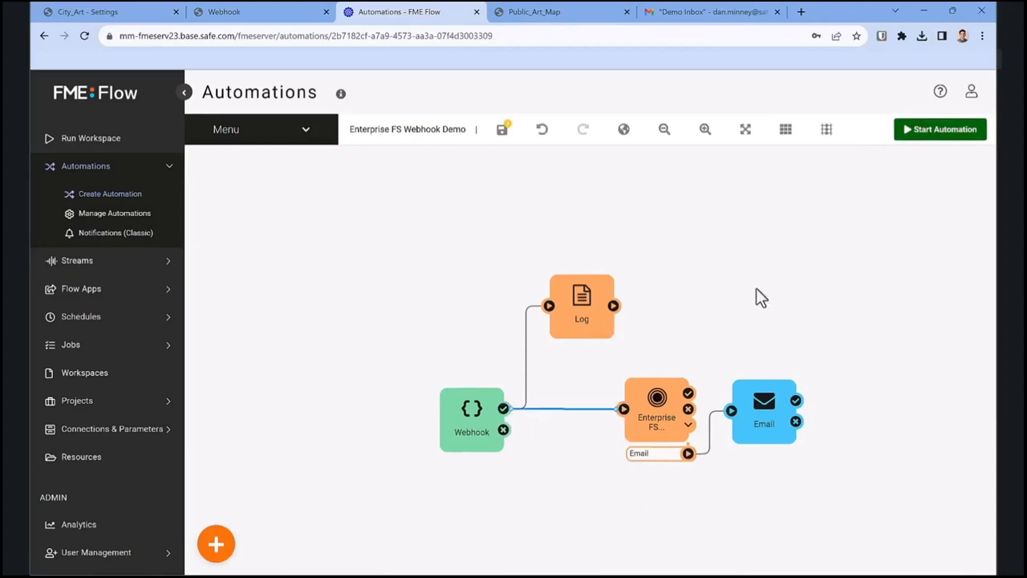
# - Review the workspace action's parameters, including the webhook Message Content source for Webhook Payload, and close the details without changes
pyautogui.click(656, 405)
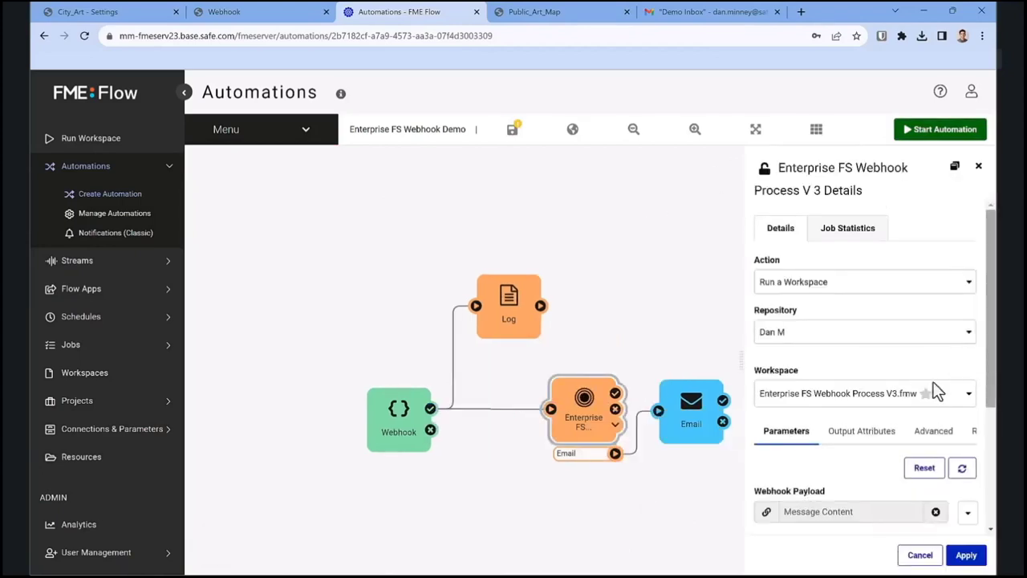
pyautogui.scroll(-2, 987, 359)
pyautogui.scroll(-5, 986, 359)
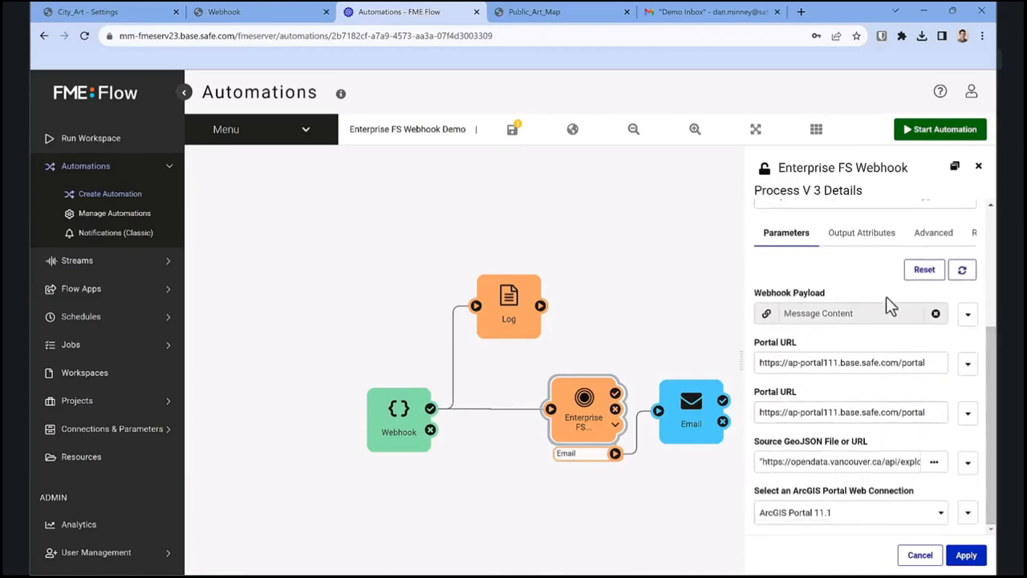
pyautogui.click(968, 315)
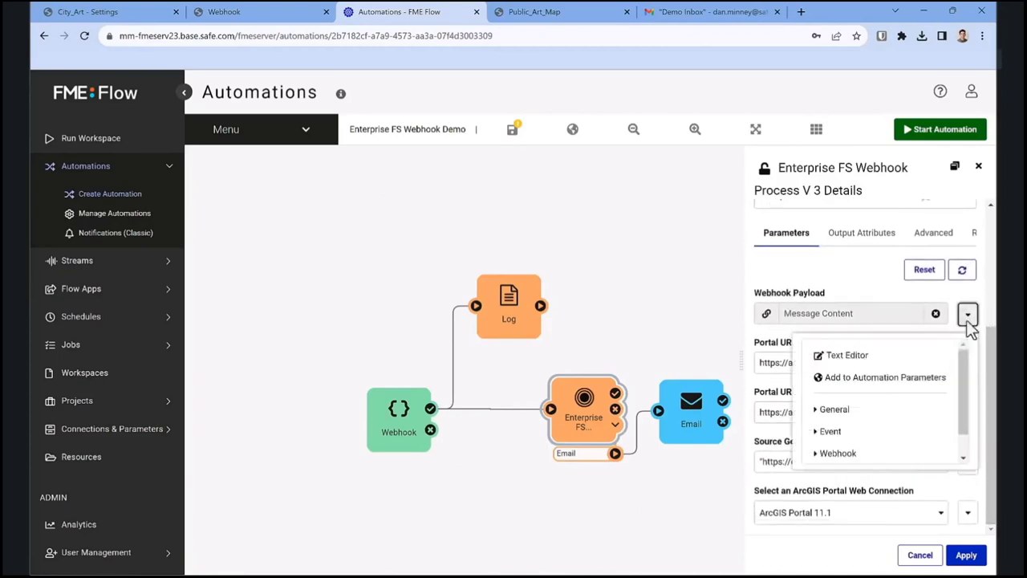
pyautogui.click(849, 455)
pyautogui.scroll(-3, 879, 425)
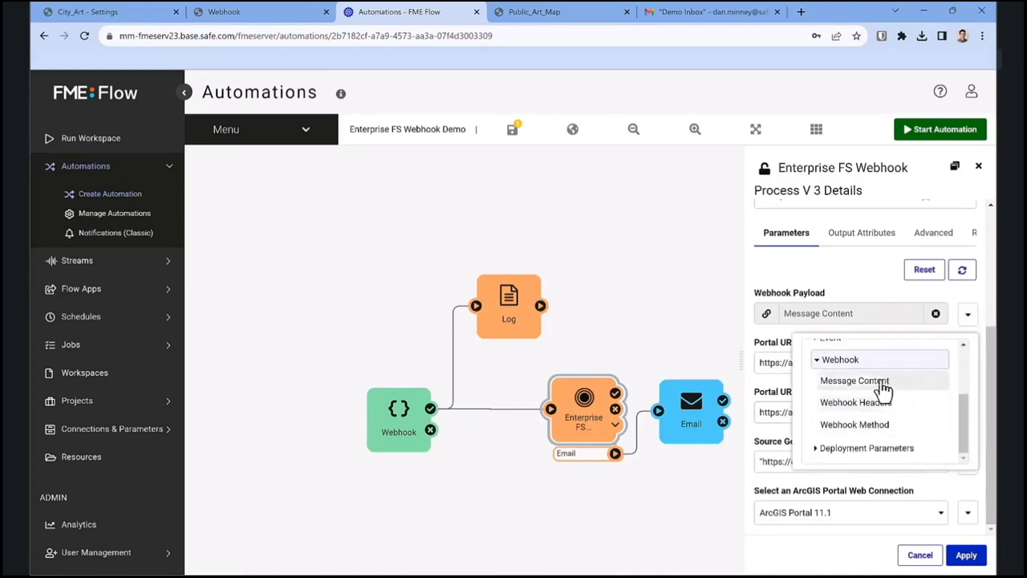
pyautogui.click(879, 301)
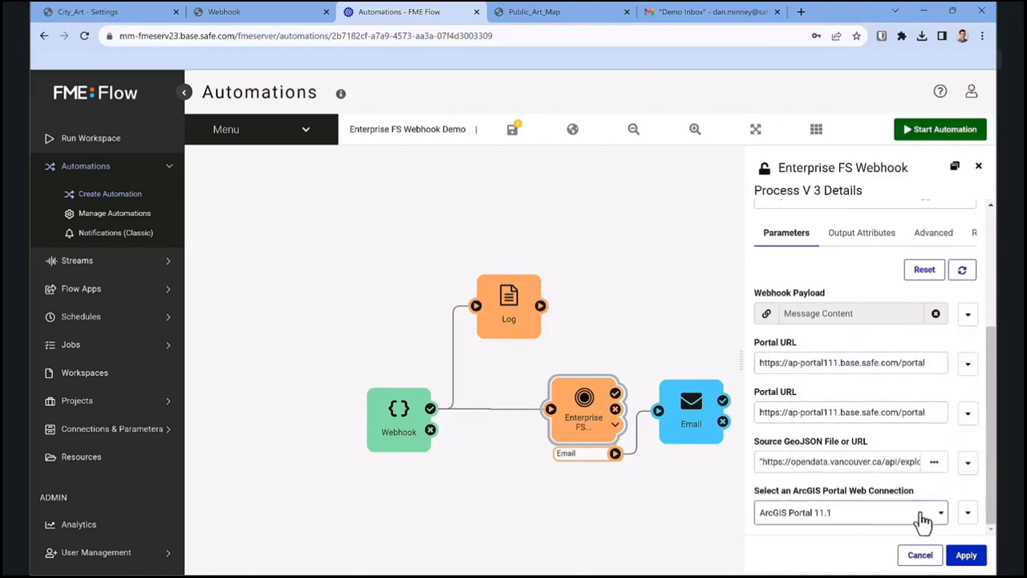
pyautogui.click(920, 554)
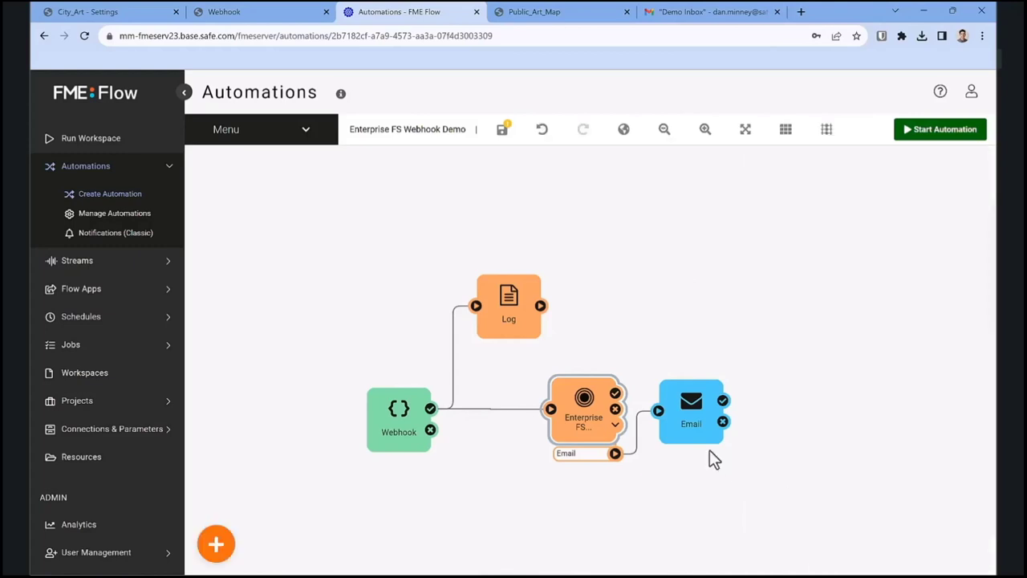
# - Review the Email action's settings from the SMTP server down to the email body, and close the details without changes
pyautogui.click(692, 418)
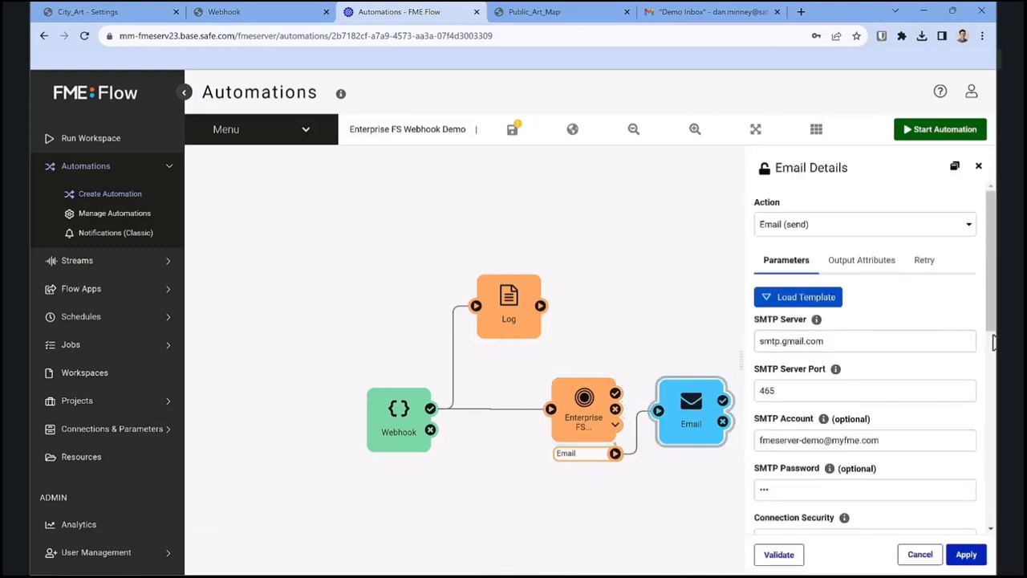
pyautogui.moveTo(989, 291); pyautogui.dragTo(990, 478)
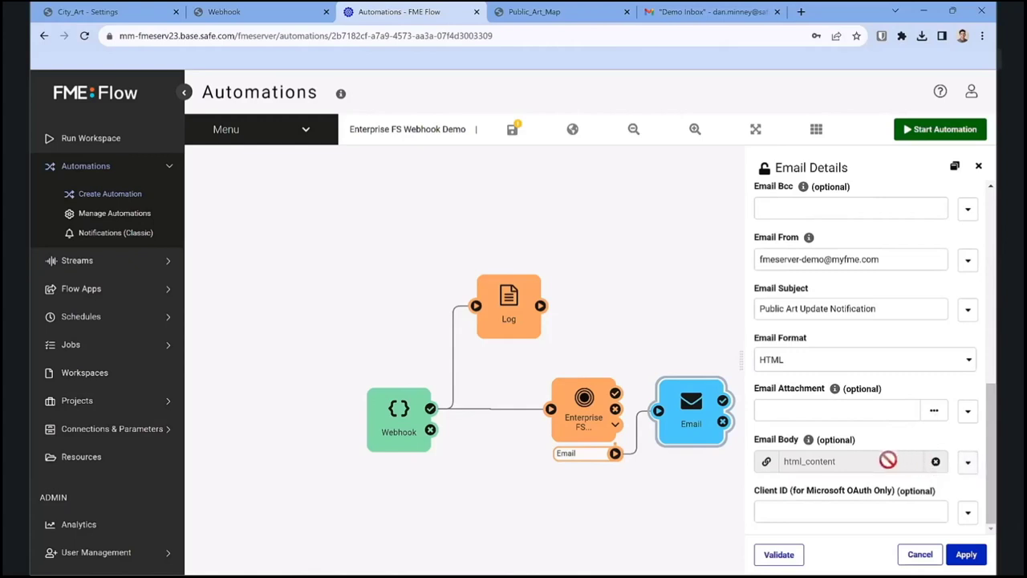
pyautogui.click(919, 555)
pyautogui.click(807, 343)
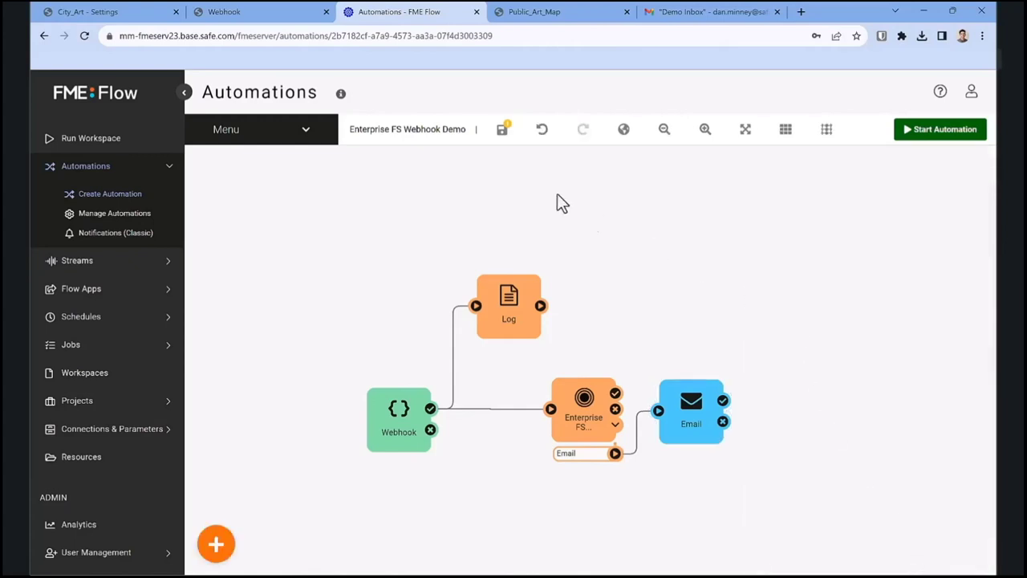
# - Save the Enterprise FS Webhook Demo automation and start it
pyautogui.click(501, 138)
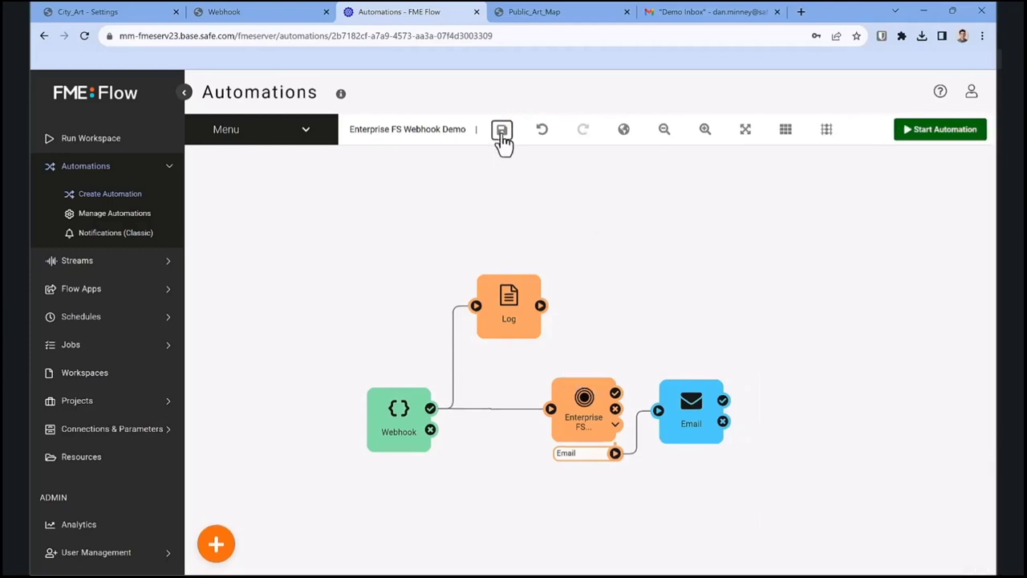
pyautogui.click(927, 134)
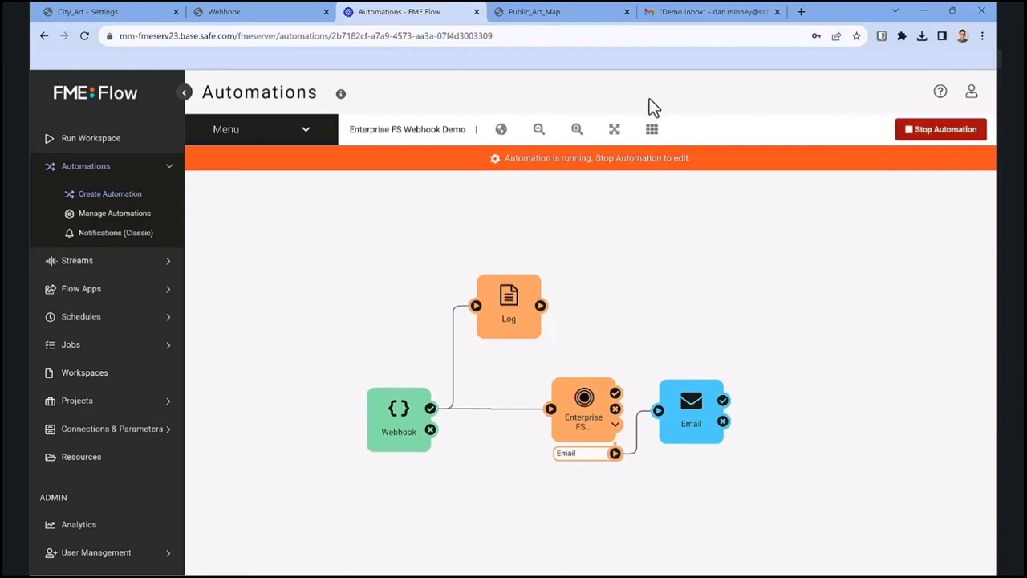
# - Switch to the Public_Art_Map browser page, start a new Public_Art feature and place its point at the west end of W 3rd Ave
pyautogui.click(562, 12)
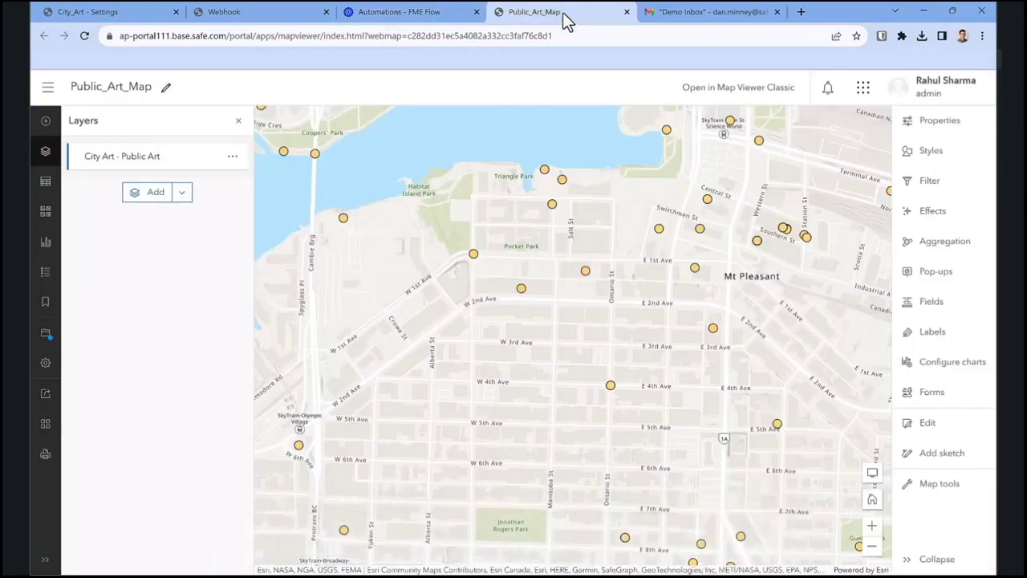
pyautogui.click(928, 424)
pyautogui.click(808, 293)
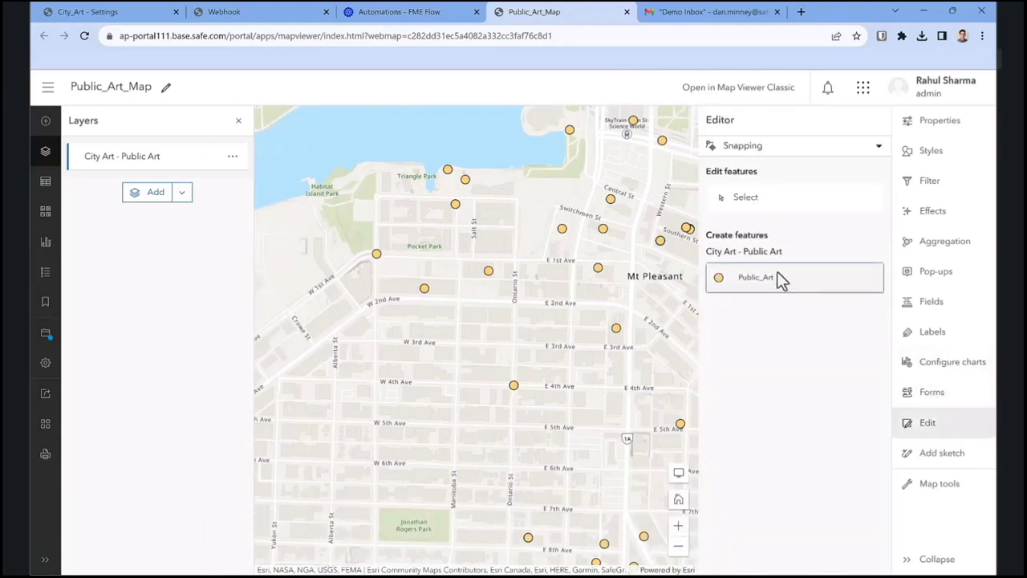
pyautogui.click(786, 281)
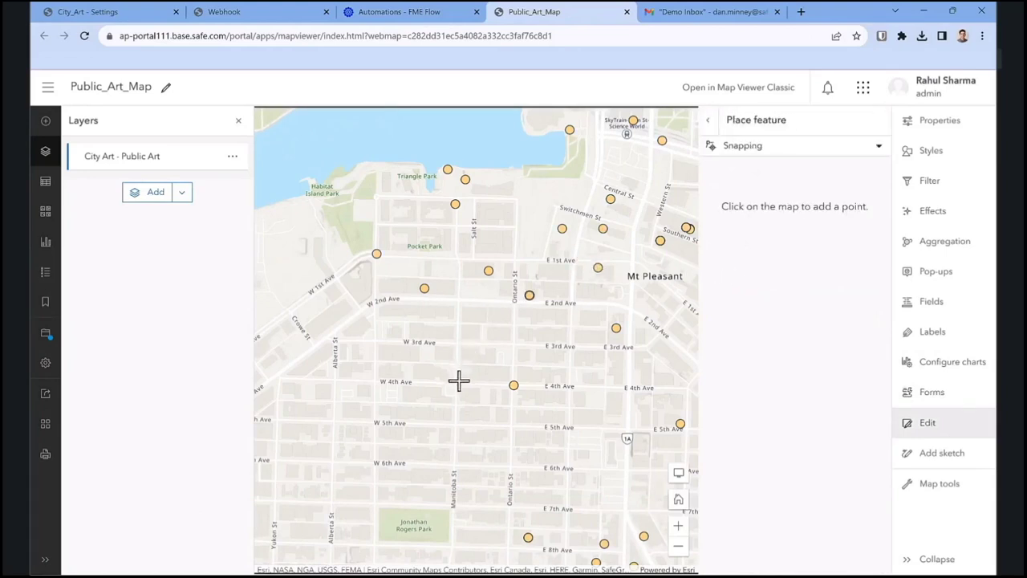
pyautogui.click(428, 351)
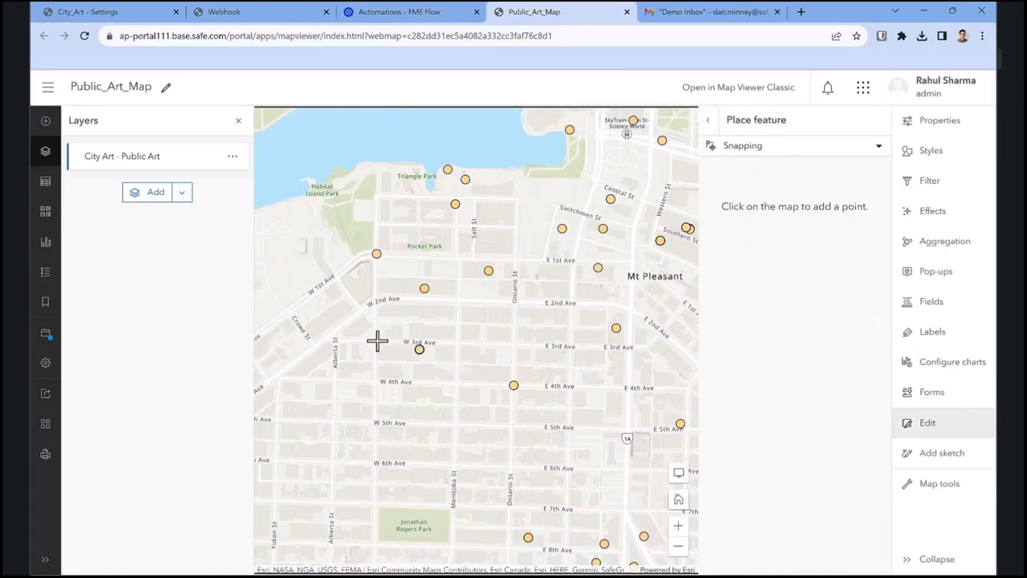
pyautogui.click(377, 341)
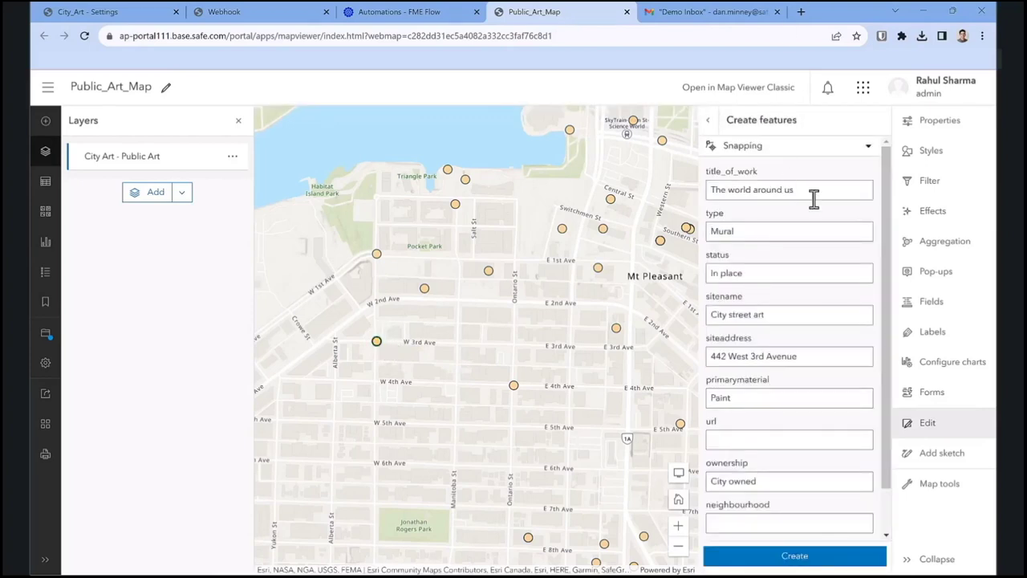
# - Create the City owned mural feature "The world around us" at 442 West 3rd Avenue, leaving url and neighbourhood empty, and close the editor
pyautogui.moveTo(885, 170); pyautogui.dragTo(891, 233)
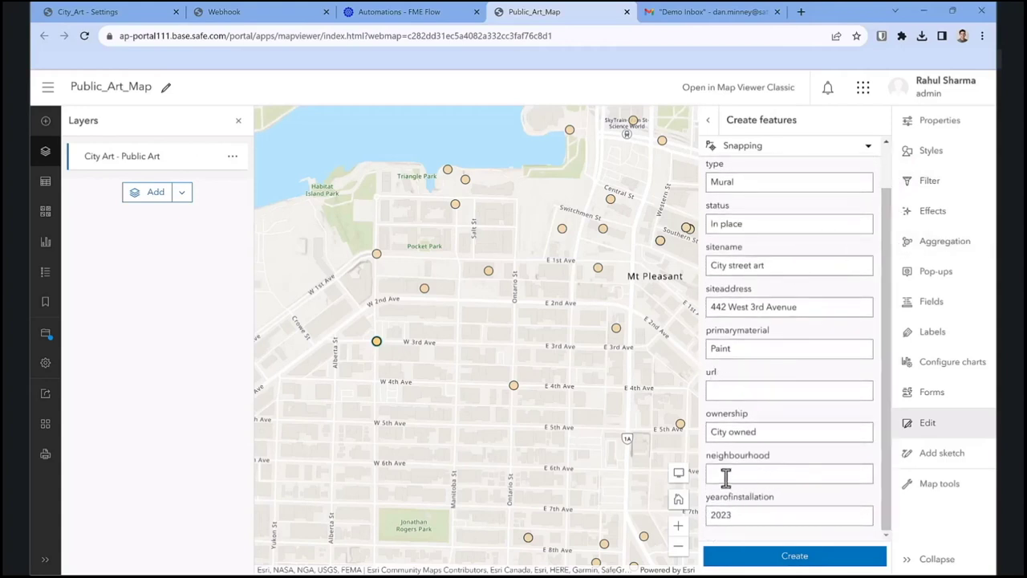
pyautogui.click(792, 471)
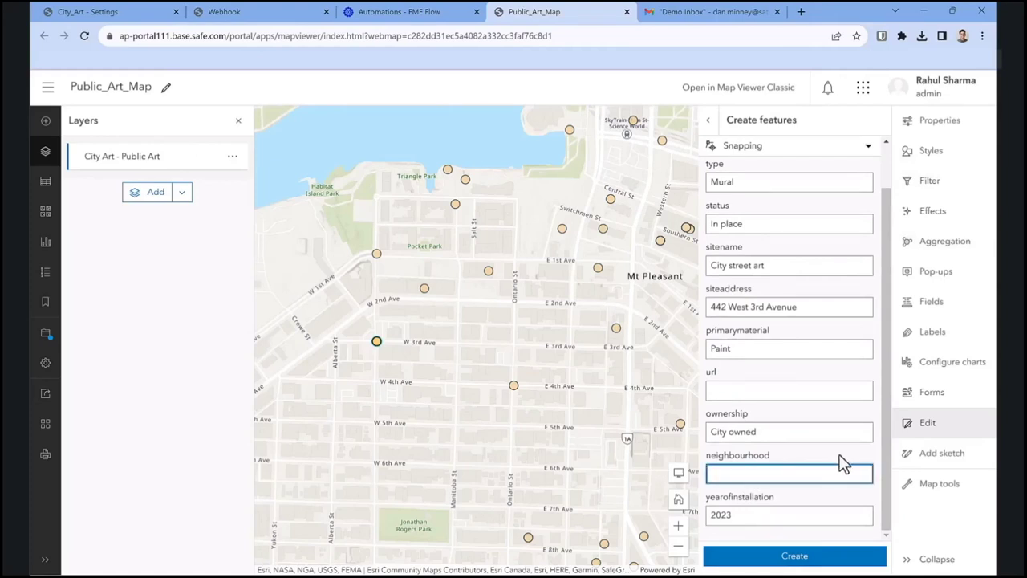
pyautogui.click(818, 561)
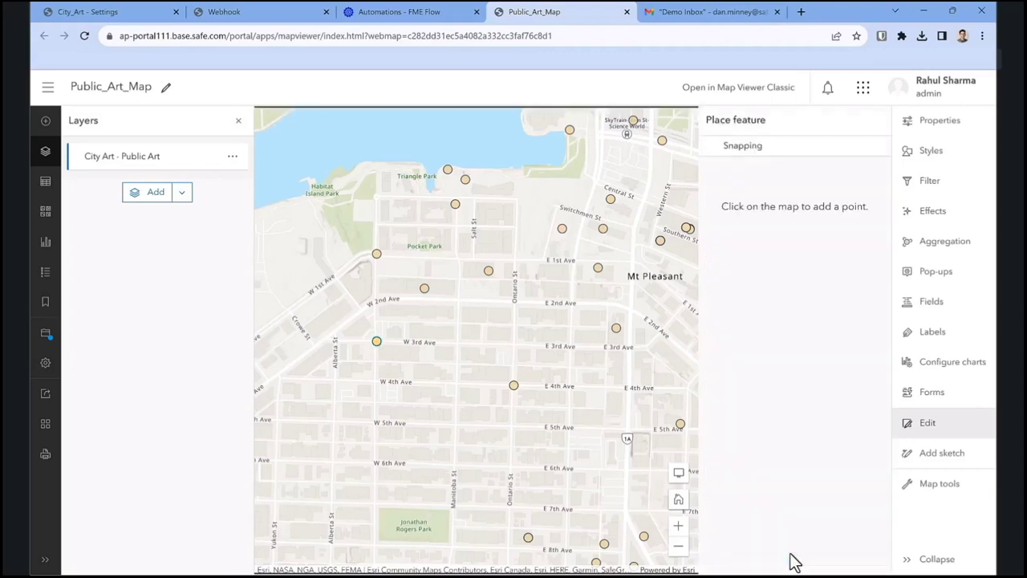
pyautogui.click(937, 432)
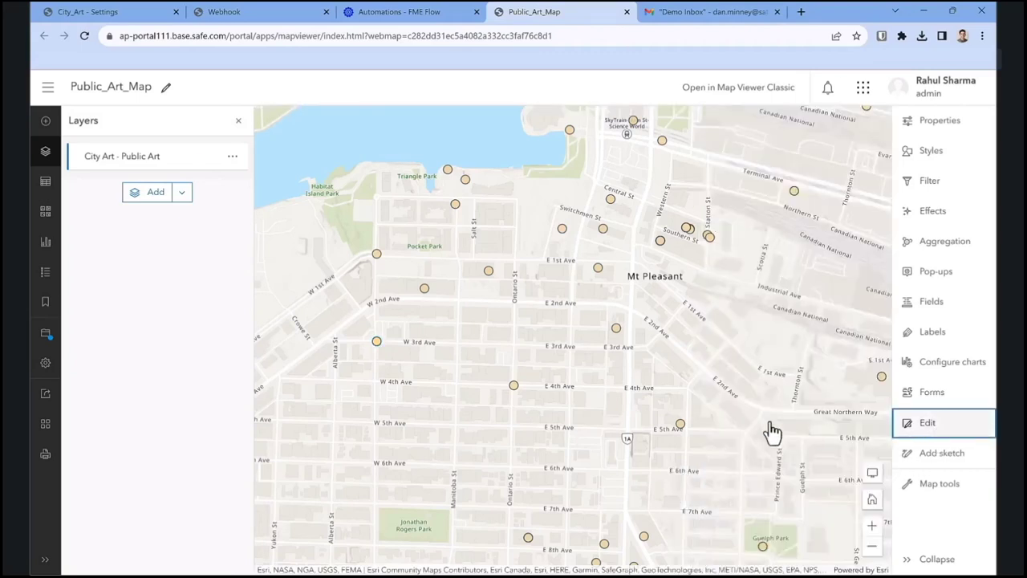
# - Save the City Art - Public Art layer and reload the Public_Art_Map page
pyautogui.click(232, 156)
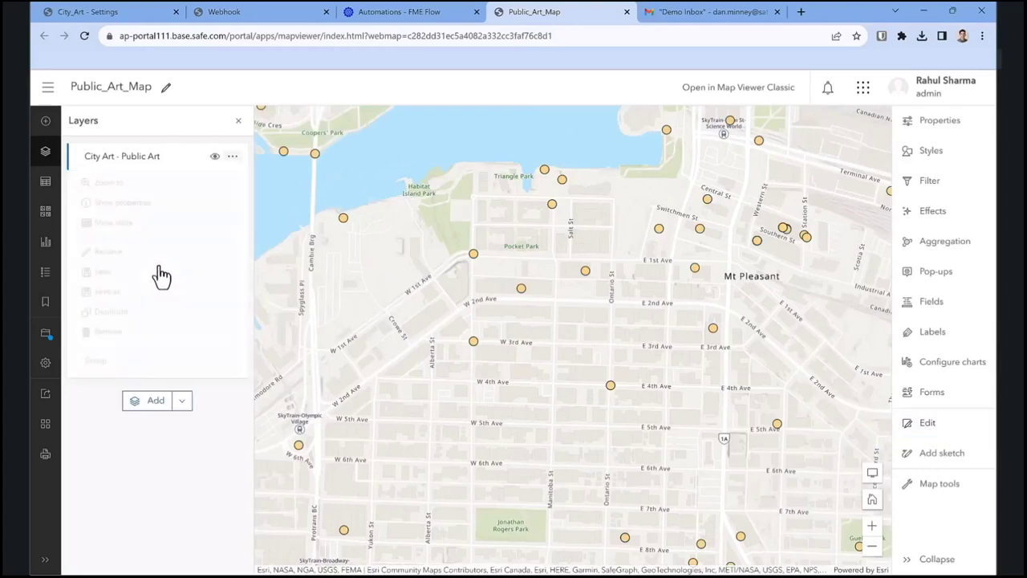
pyautogui.click(101, 277)
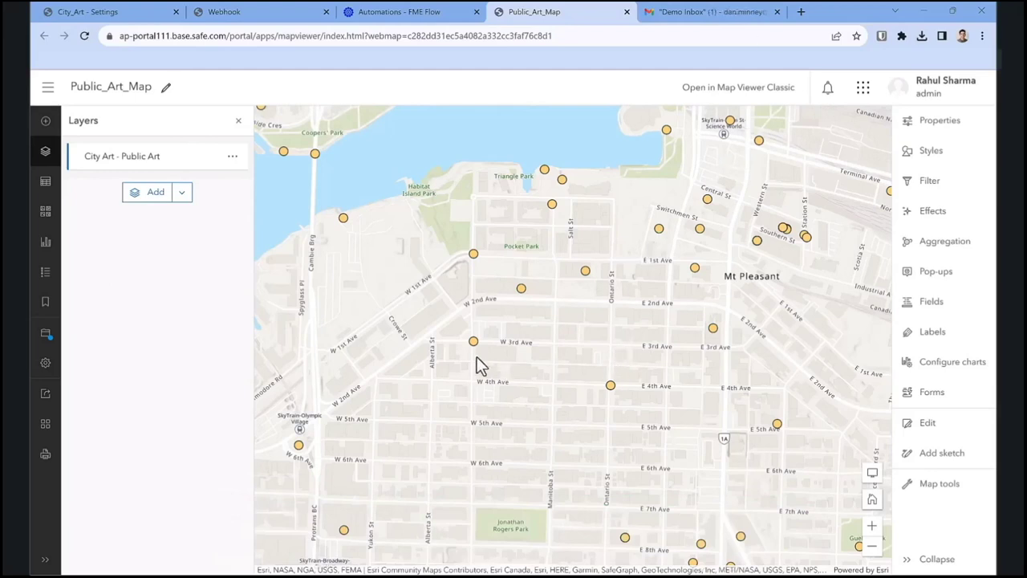
pyautogui.click(86, 37)
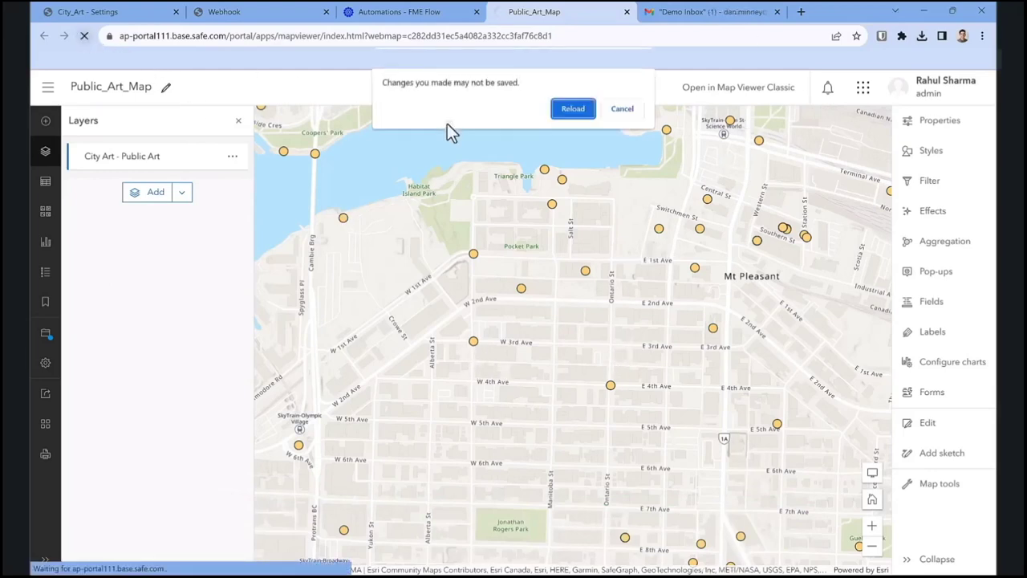
pyautogui.click(580, 110)
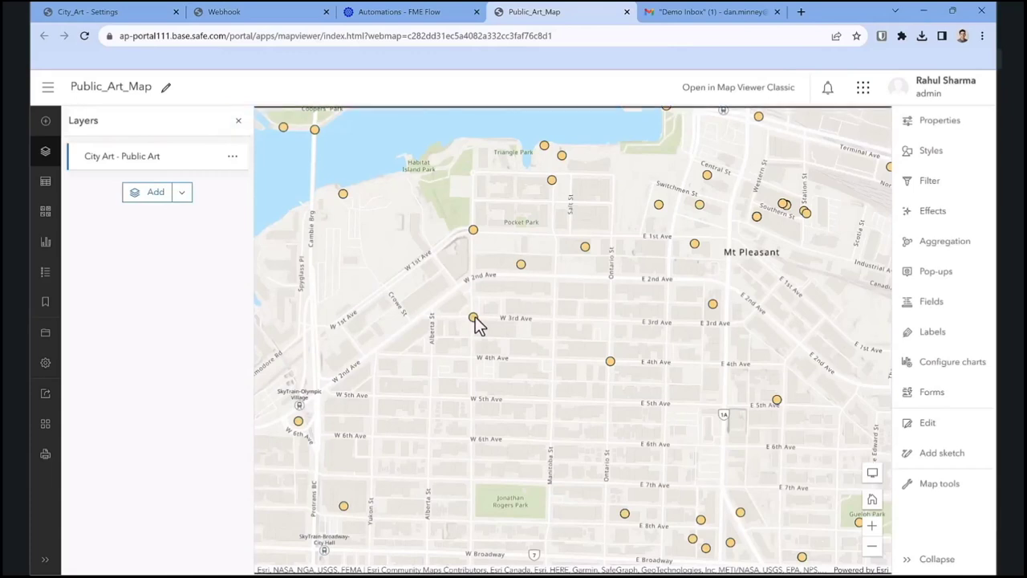
# - Examine the new W 3rd Ave feature's pop-up, checking its neighbourhood and url attributes, and close it
pyautogui.click(473, 317)
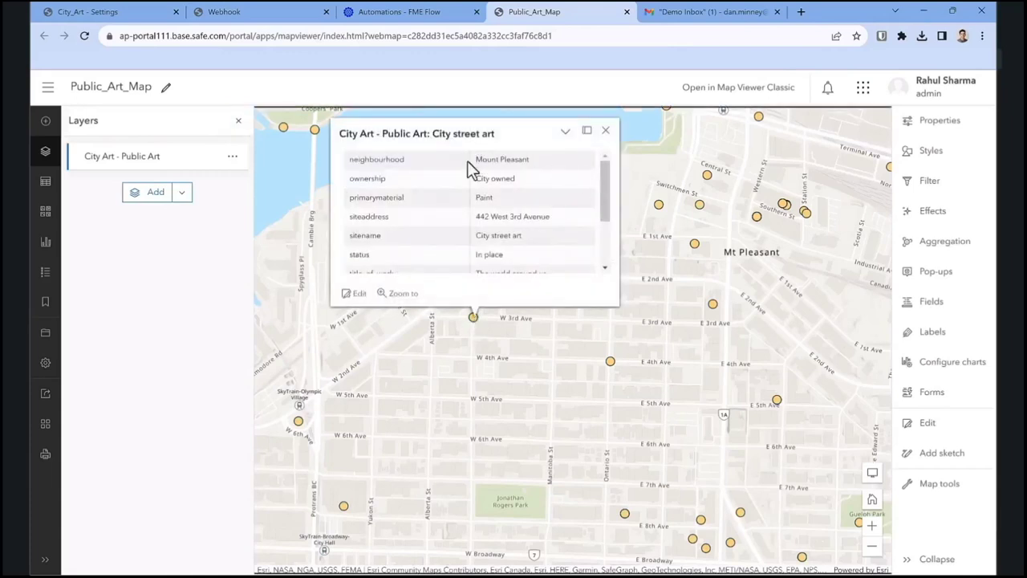
pyautogui.tripleClick(481, 160)
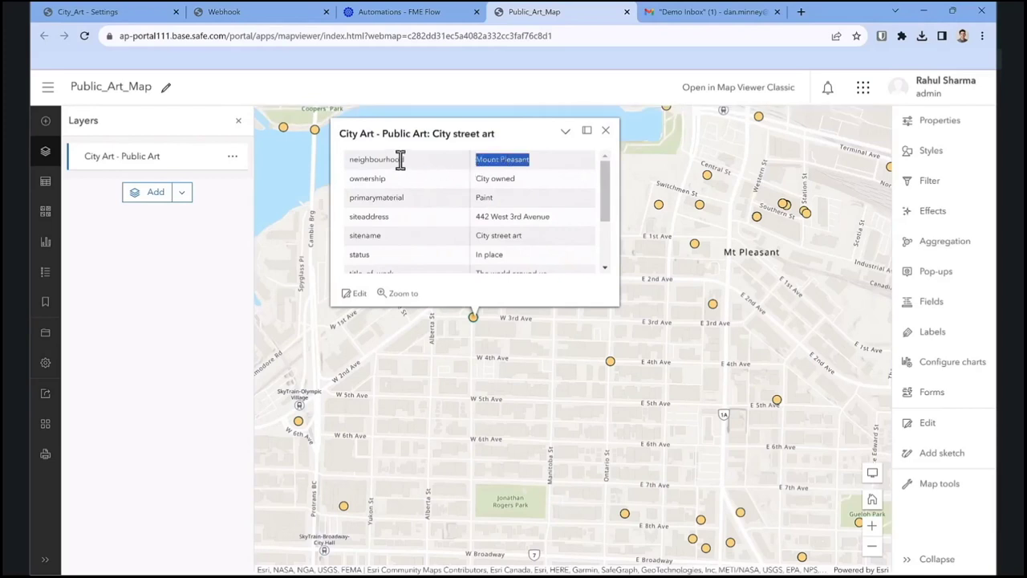
pyautogui.doubleClick(400, 159)
pyautogui.click(508, 168)
pyautogui.moveTo(605, 197); pyautogui.dragTo(610, 262)
pyautogui.moveTo(496, 227); pyautogui.dragTo(477, 229)
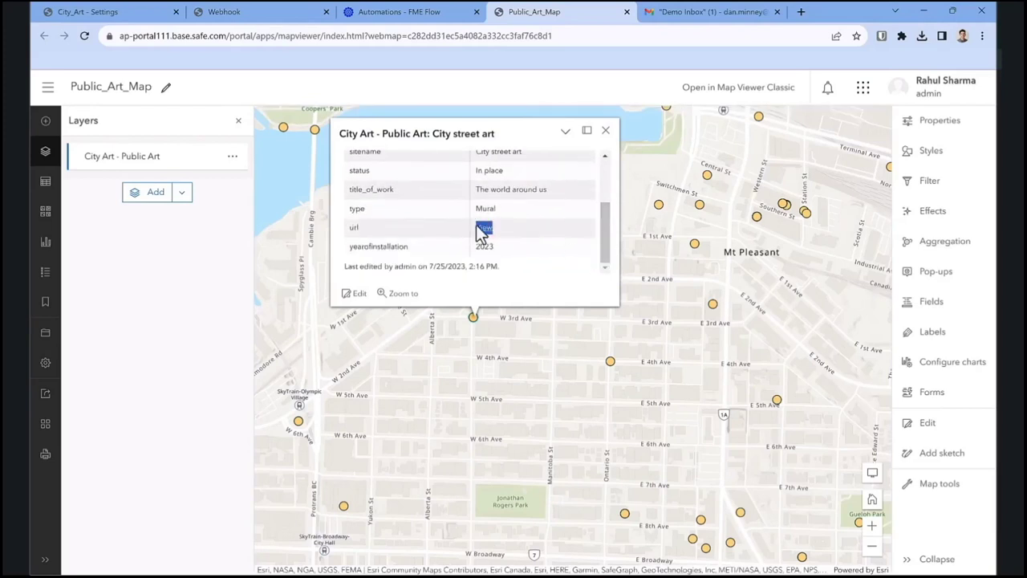
pyautogui.click(585, 225)
pyautogui.moveTo(606, 235); pyautogui.dragTo(607, 138)
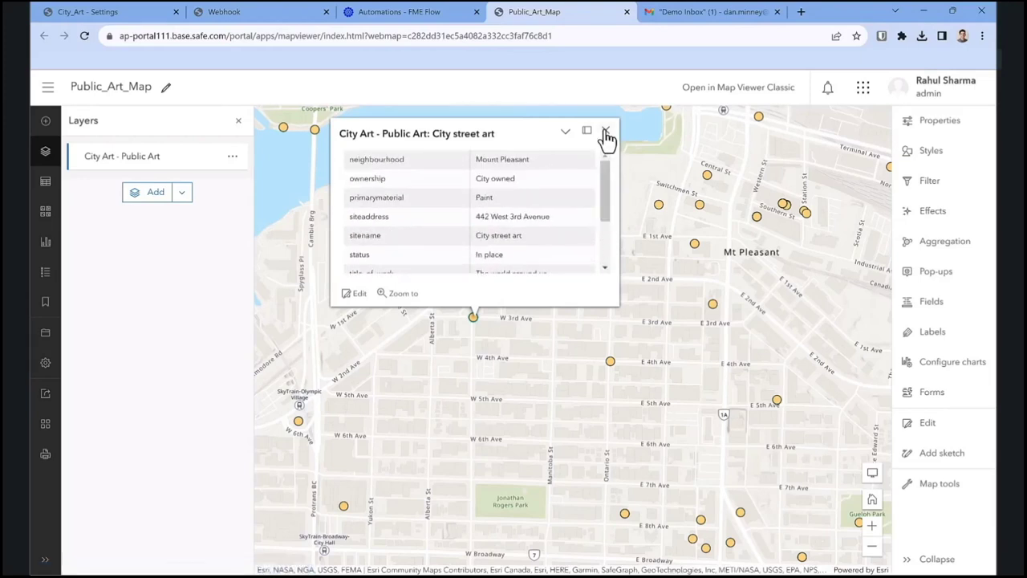
pyautogui.click(606, 132)
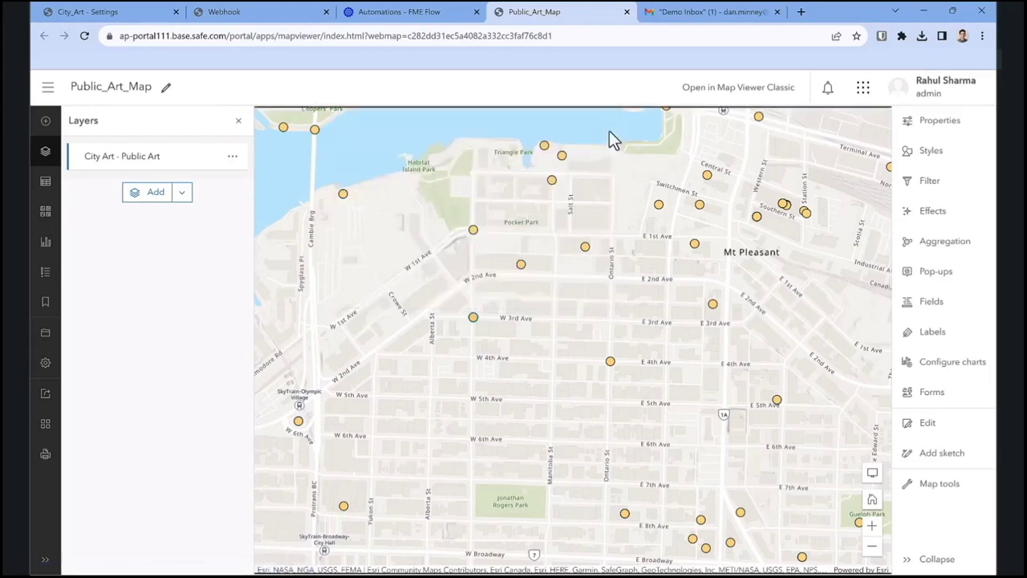
# - Switch to the Gmail demo inbox, open the newest Public Art Update Notification email and read its feature details
pyautogui.click(727, 16)
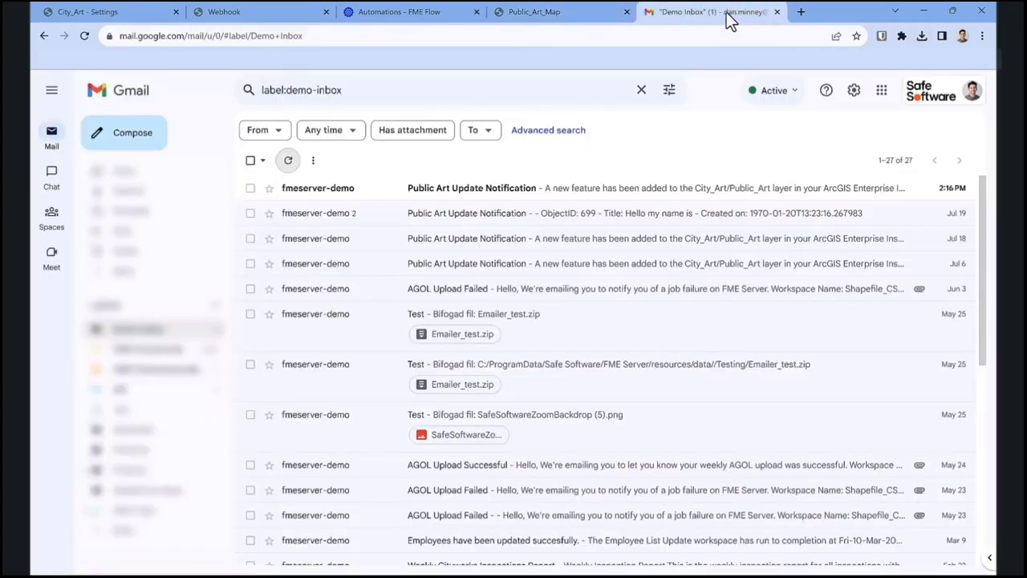
pyautogui.click(516, 196)
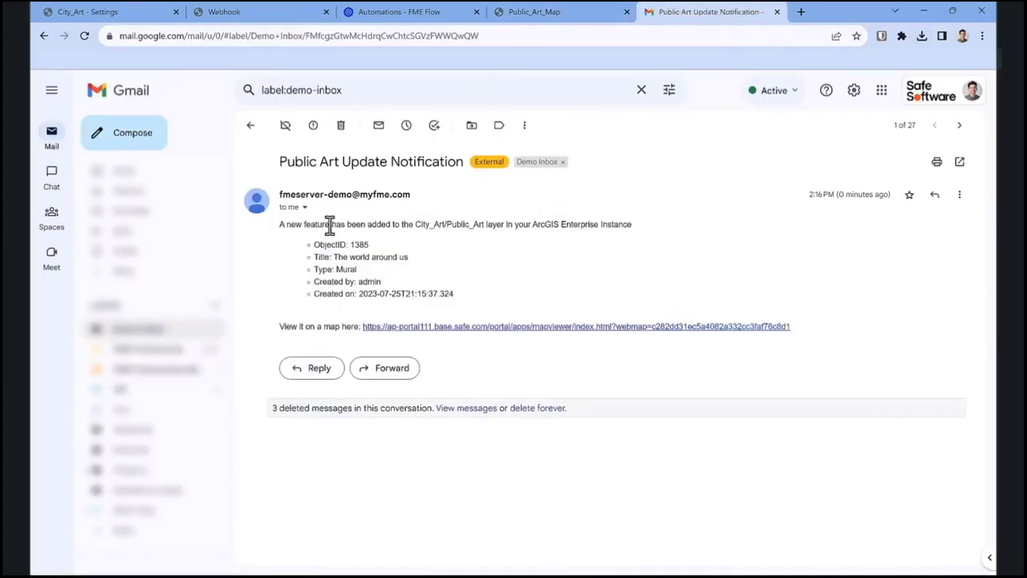
pyautogui.moveTo(332, 225); pyautogui.dragTo(629, 226)
pyautogui.click(632, 225)
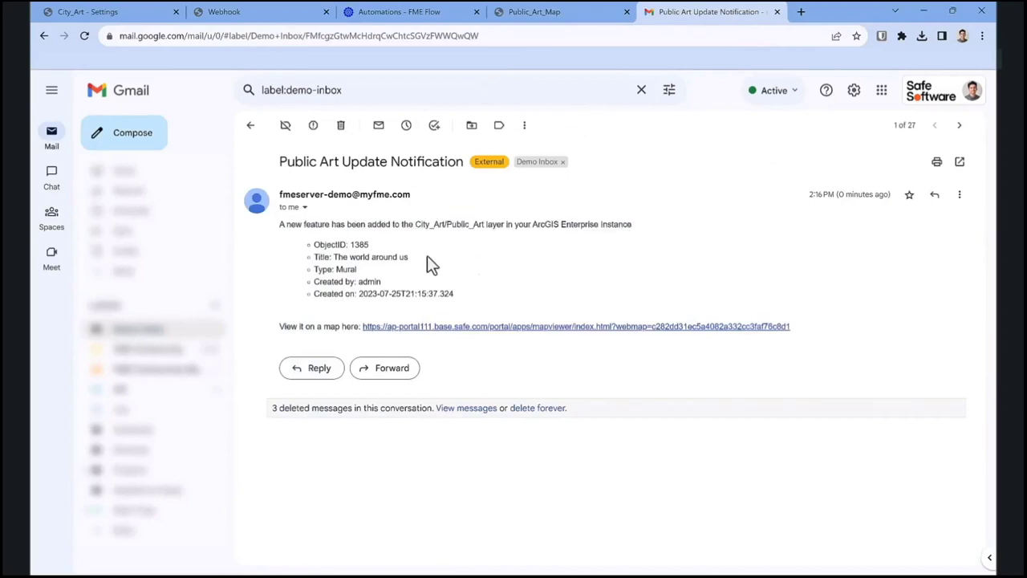
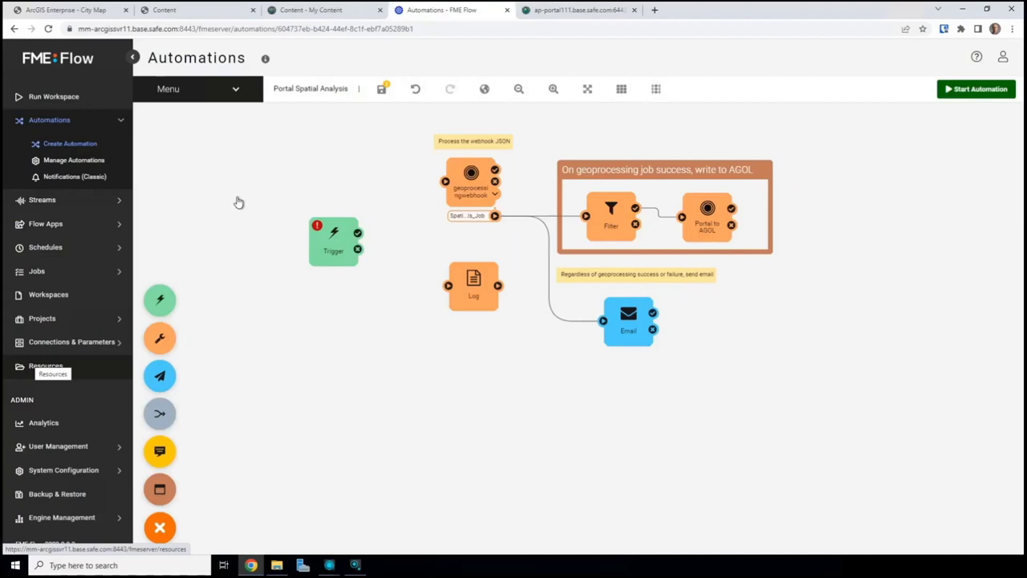
# - In FME Flow's Portal Spatial Analysis automation, set the unconfigured trigger's event to Webhook (triggered)
pyautogui.click(337, 234)
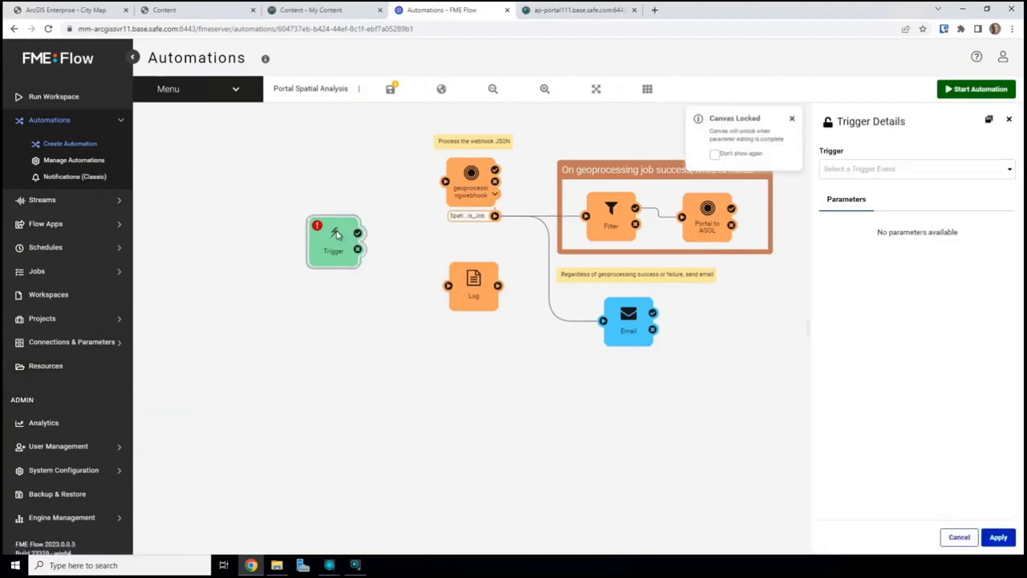
pyautogui.click(979, 170)
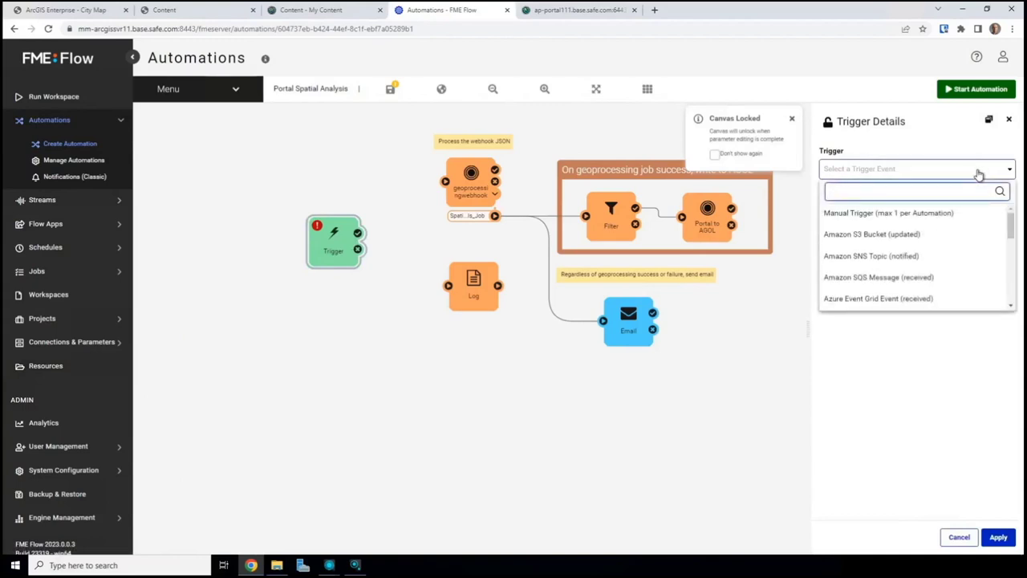
pyautogui.scroll(-2, 916, 266)
pyautogui.write('webhook')
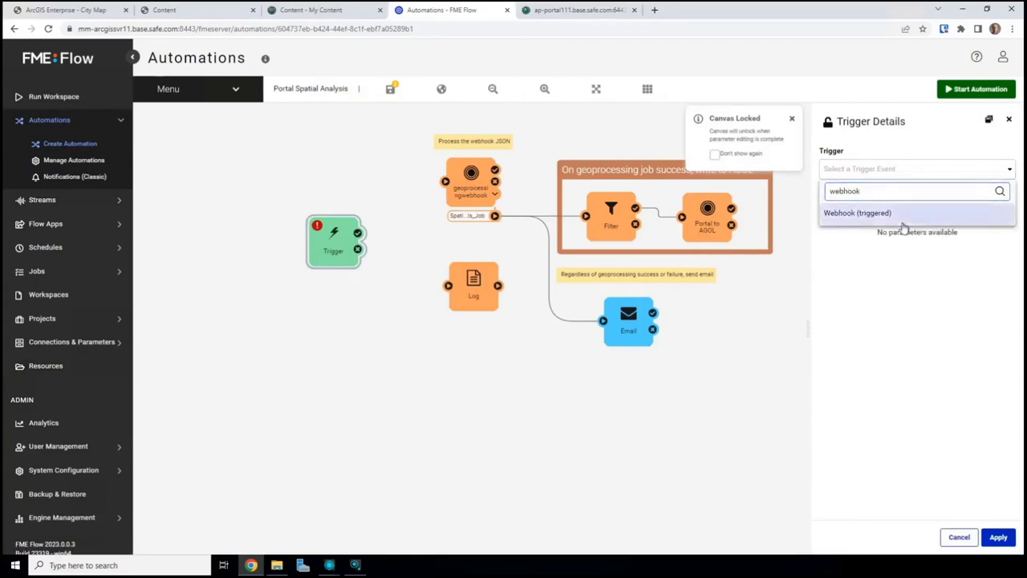
pyautogui.click(904, 215)
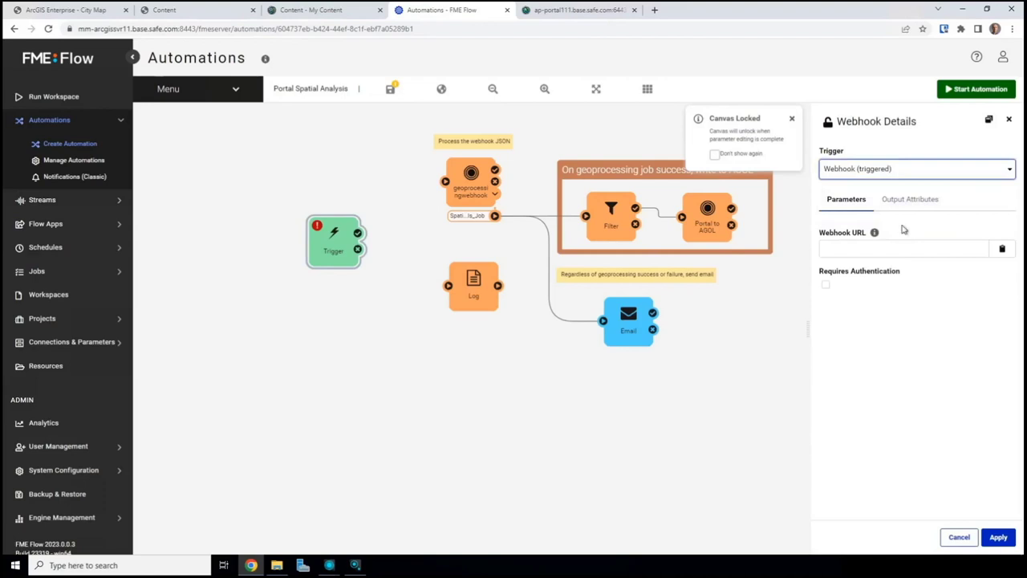
# - Enter temp as the Webhook URL, apply the webhook details and save the automation
pyautogui.click(890, 250)
pyautogui.write('temp')
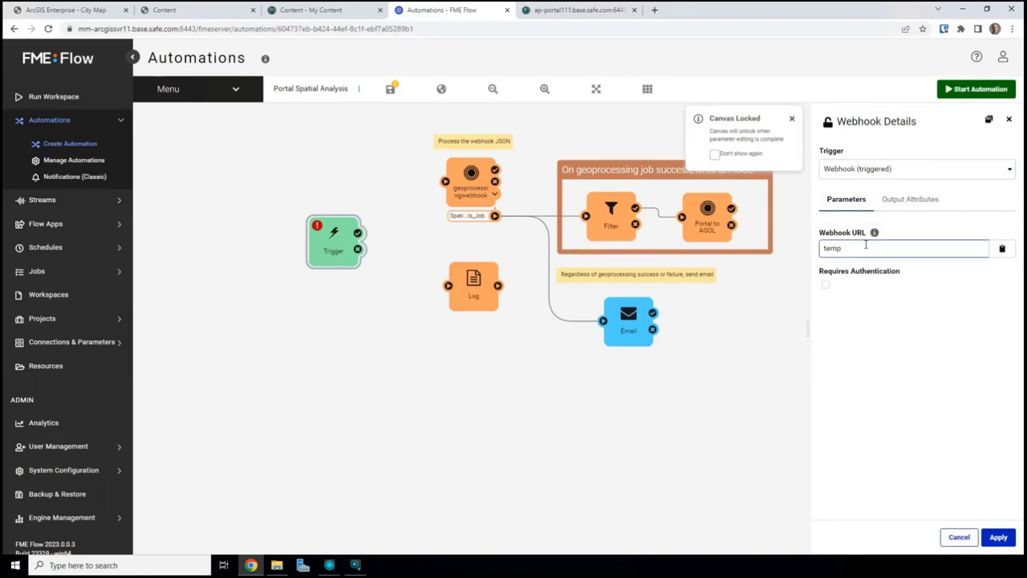
pyautogui.click(998, 537)
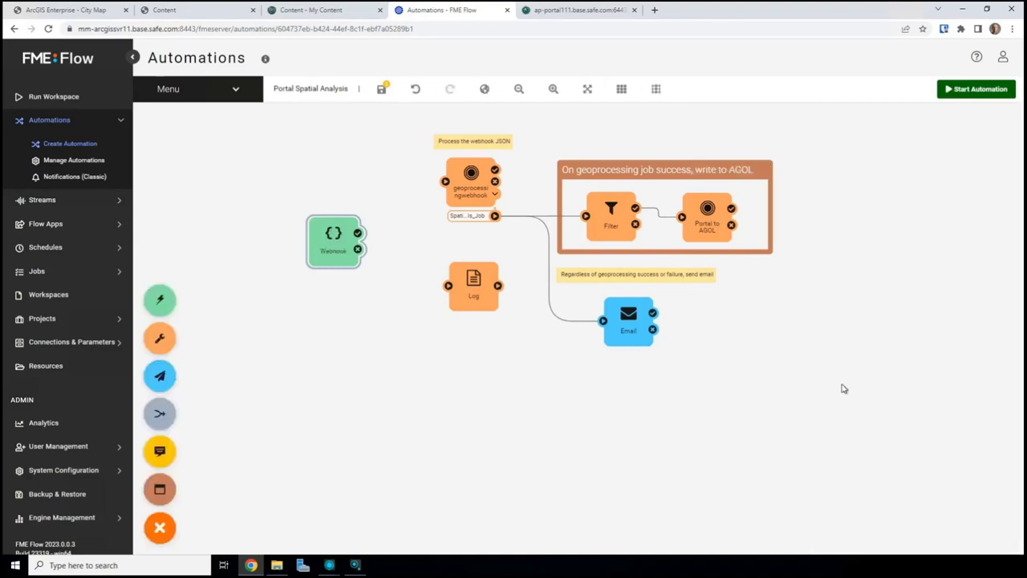
pyautogui.click(382, 92)
# - Connect the Webhook trigger's success output to the Log action
pyautogui.click(335, 244)
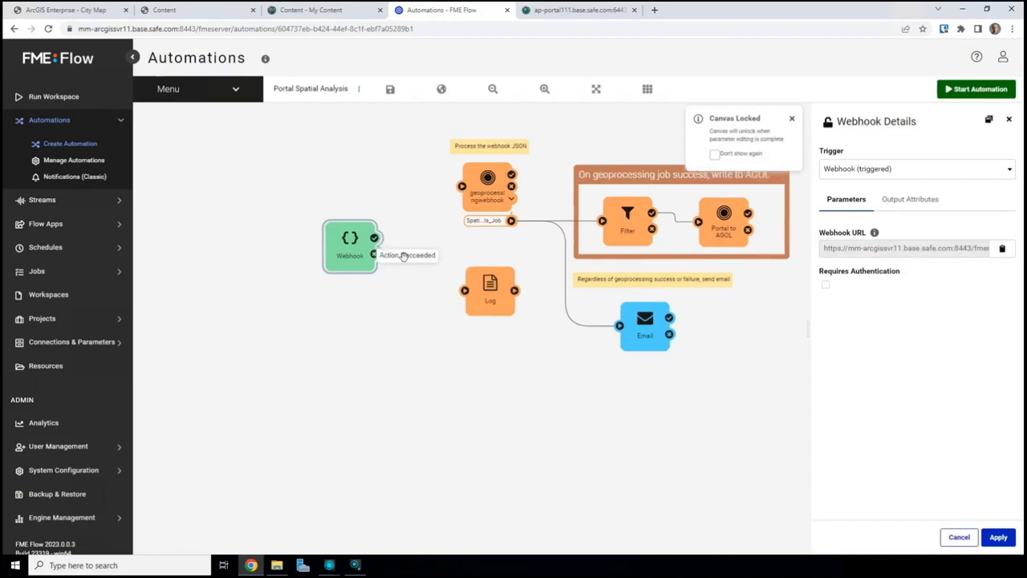
pyautogui.click(422, 386)
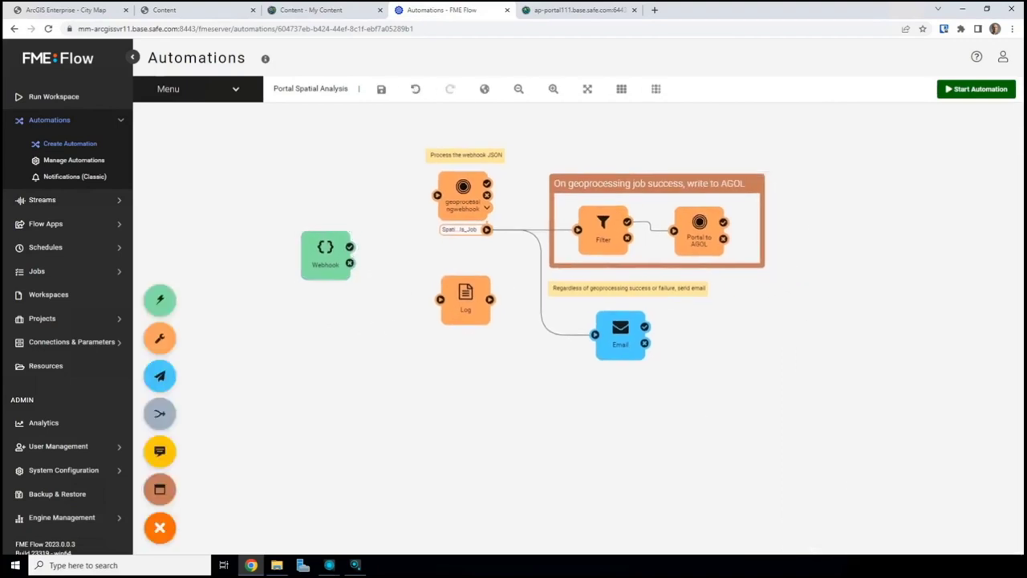
pyautogui.moveTo(350, 249); pyautogui.dragTo(440, 299)
# - Copy the generated Webhook URL from the Webhook trigger and close its details without changes
pyautogui.click(335, 255)
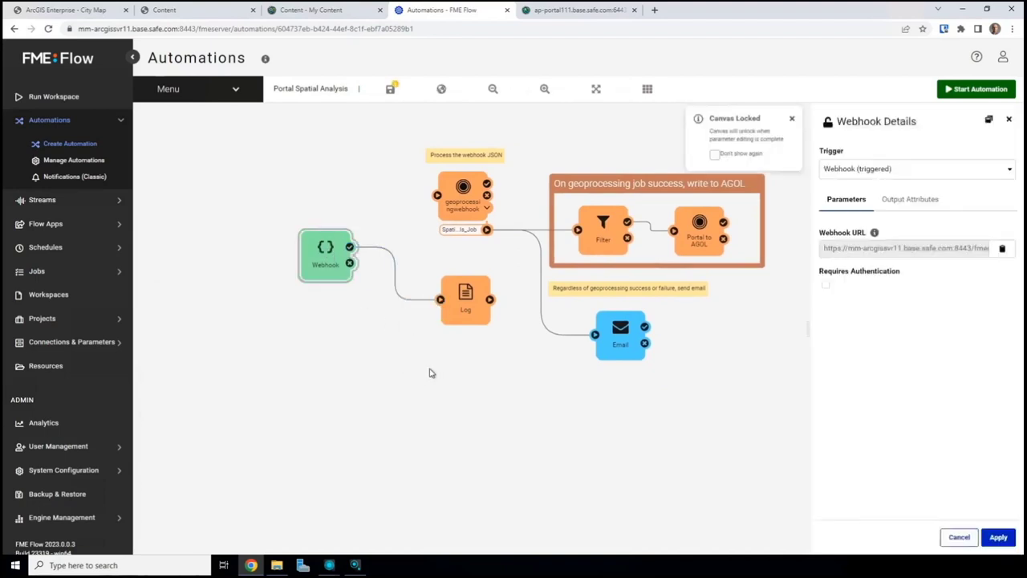
pyautogui.click(1003, 249)
pyautogui.click(957, 537)
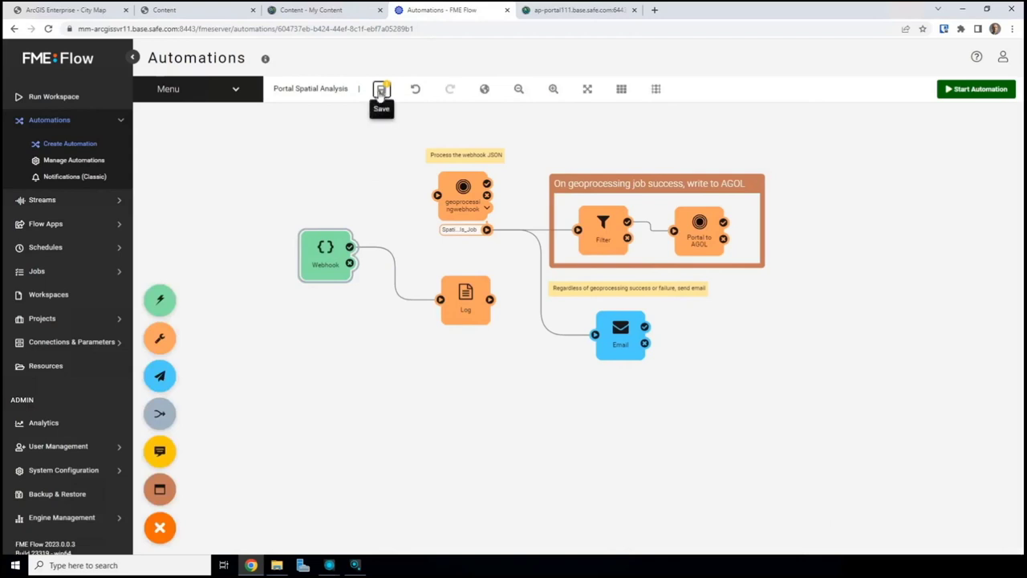
# - Save and start the Portal Spatial Analysis automation, and switch to the ArcGIS Server Administrator Directory login page
pyautogui.click(382, 90)
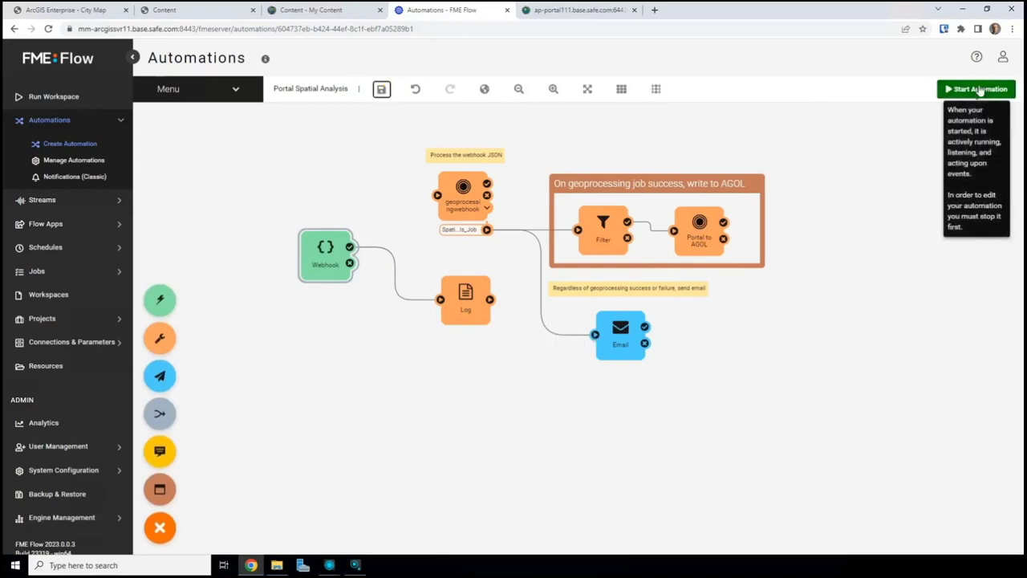
pyautogui.click(974, 89)
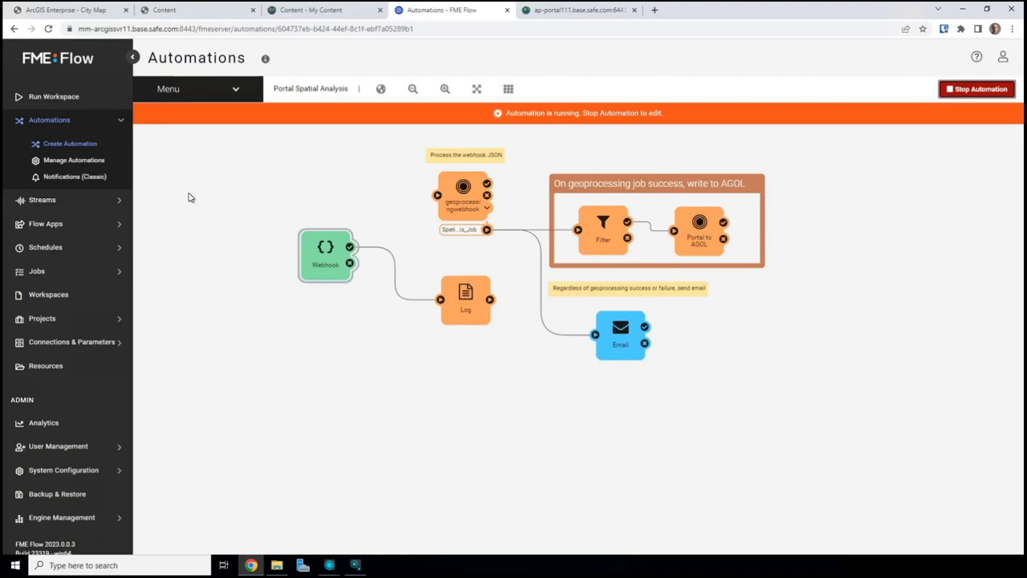
pyautogui.click(579, 10)
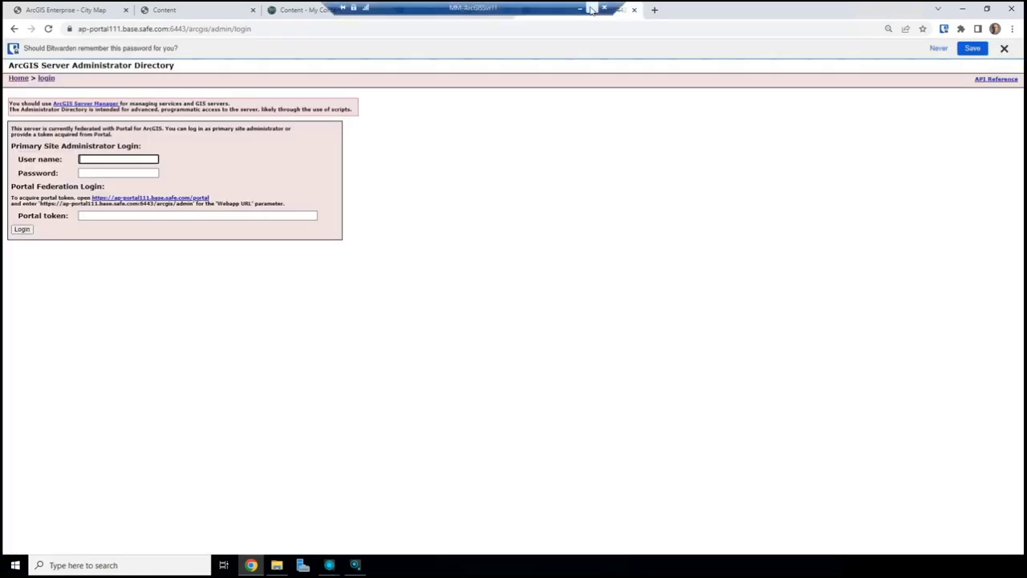
# - Sign in to the ArcGIS Server Administrator Directory as primary site administrator with user name admin and the account password
pyautogui.click(472, 187)
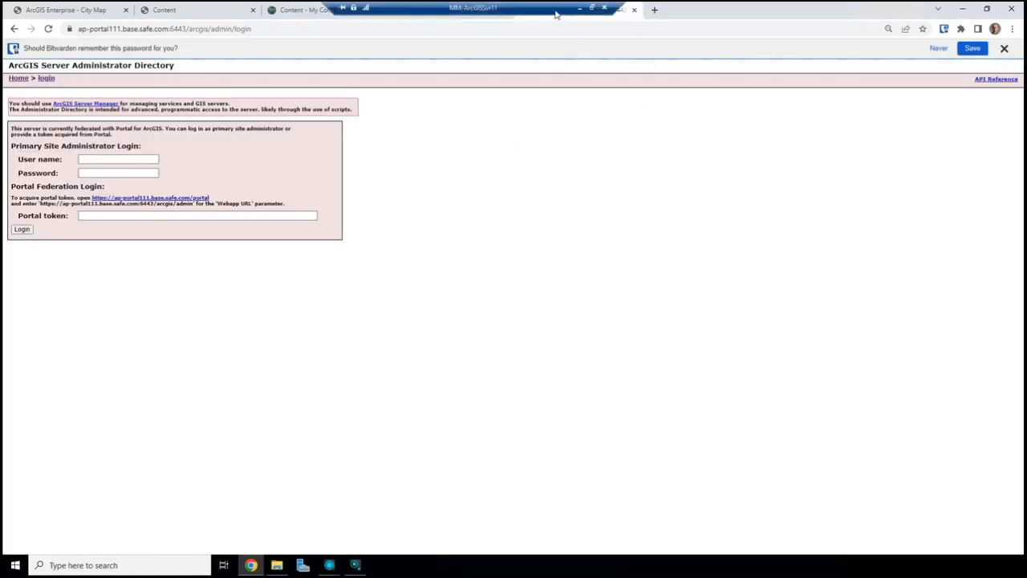
pyautogui.moveTo(558, 7); pyautogui.dragTo(865, 6)
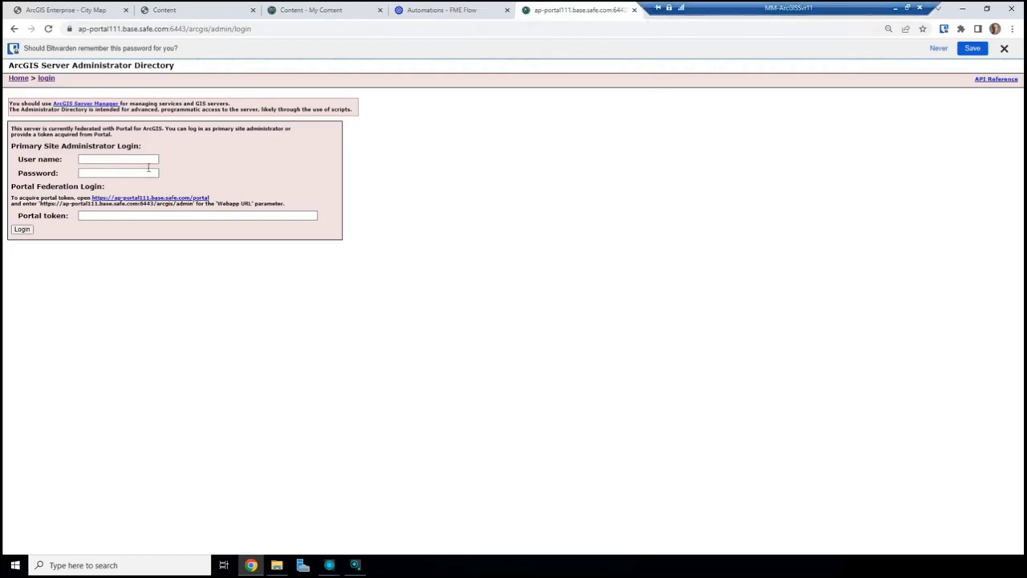
pyautogui.click(142, 161)
pyautogui.click(142, 160)
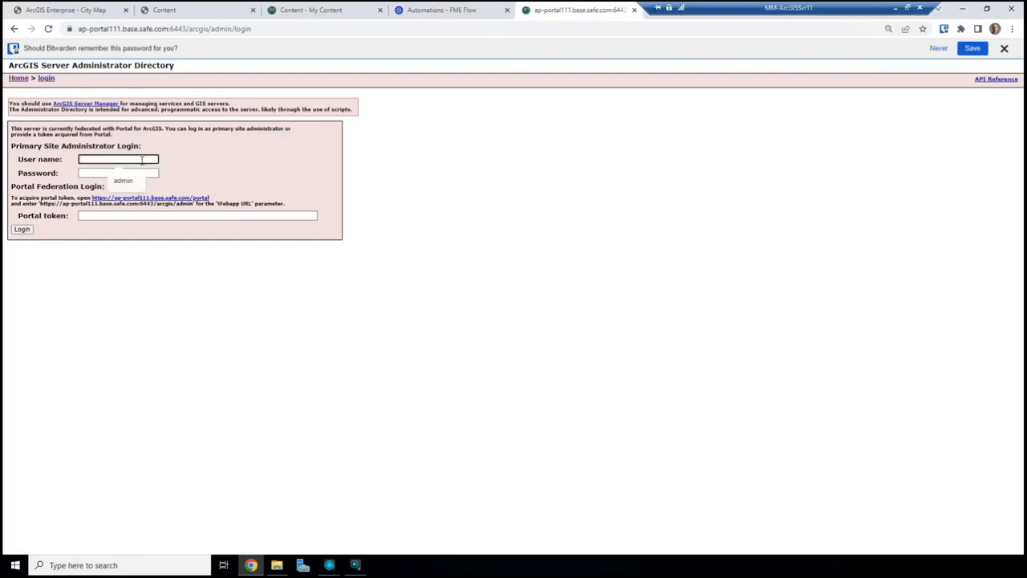
pyautogui.click(123, 179)
pyautogui.press('Return')
# - Open the SpatialAnalysisTools geoprocessing service in the server's System services folder
pyautogui.click(113, 164)
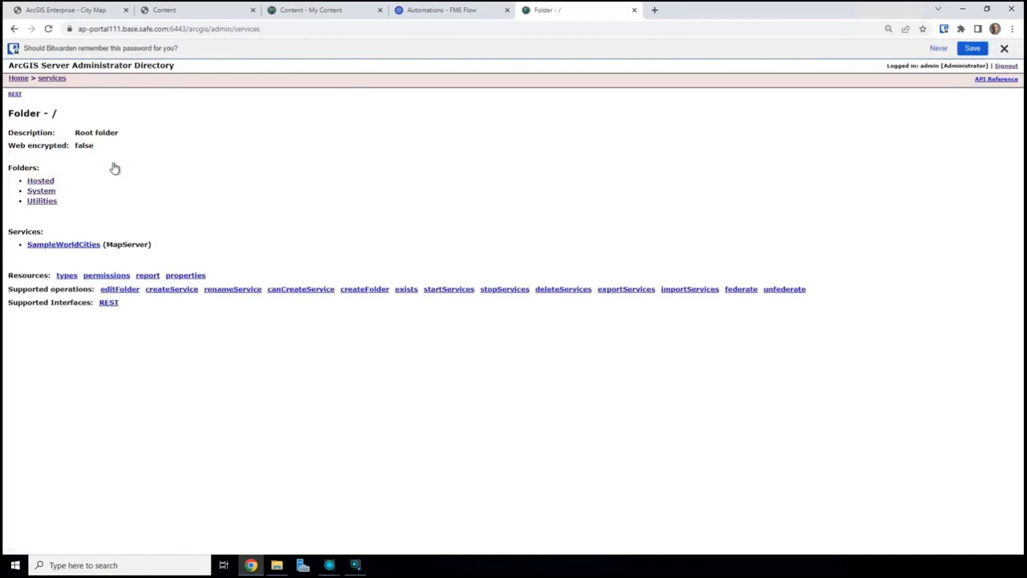
pyautogui.click(40, 181)
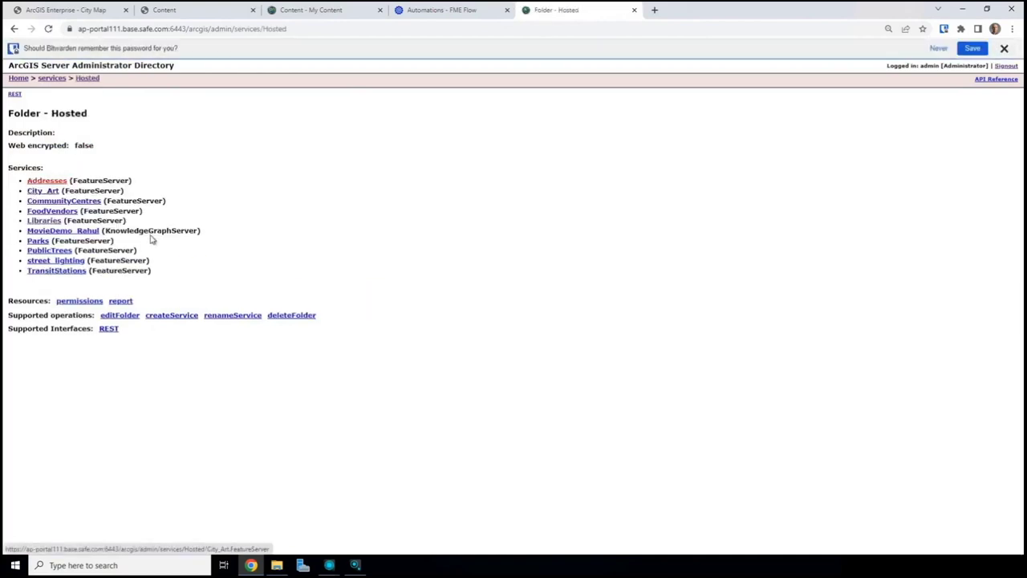
pyautogui.click(13, 28)
pyautogui.click(44, 190)
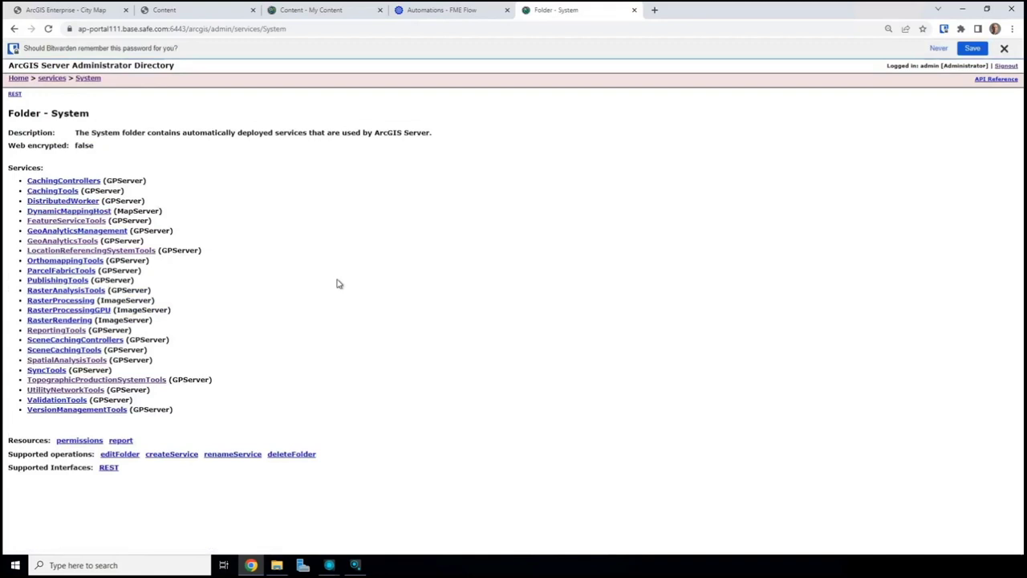
pyautogui.click(79, 361)
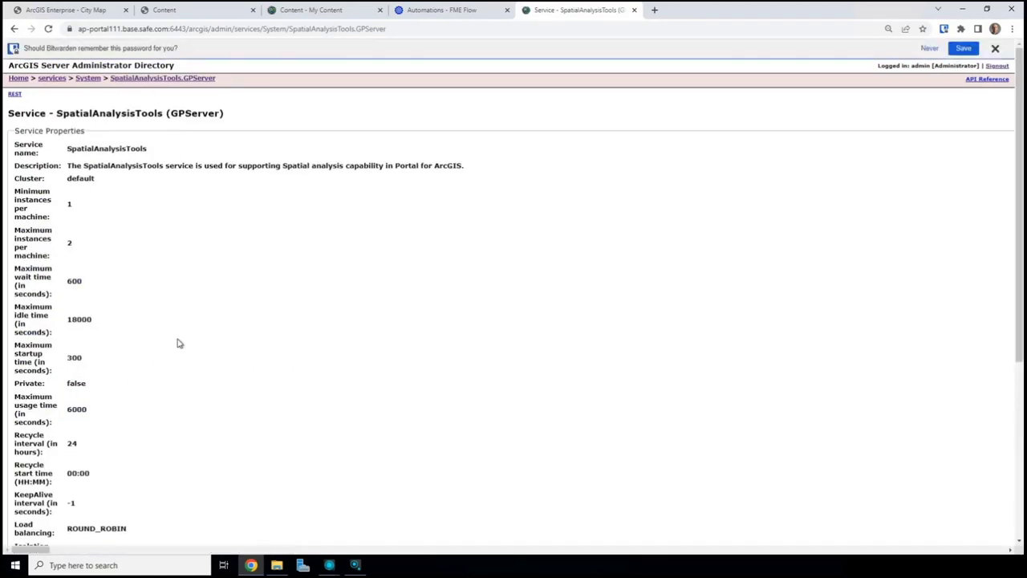
# - Begin a new webhook for the SpatialAnalysisTools service and name it FME Flow Spatial Analysis Webhook
pyautogui.scroll(-4, 179, 343)
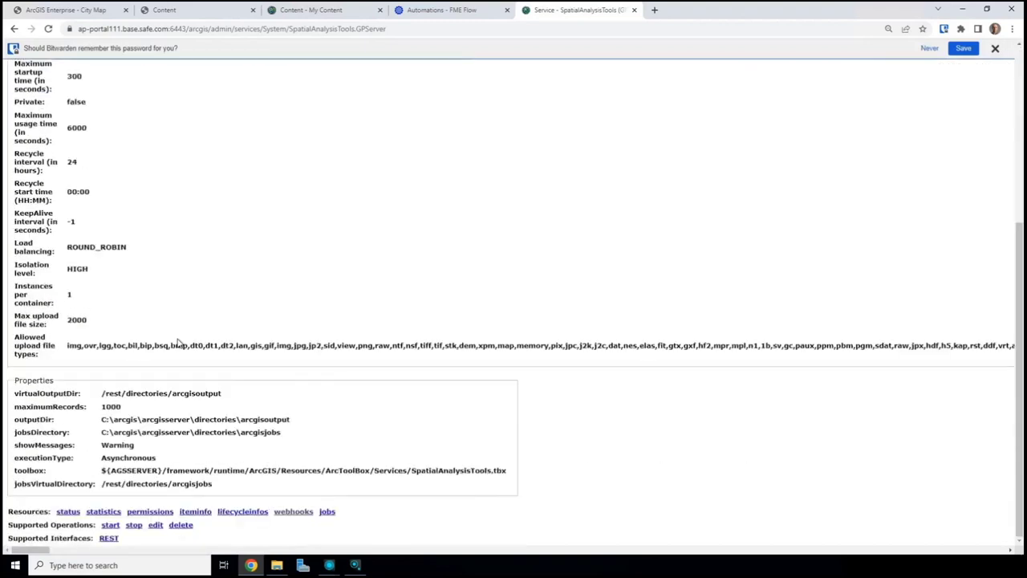
pyautogui.click(294, 512)
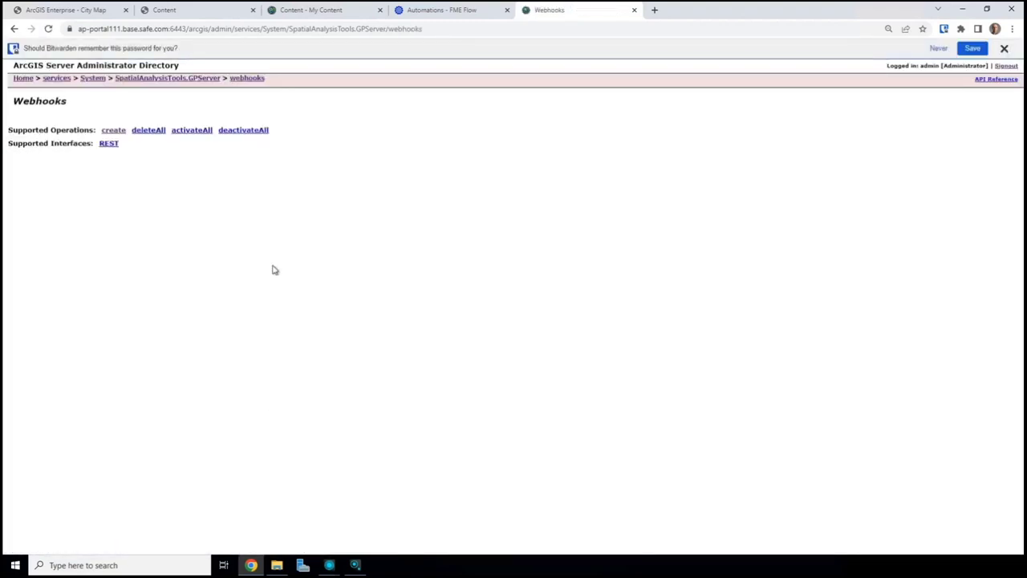
pyautogui.click(113, 130)
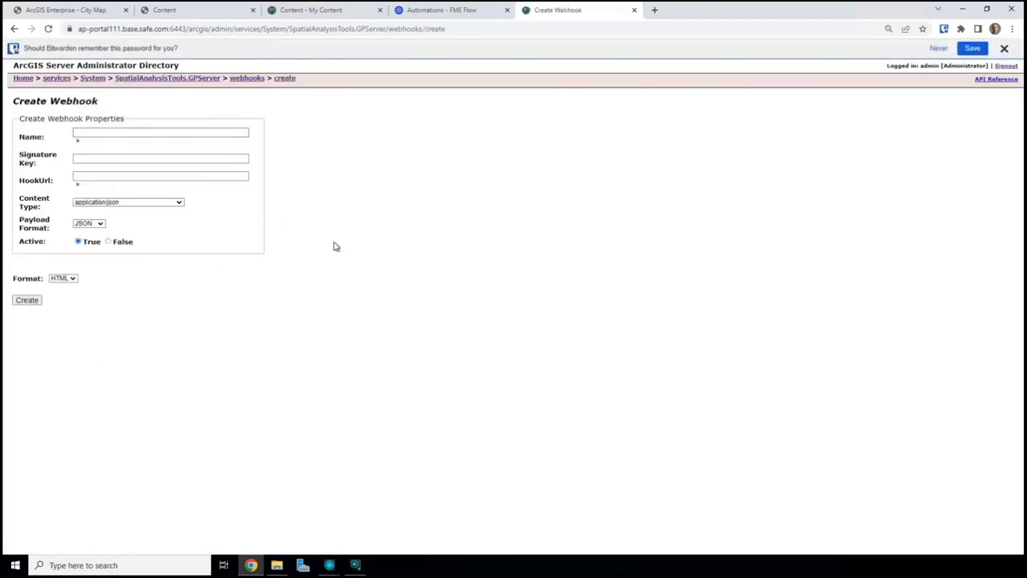
pyautogui.click(183, 132)
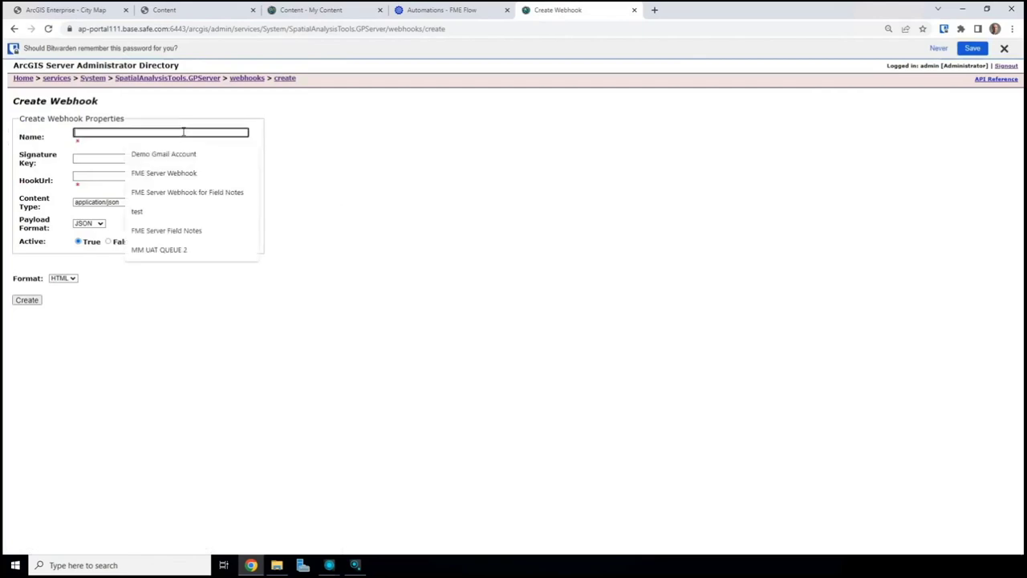
pyautogui.write('FME Flow')
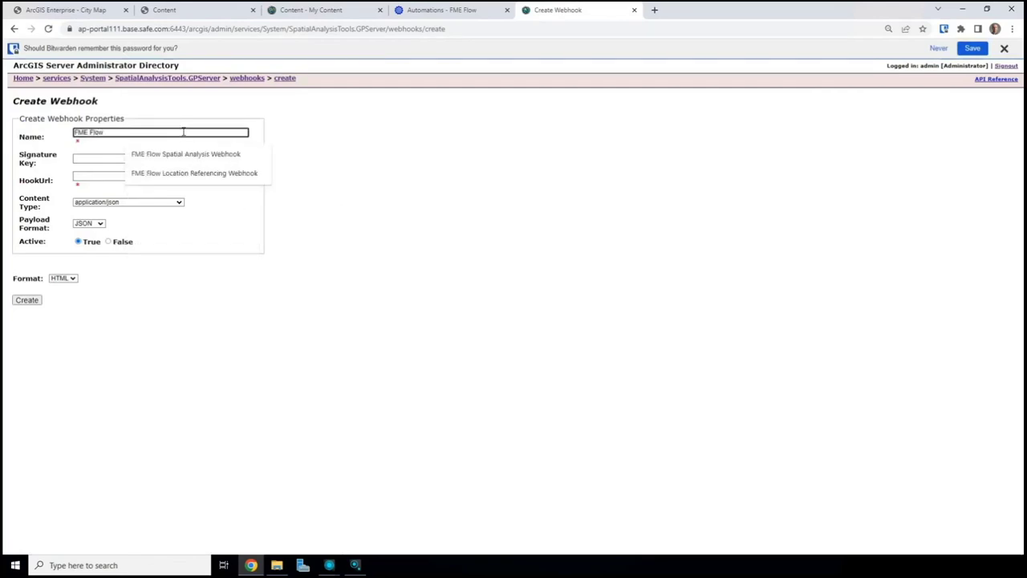
pyautogui.write(' Spa')
pyautogui.click(195, 155)
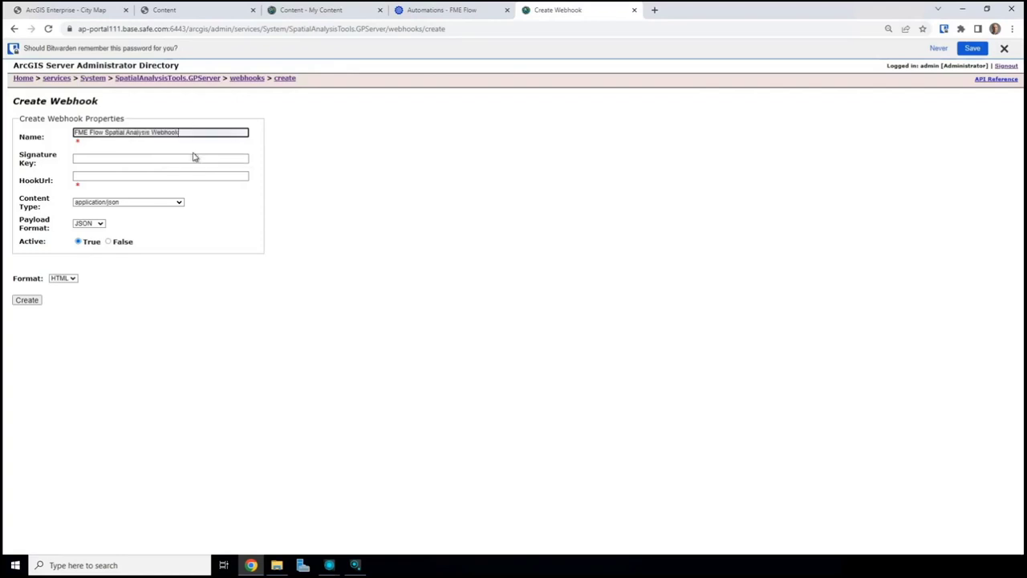
# - Paste the copied FME Flow webhook URL as the HookUrl and set the payload format to PJSON
pyautogui.click(135, 177)
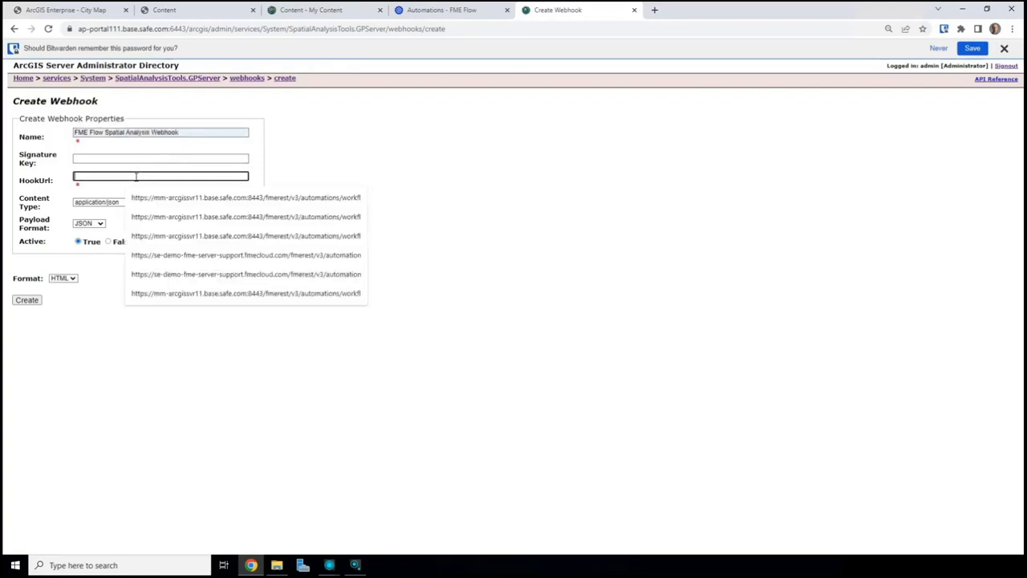
pyautogui.hotkey('ctrl', 'v')
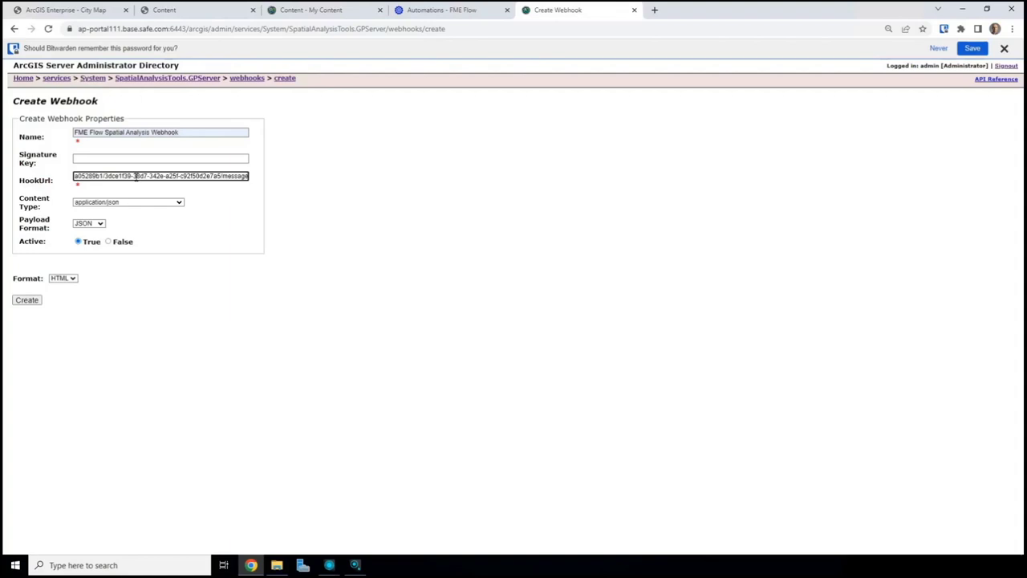
pyautogui.click(98, 225)
pyautogui.click(85, 239)
# - Set the response format to JSON, create the webhook and check the status in the response
pyautogui.click(71, 279)
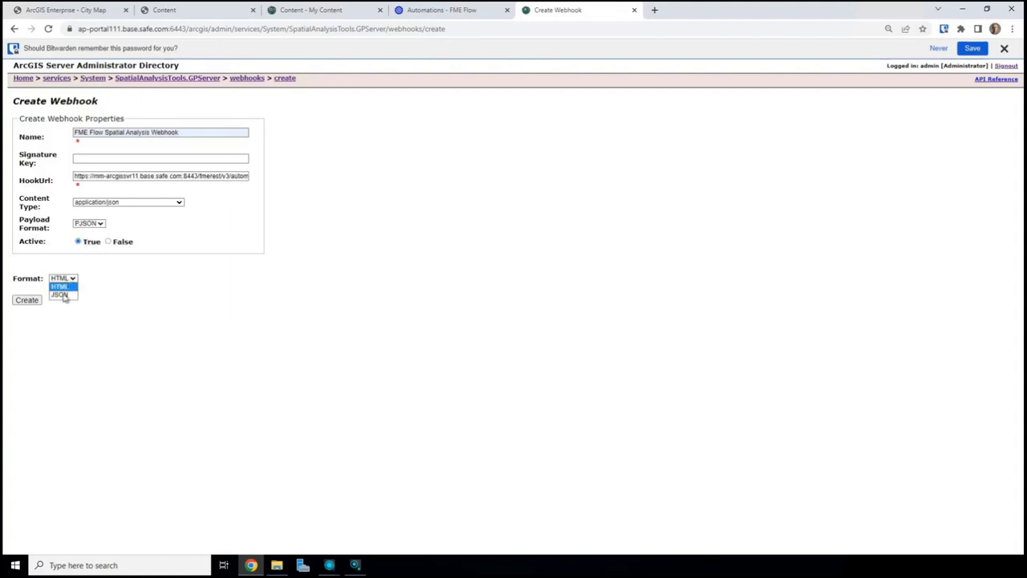
pyautogui.click(60, 295)
pyautogui.click(27, 300)
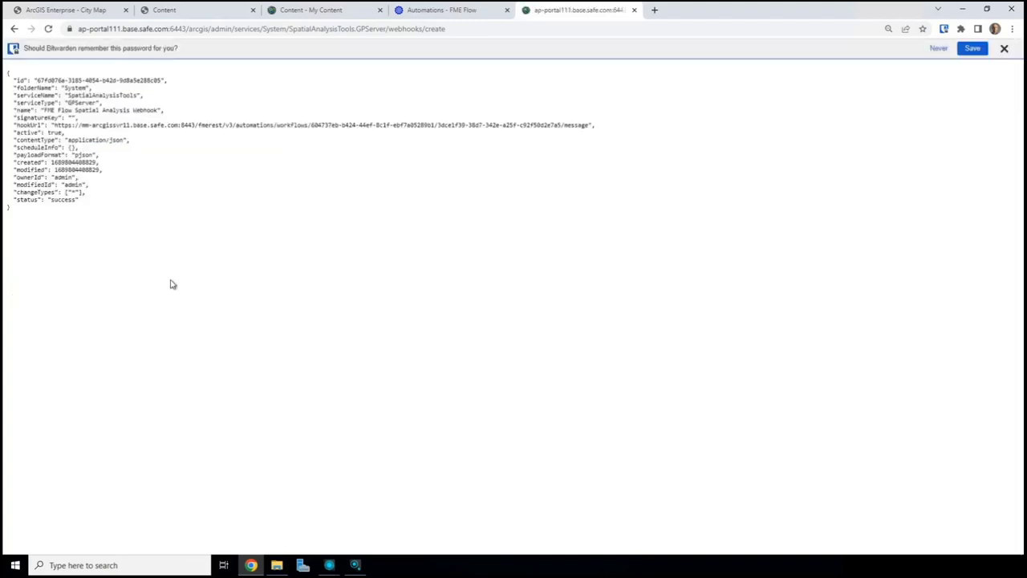
pyautogui.moveTo(16, 199); pyautogui.dragTo(76, 199)
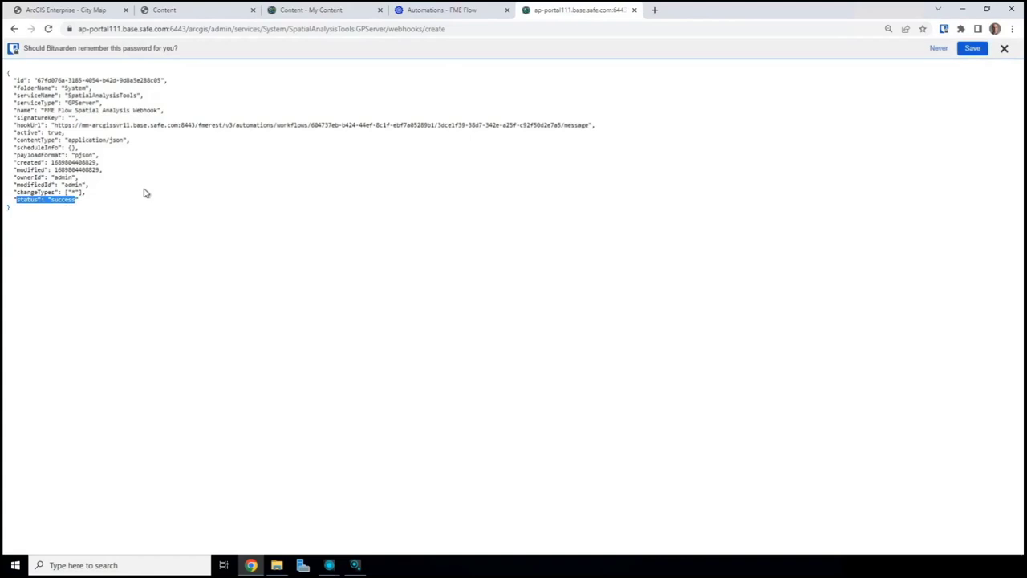
pyautogui.click(145, 193)
# - Open the Portal Spatial Analysis automation's log in FME Flow and examine the latest webhook message
pyautogui.click(440, 11)
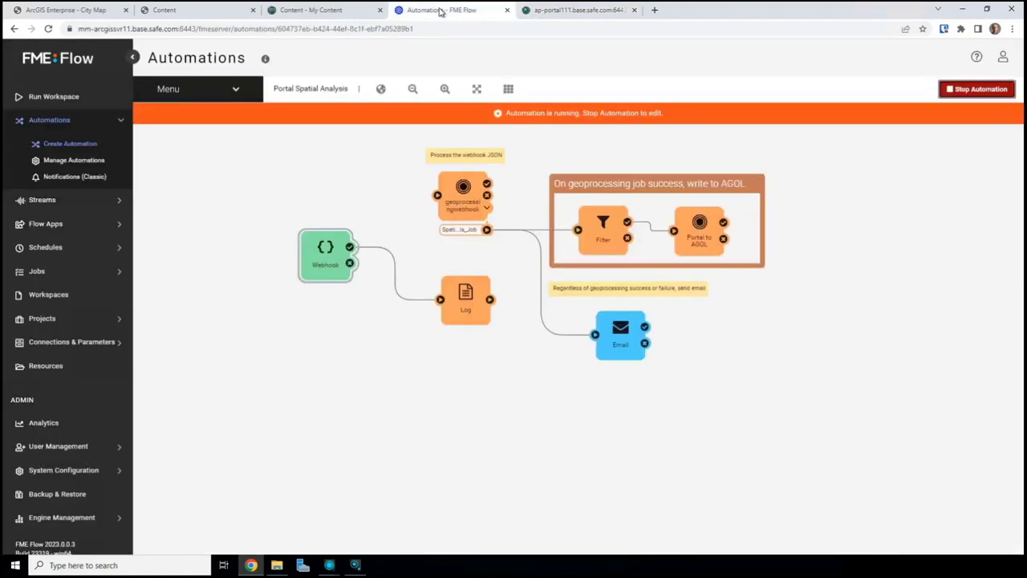
pyautogui.click(236, 89)
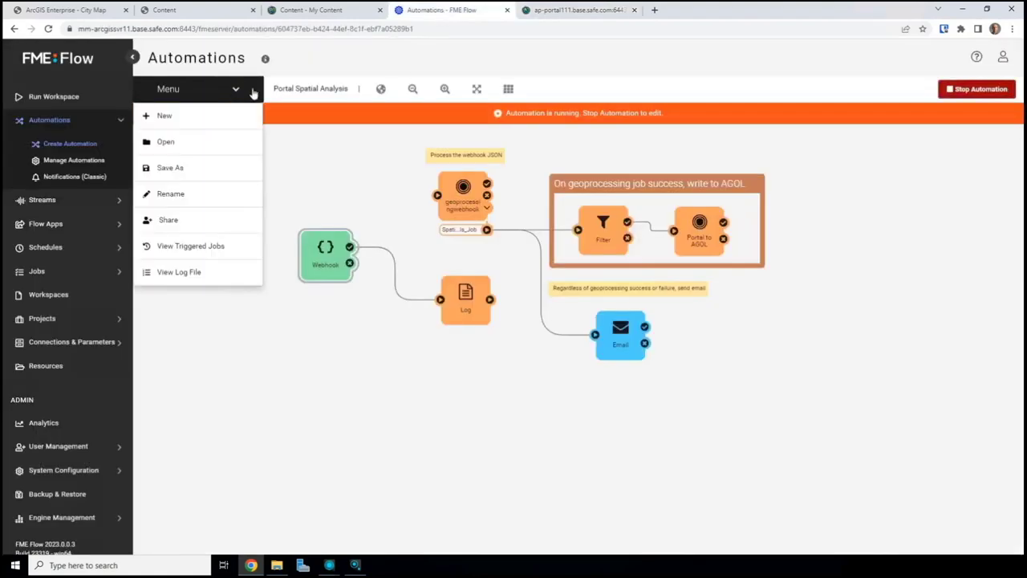
pyautogui.click(193, 273)
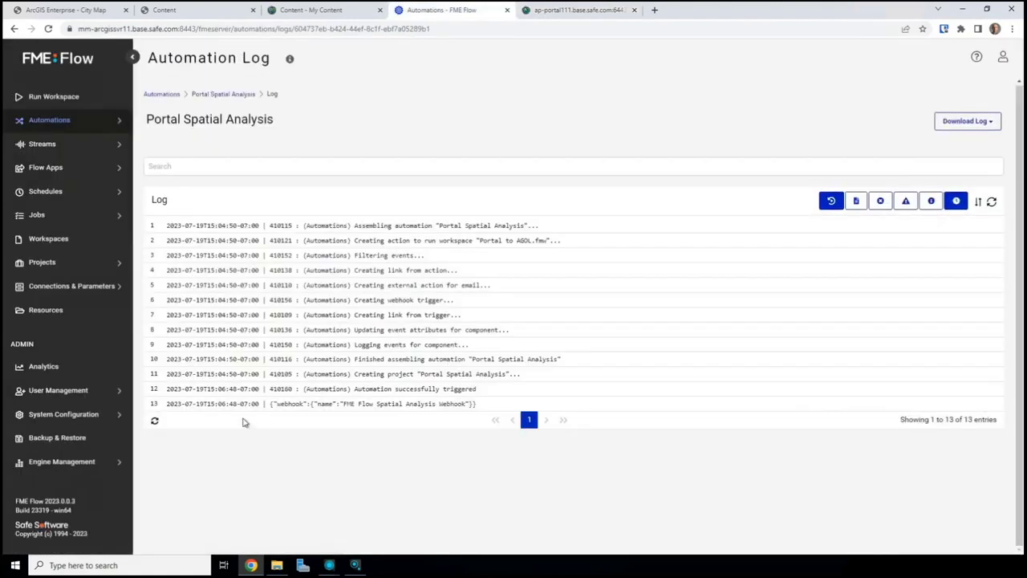
pyautogui.moveTo(480, 407); pyautogui.dragTo(261, 411)
pyautogui.click(291, 477)
# - Switch to City Map in ArcGIS Enterprise and open the Create Buffers analysis for the TransitStations layer
pyautogui.click(83, 11)
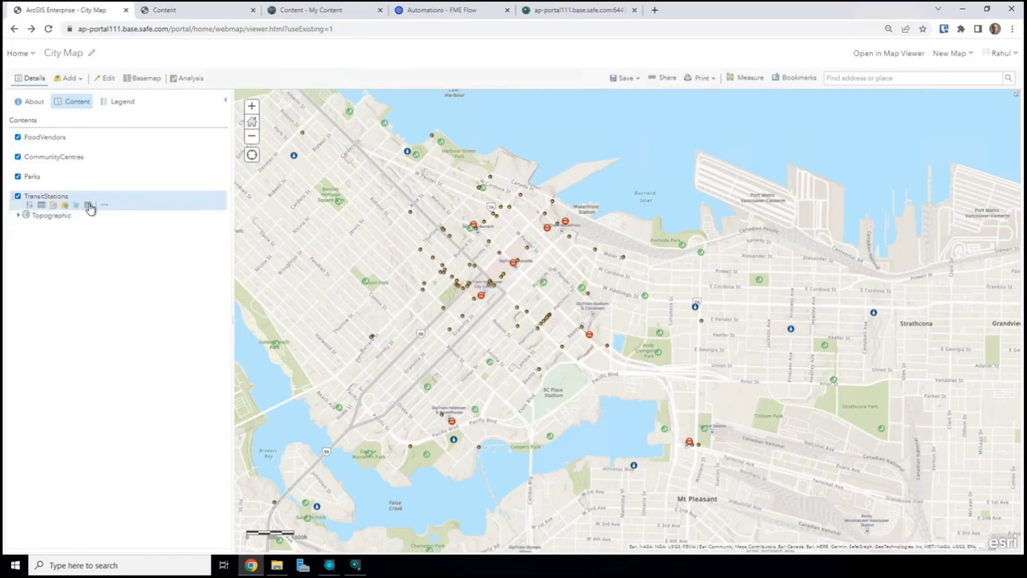
pyautogui.click(90, 206)
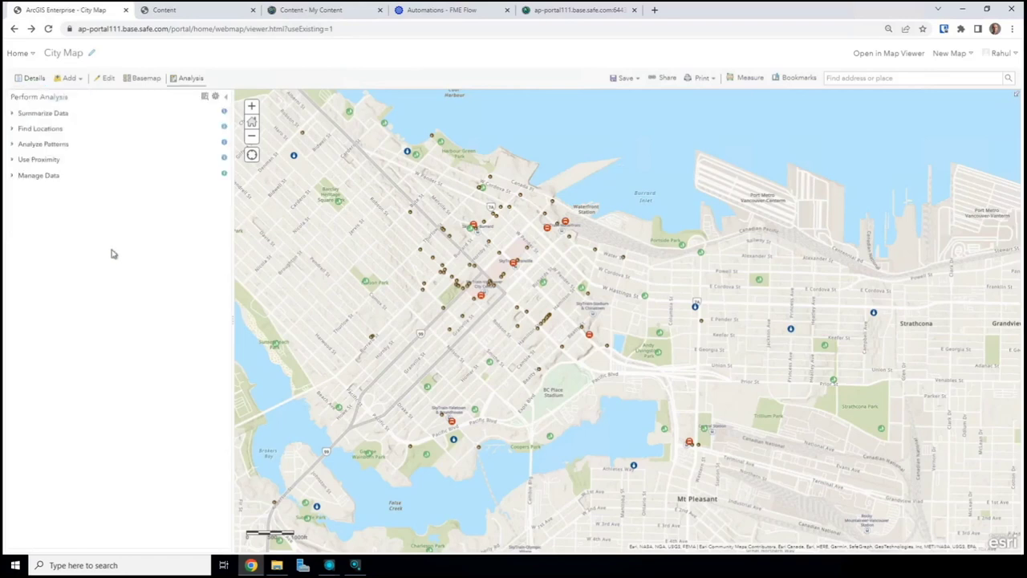
pyautogui.click(46, 129)
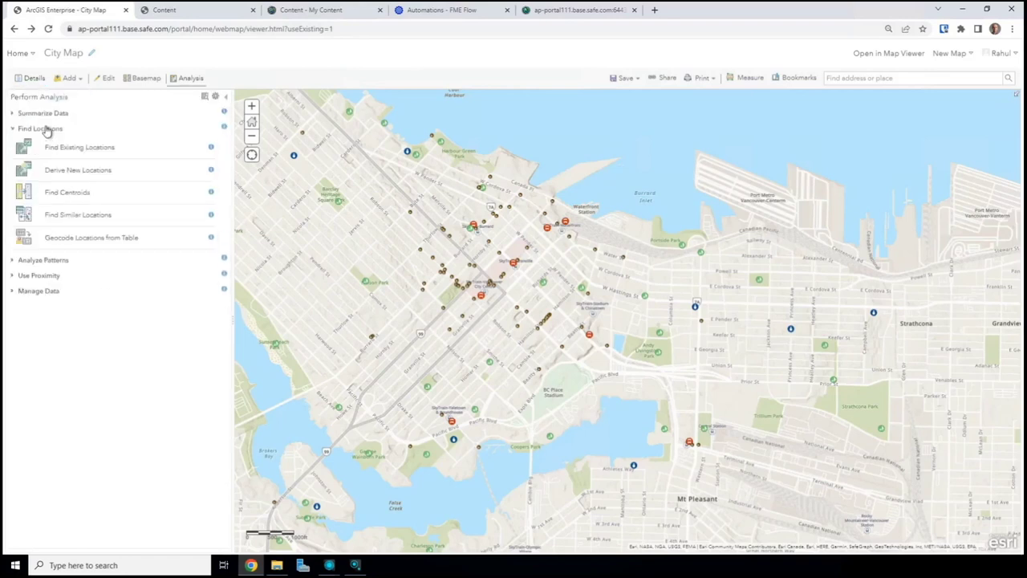
pyautogui.click(46, 129)
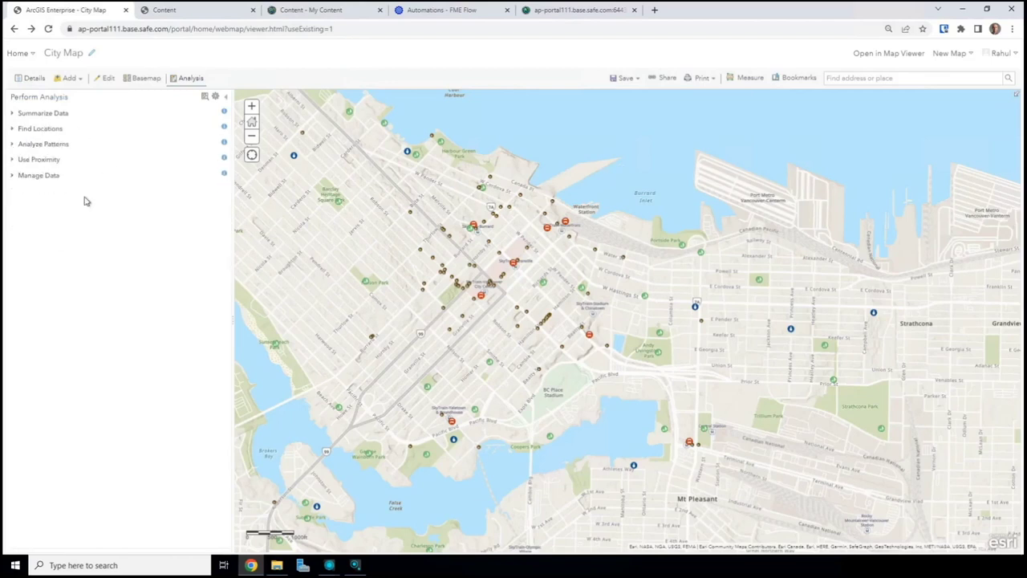
pyautogui.click(50, 160)
pyautogui.click(127, 185)
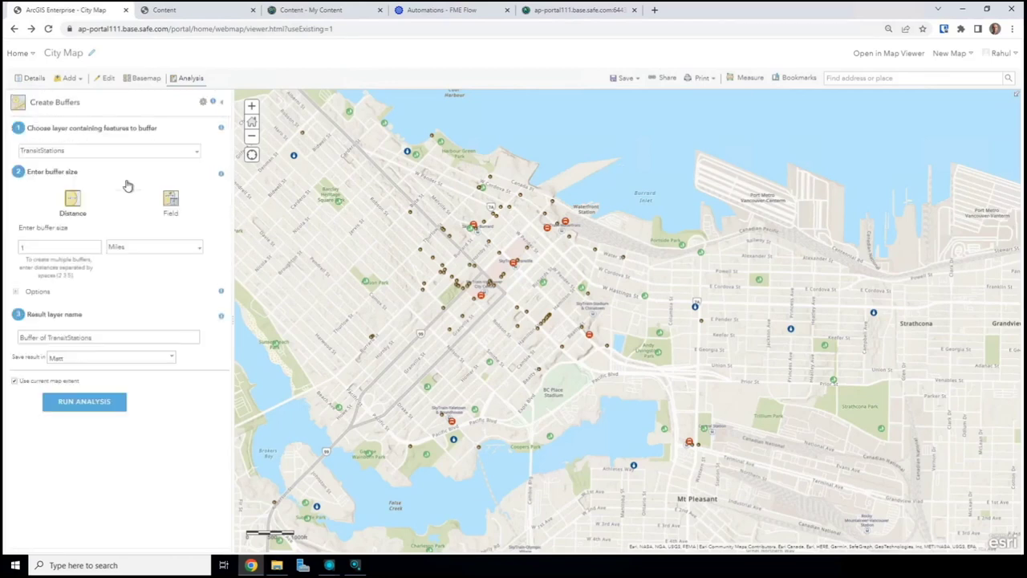
# - Set the buffer size to 0.5 Kilometers and run the analysis on TransitStations
pyautogui.click(124, 250)
pyautogui.click(137, 224)
pyautogui.moveTo(59, 249); pyautogui.dragTo(22, 248)
pyautogui.write('0.5')
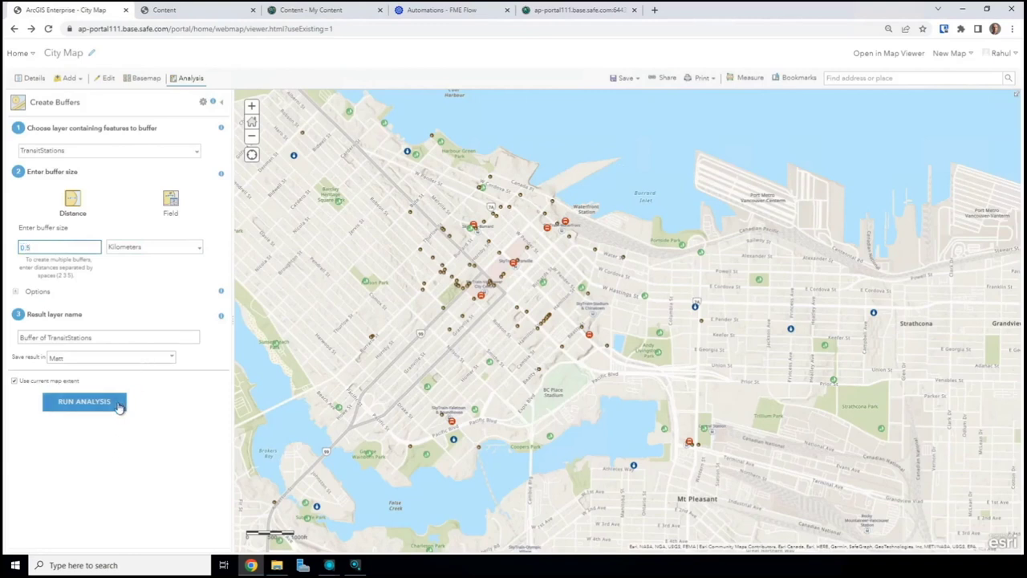
pyautogui.click(117, 403)
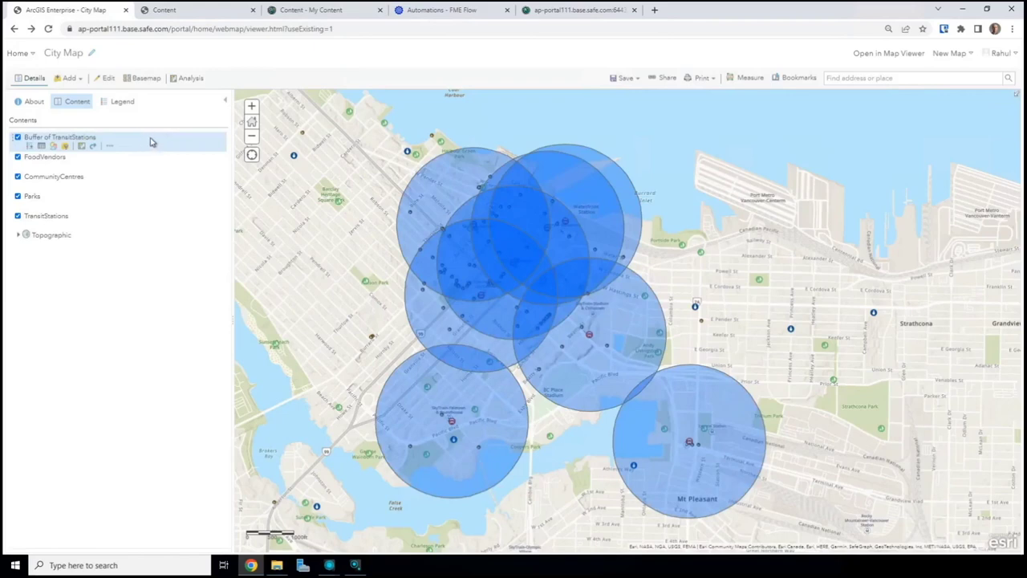
# - Return to the automation log in FME Flow, refresh it and examine the newest webhook payload from the buffer job
pyautogui.click(441, 11)
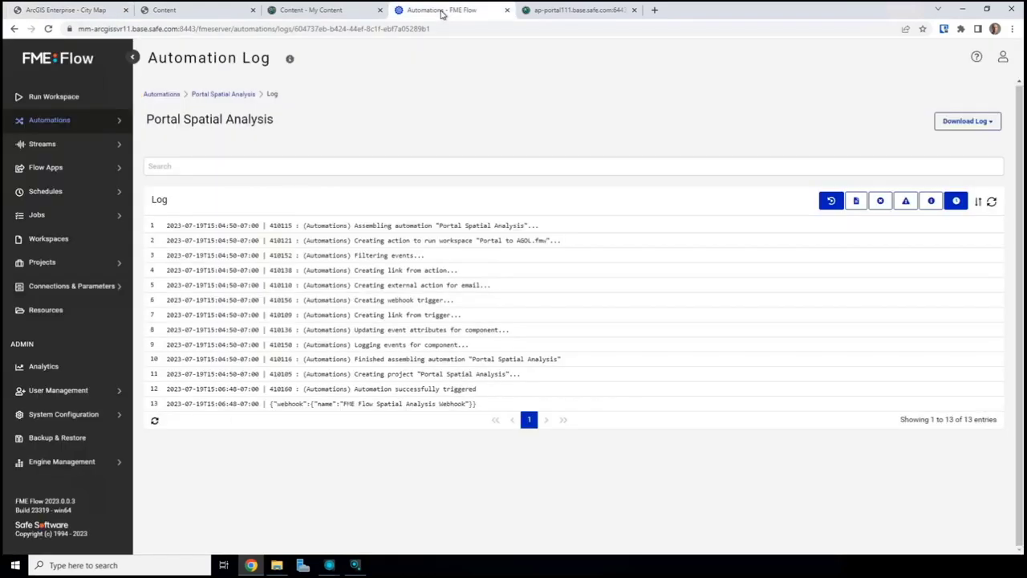
pyautogui.click(992, 202)
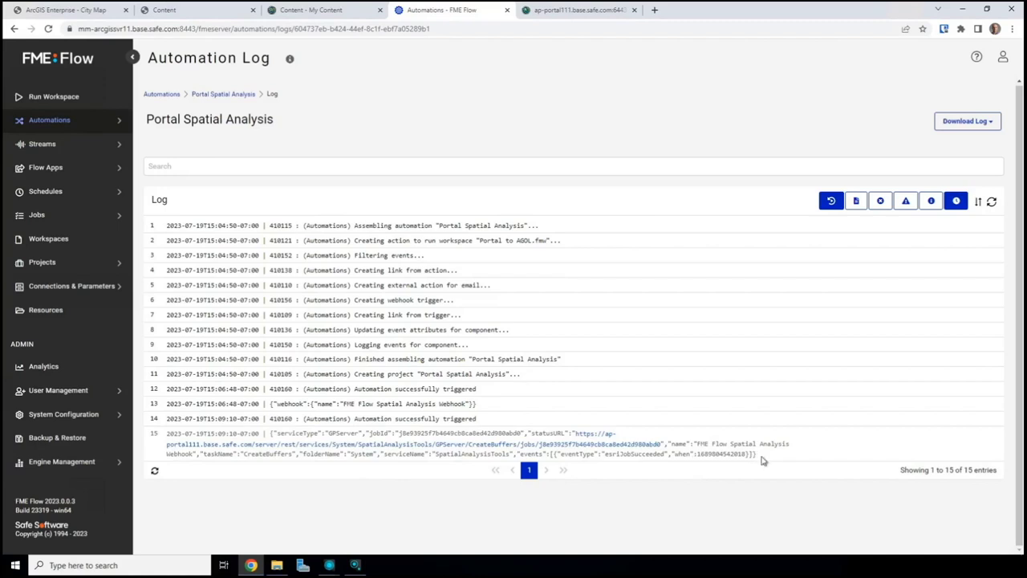
pyautogui.moveTo(765, 461); pyautogui.dragTo(270, 434)
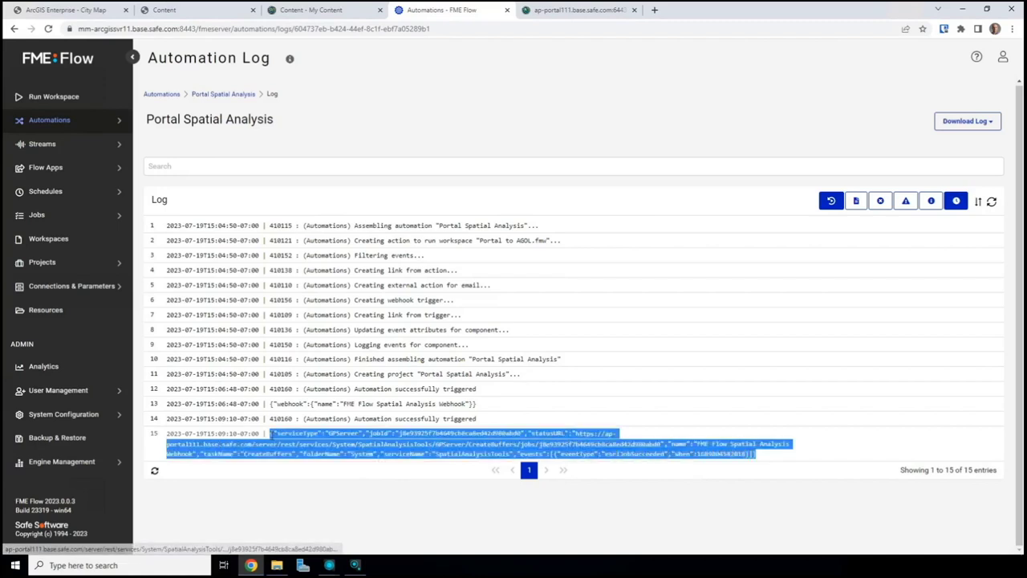
pyautogui.click(315, 494)
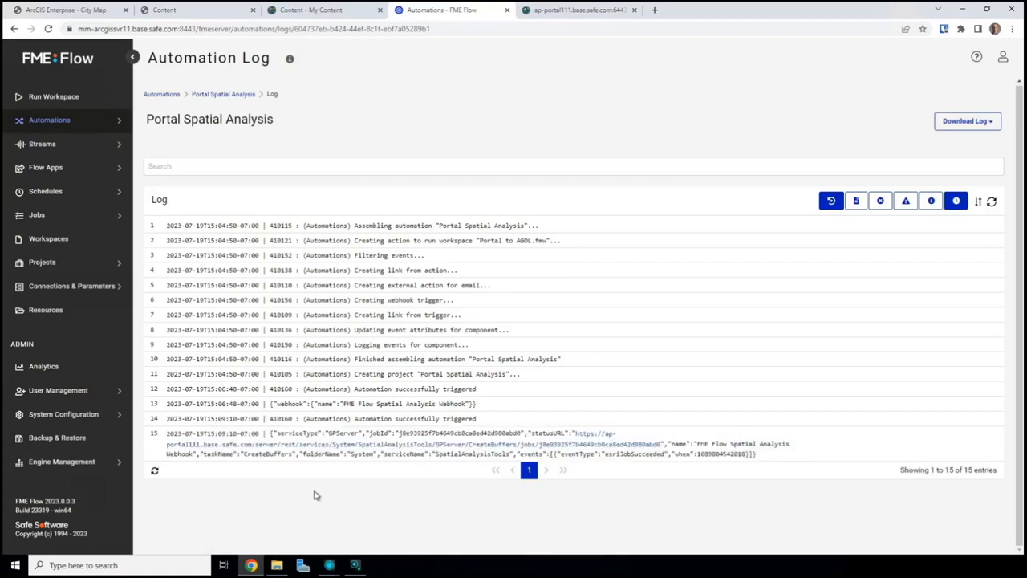
# - Return to the Portal Spatial Analysis automation, view the Log action's details and stop the automation
pyautogui.click(236, 95)
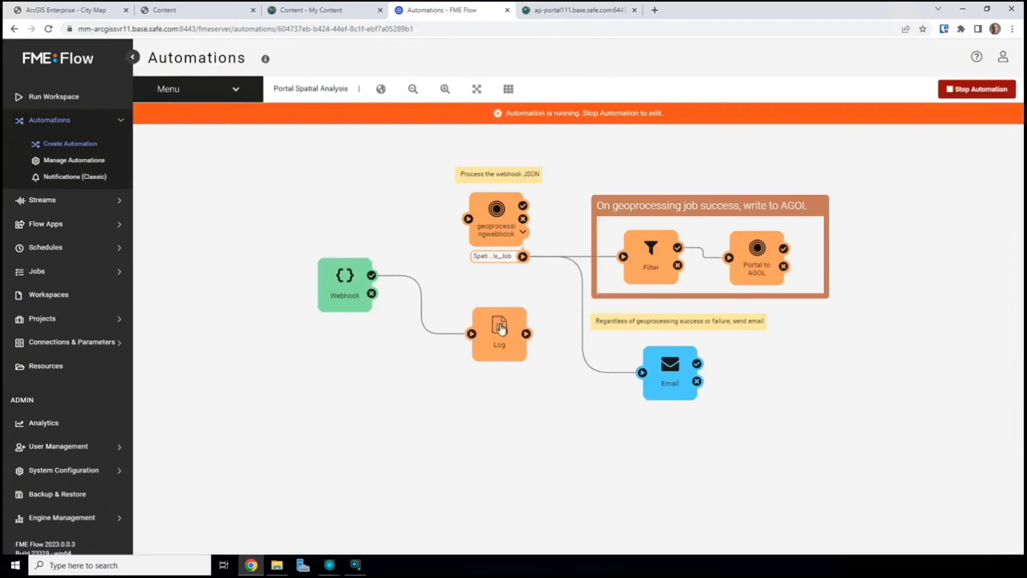
pyautogui.click(499, 327)
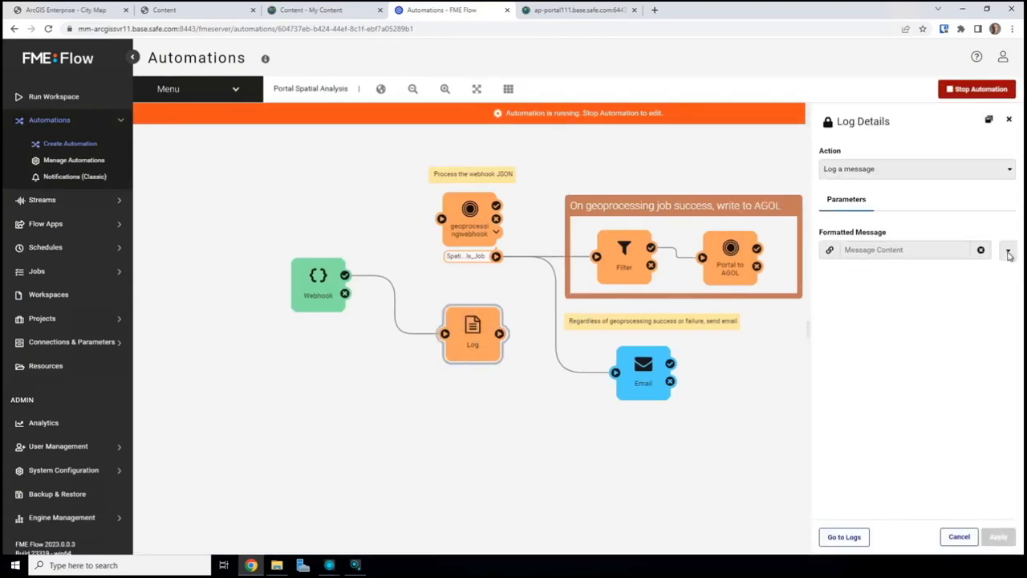
pyautogui.click(969, 91)
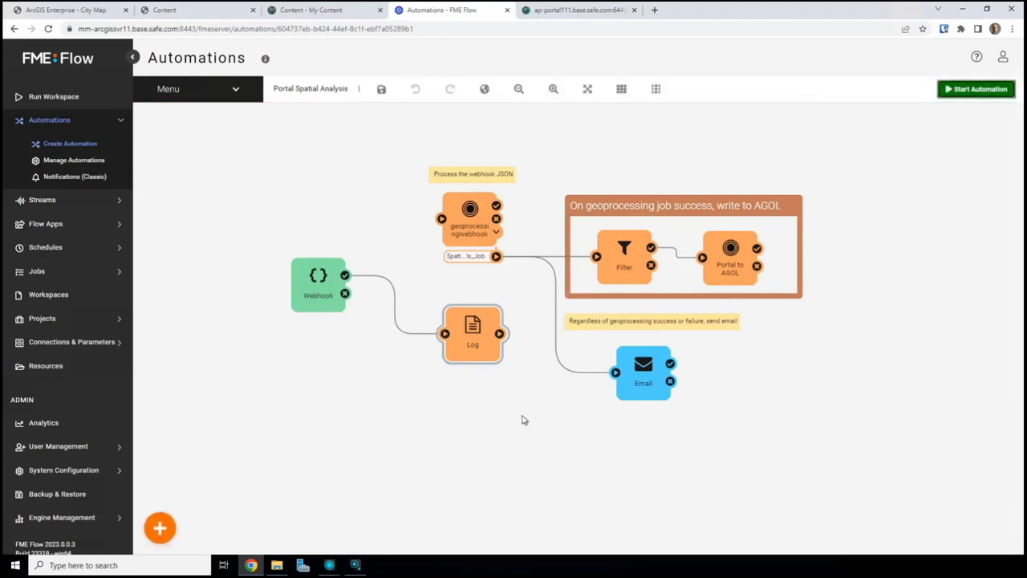
# - Set the Log action's formatted message to the webhook's Message Content, apply it and start the automation
pyautogui.click(480, 329)
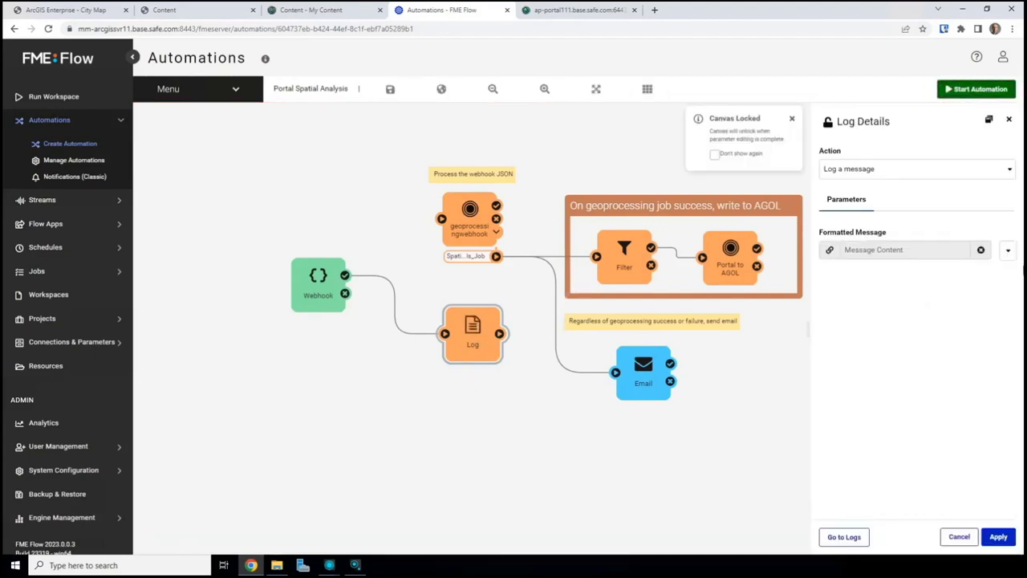
pyautogui.click(1008, 250)
pyautogui.click(908, 362)
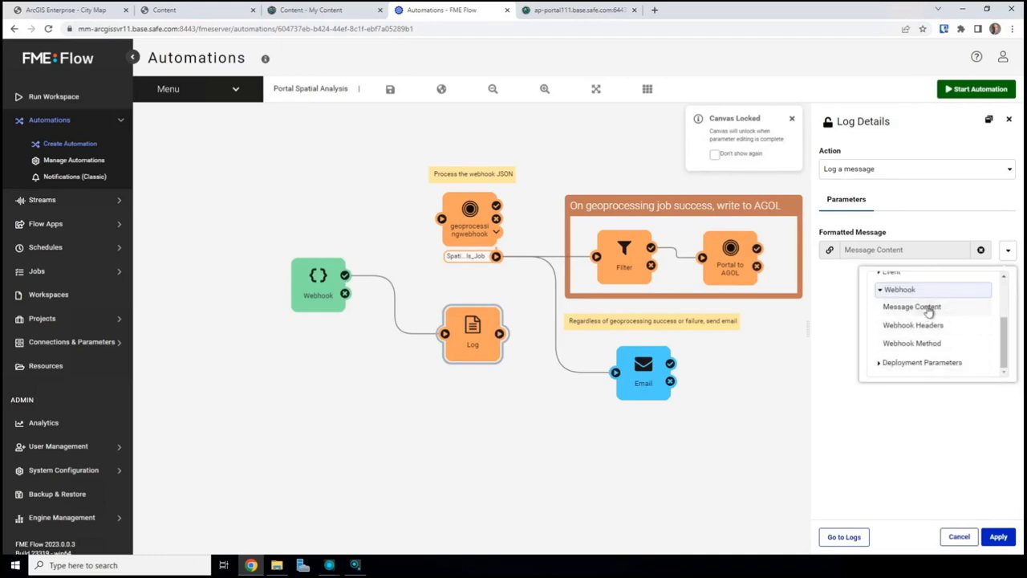
pyautogui.click(929, 310)
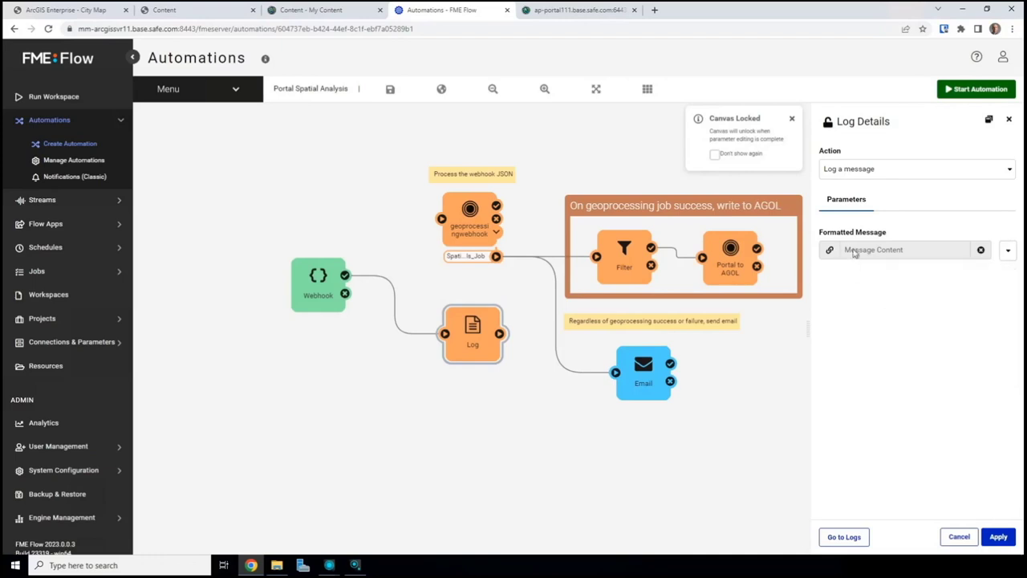
pyautogui.click(999, 536)
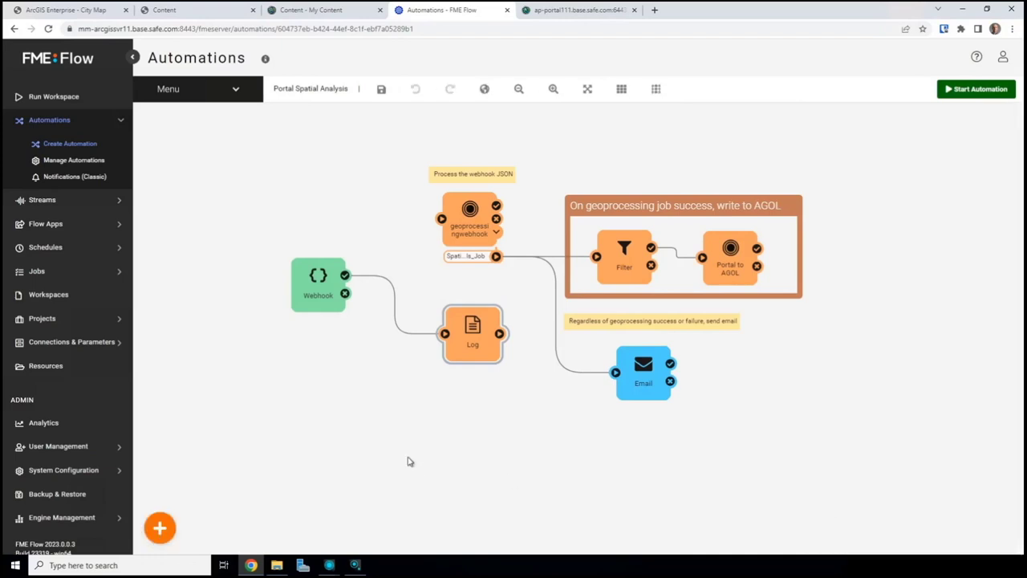
pyautogui.click(974, 89)
pyautogui.moveTo(498, 358)
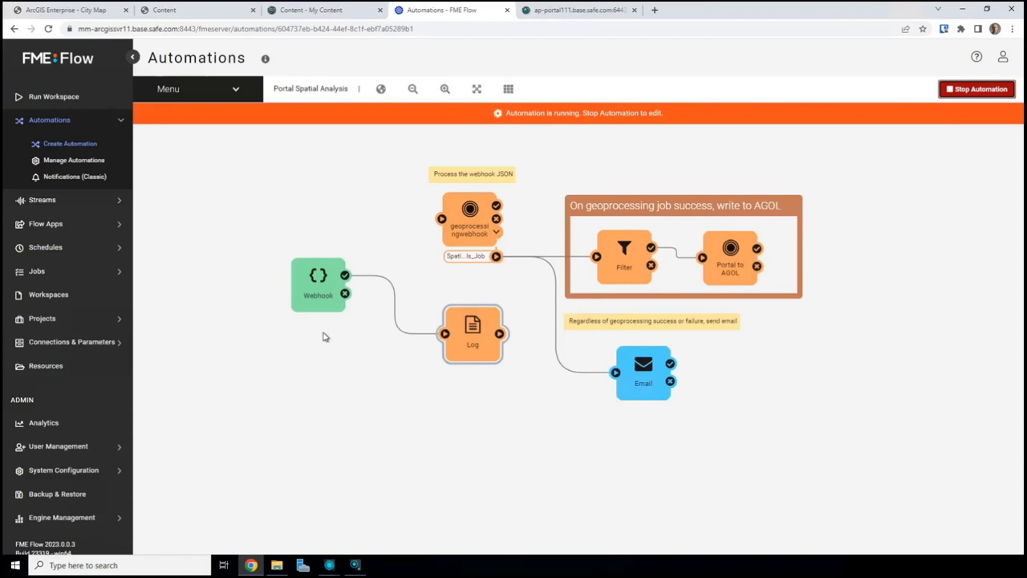
# - Switch to geoprocessingwebhook.fmw in FME Workbench and examine the transformer chain from Creator to the SpatialAnalysisTools_Job writer
pyautogui.click(329, 565)
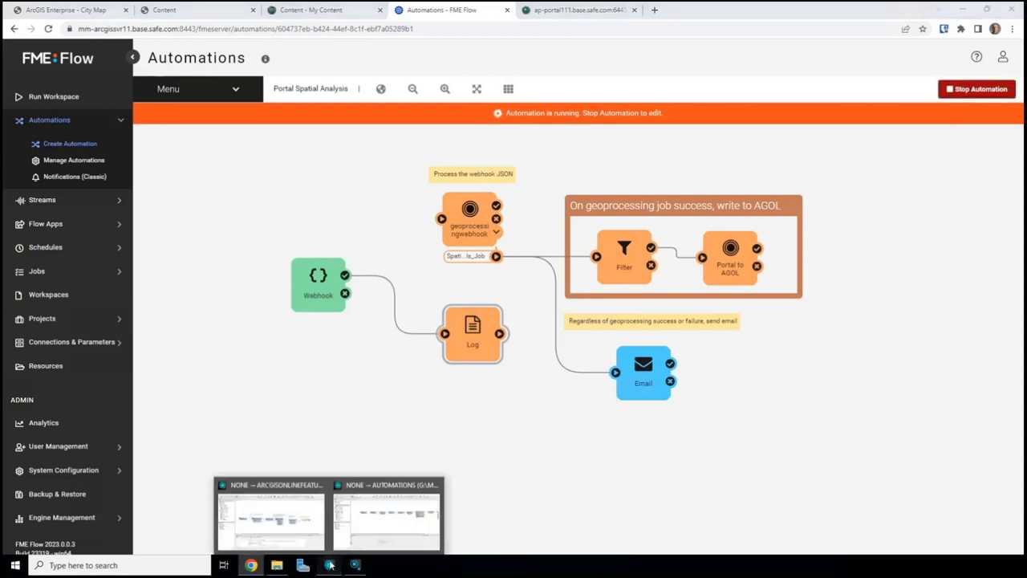
pyautogui.click(355, 528)
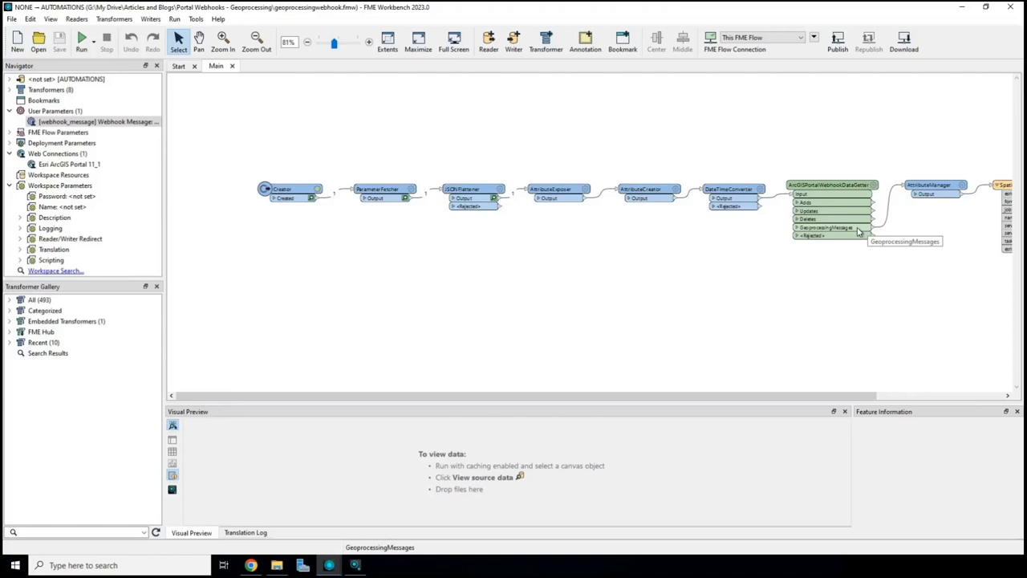
pyautogui.moveTo(784, 394); pyautogui.dragTo(902, 402)
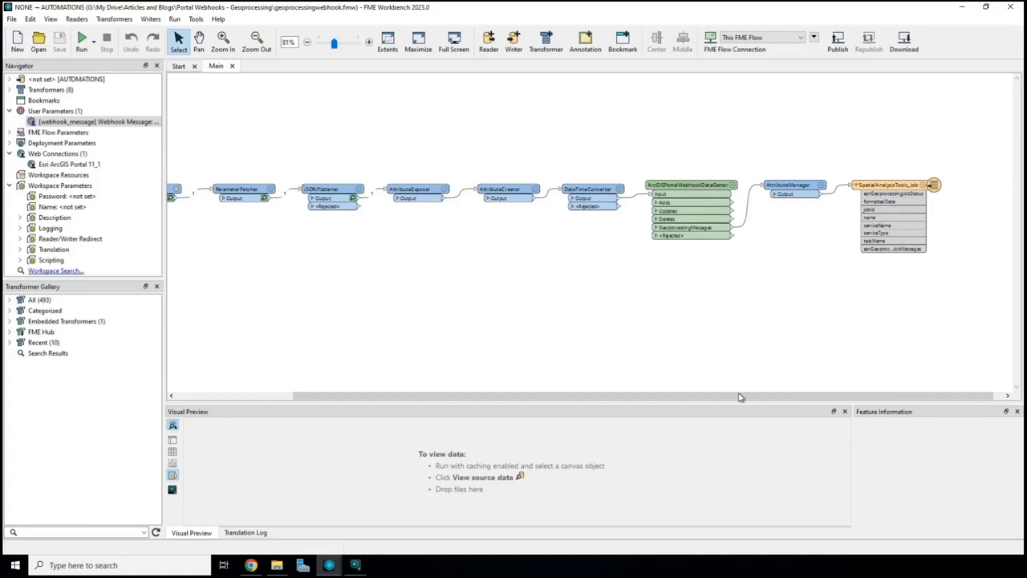
pyautogui.moveTo(741, 396); pyautogui.dragTo(620, 398)
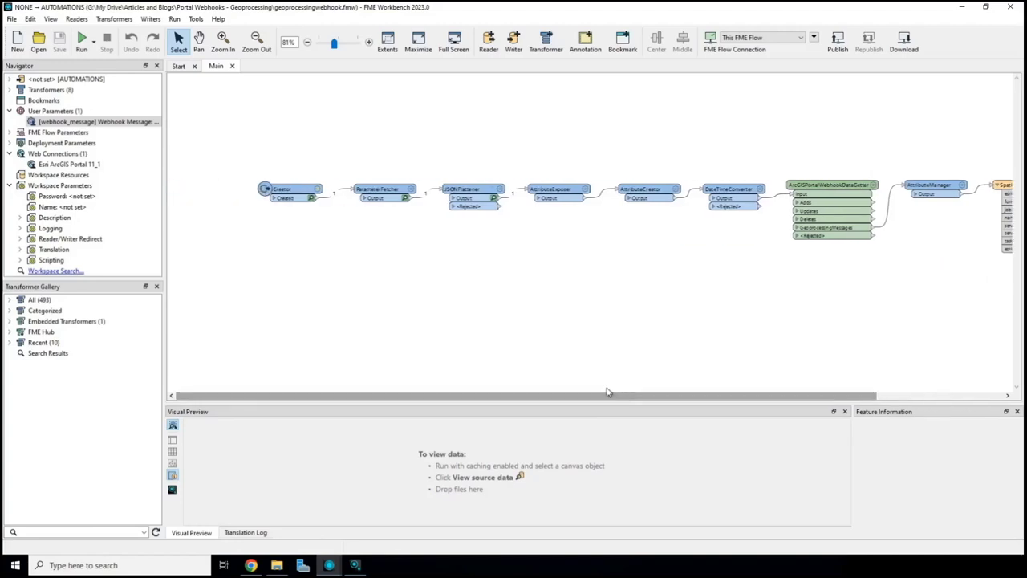
# - Replace the webhook_message user parameter's value with the copied payload from the buffer job
pyautogui.doubleClick(68, 125)
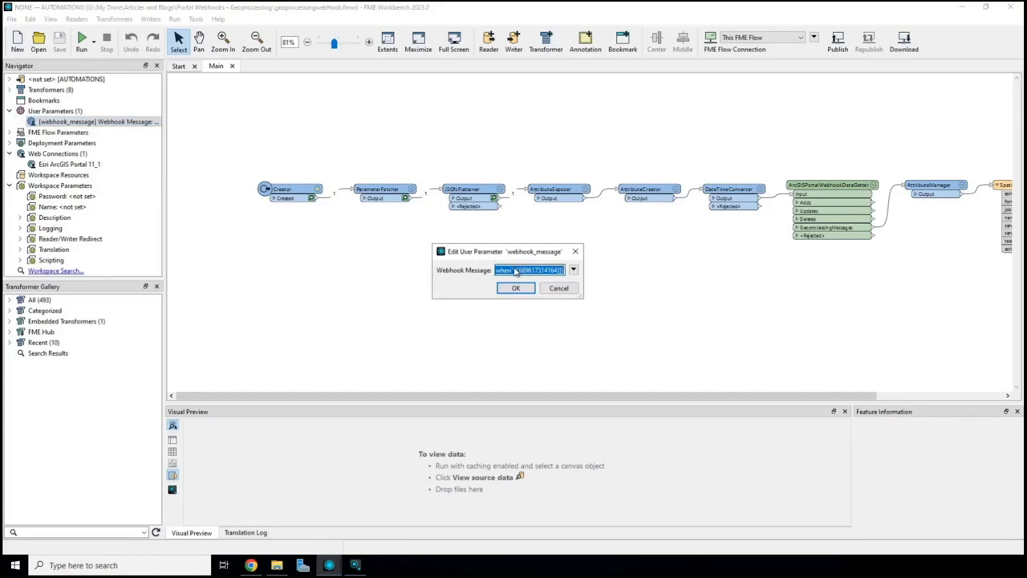
pyautogui.press('BackSpace')
pyautogui.hotkey('ctrl', 'v')
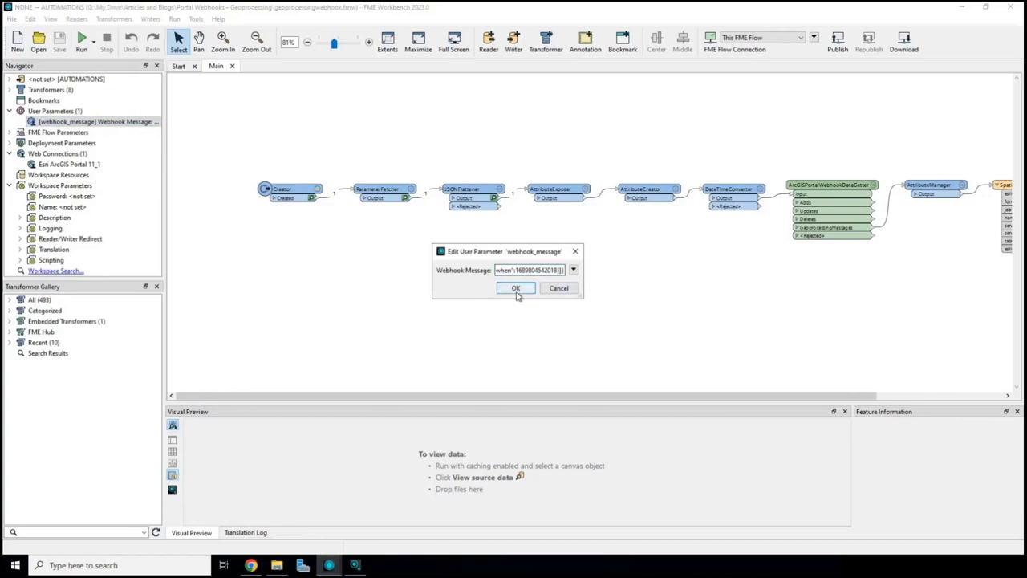
pyautogui.click(515, 288)
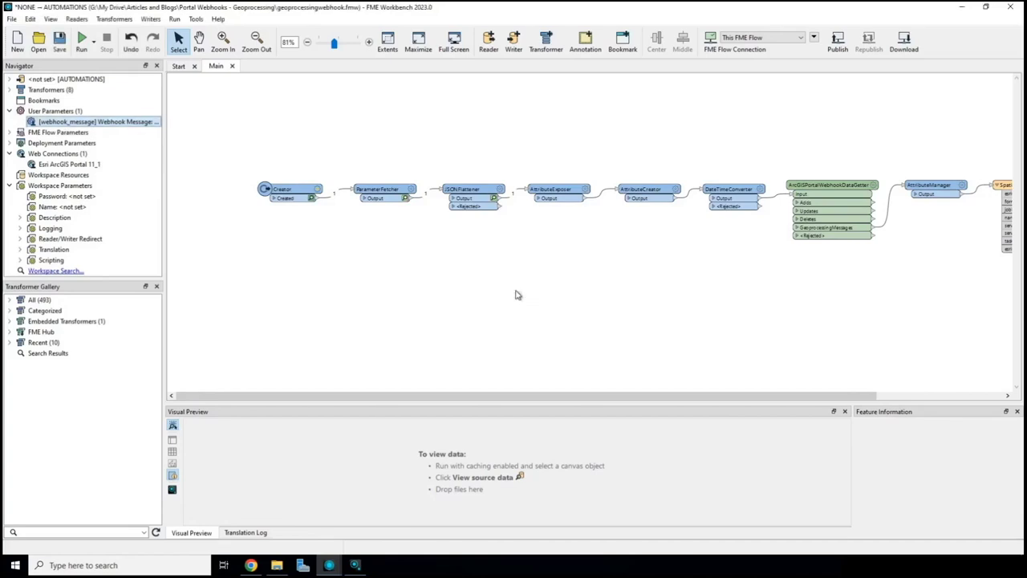
# - Run the workspace up to the JSONFlattener with the current Webhook Message value
pyautogui.click(475, 195)
pyautogui.click(442, 174)
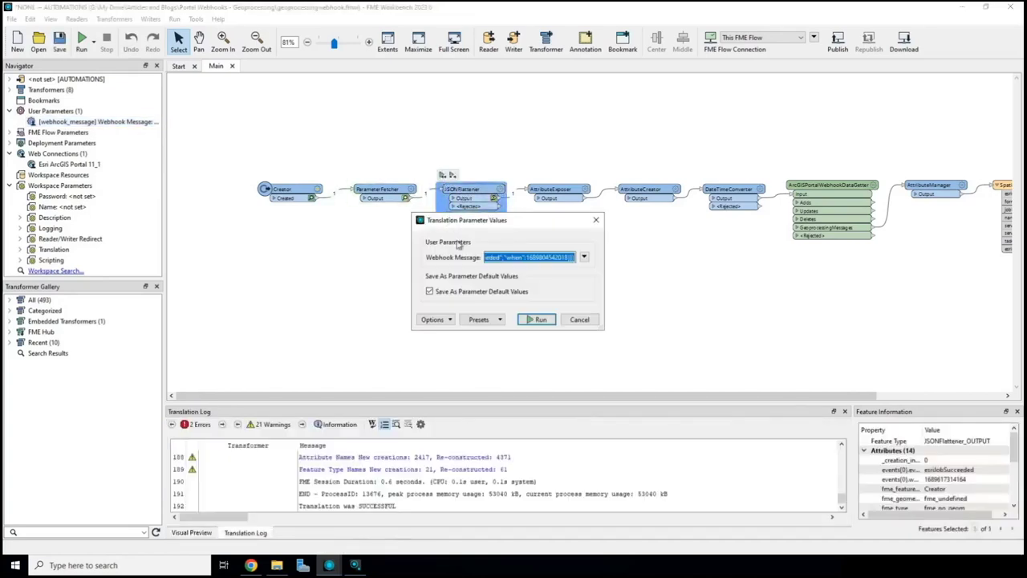
pyautogui.click(538, 319)
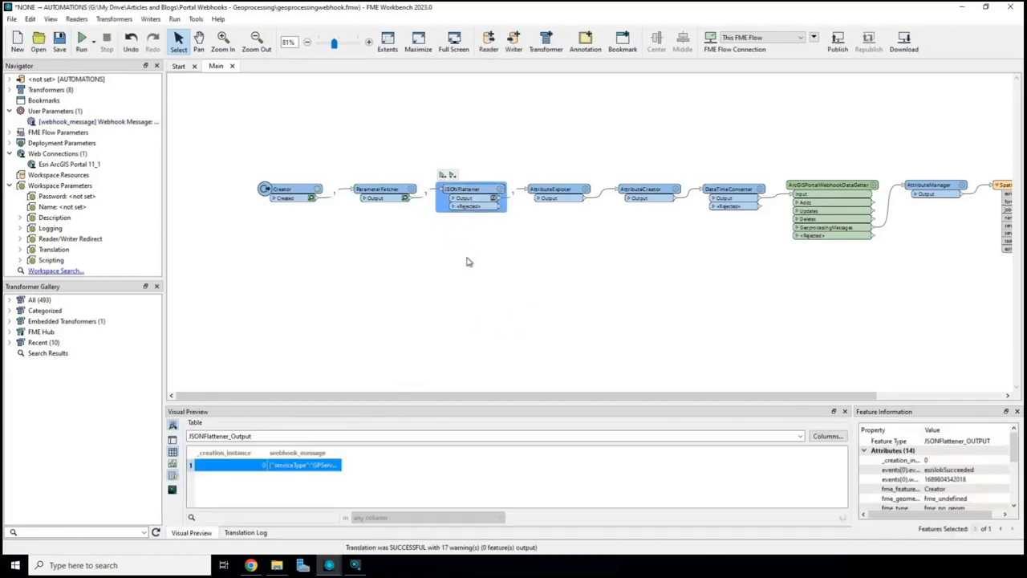
# - Open the webhook_message value from the JSONFlattener output and examine its formatted JSON, including the events and job details
pyautogui.doubleClick(302, 469)
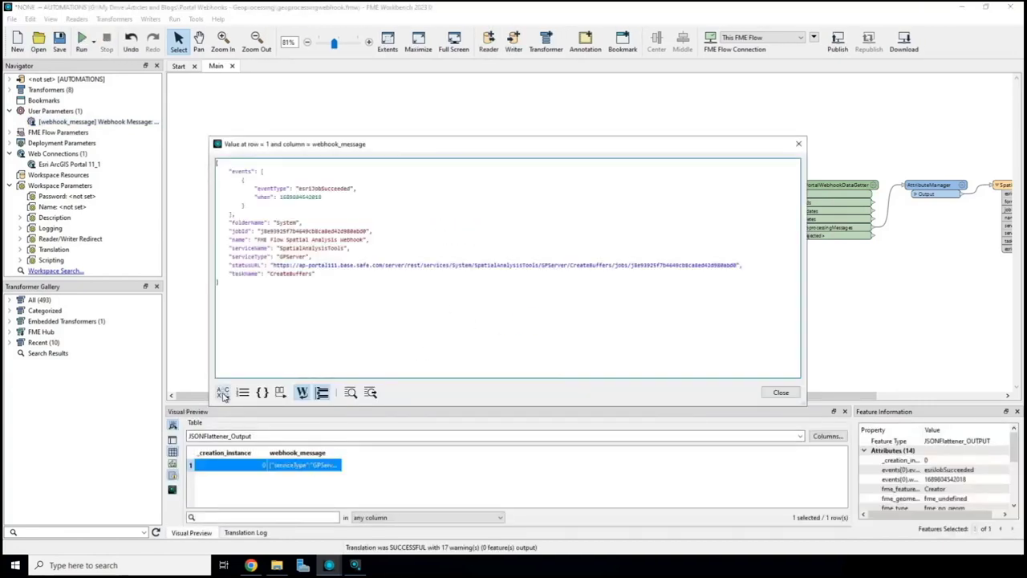
pyautogui.click(224, 394)
pyautogui.click(345, 308)
pyautogui.moveTo(353, 248); pyautogui.dragTo(228, 248)
pyautogui.click(443, 220)
pyautogui.click(779, 393)
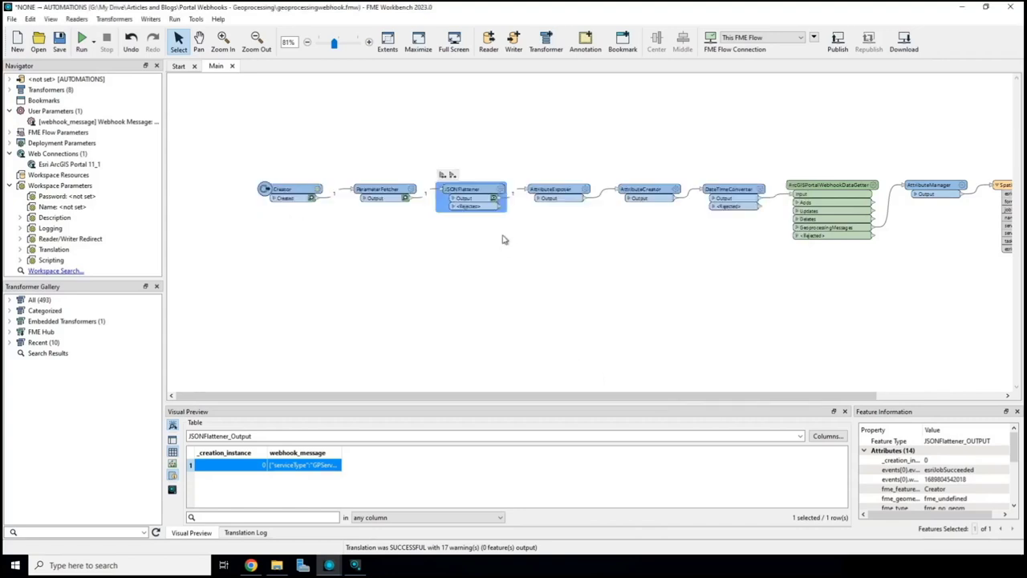
# - Run the workspace up to the ArcGISPortalWebhookDataGetter to produce its GeoprocessingMessages output
pyautogui.click(794, 183)
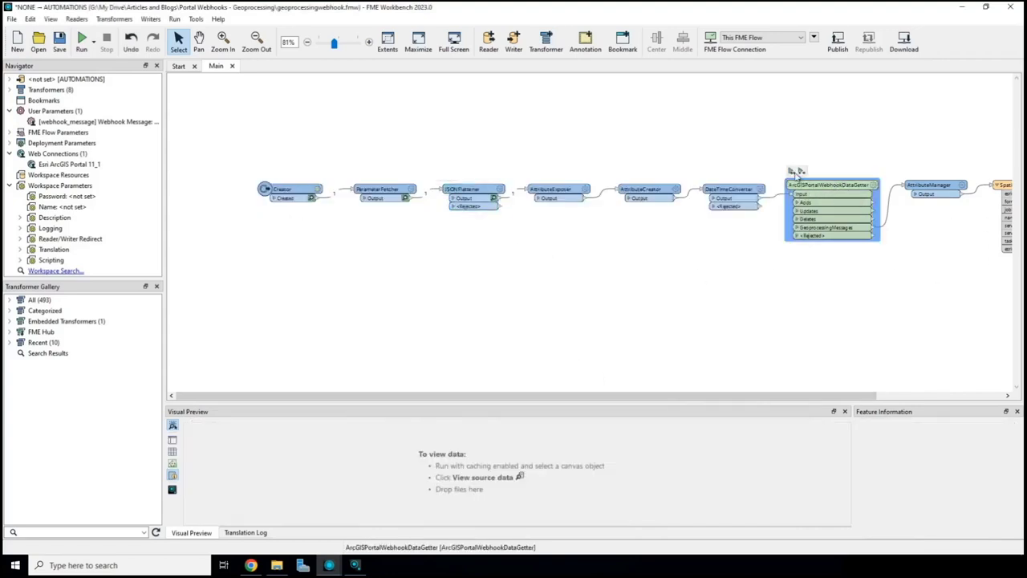
pyautogui.click(792, 171)
pyautogui.moveTo(727, 396); pyautogui.dragTo(857, 401)
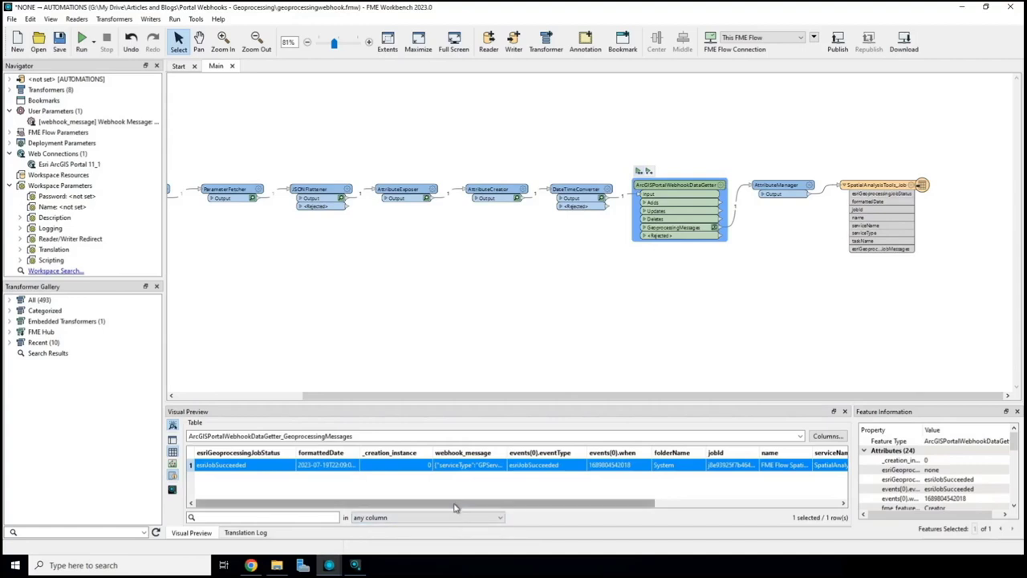
# - Examine the remaining GeoprocessingMessages columns and view the full esriGeoprocessingJobMessages value
pyautogui.moveTo(455, 507); pyautogui.dragTo(720, 502)
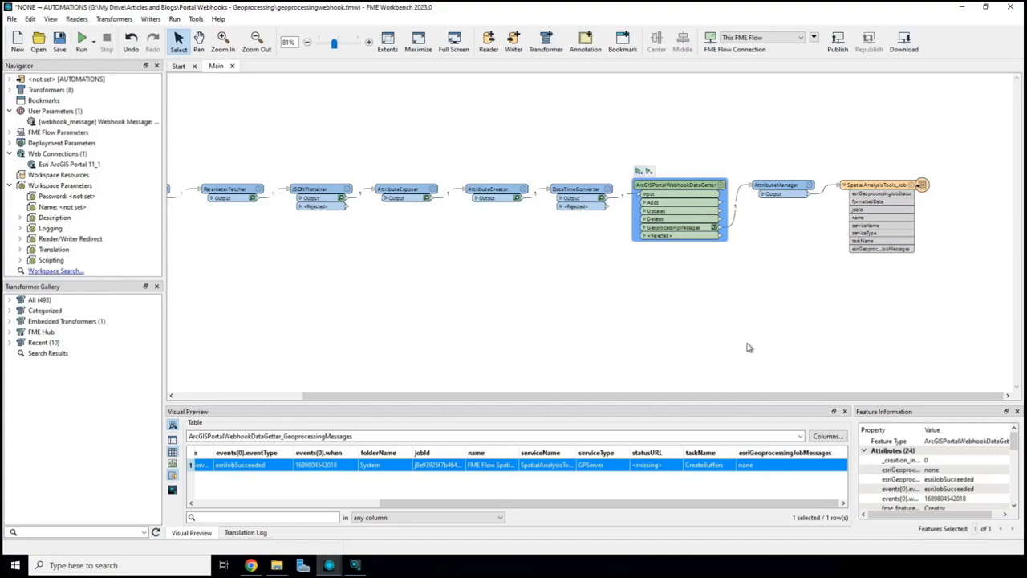
pyautogui.doubleClick(766, 467)
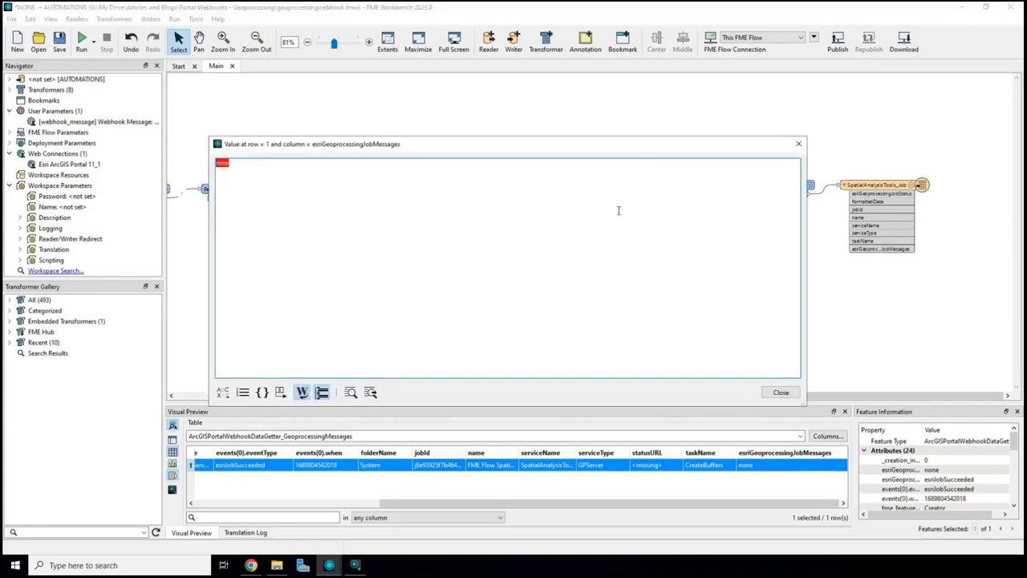
pyautogui.click(799, 144)
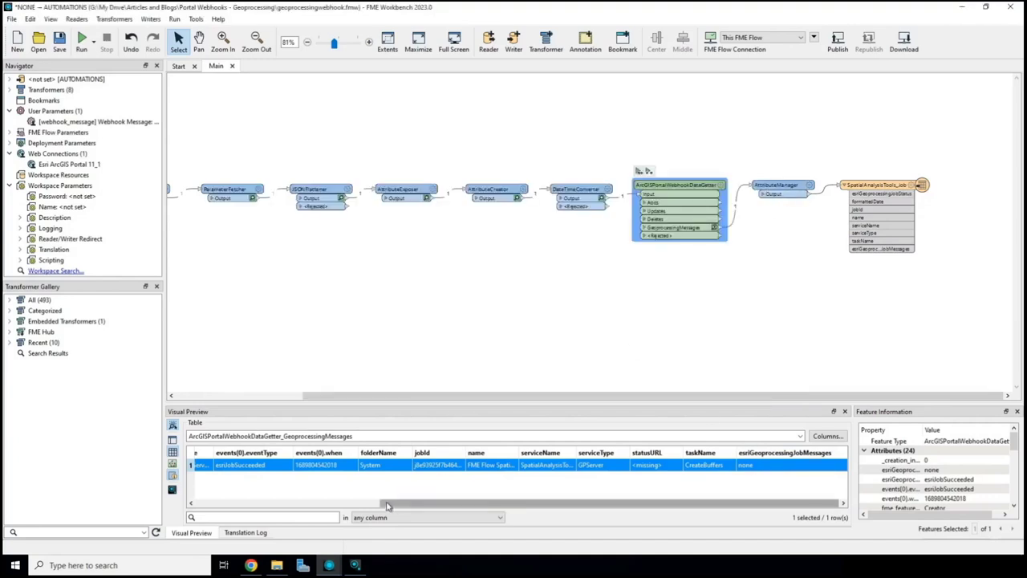
# - Look at the sample geoprocessing error in FME Data Inspector and return to the workspace in FME Workbench
pyautogui.click(356, 566)
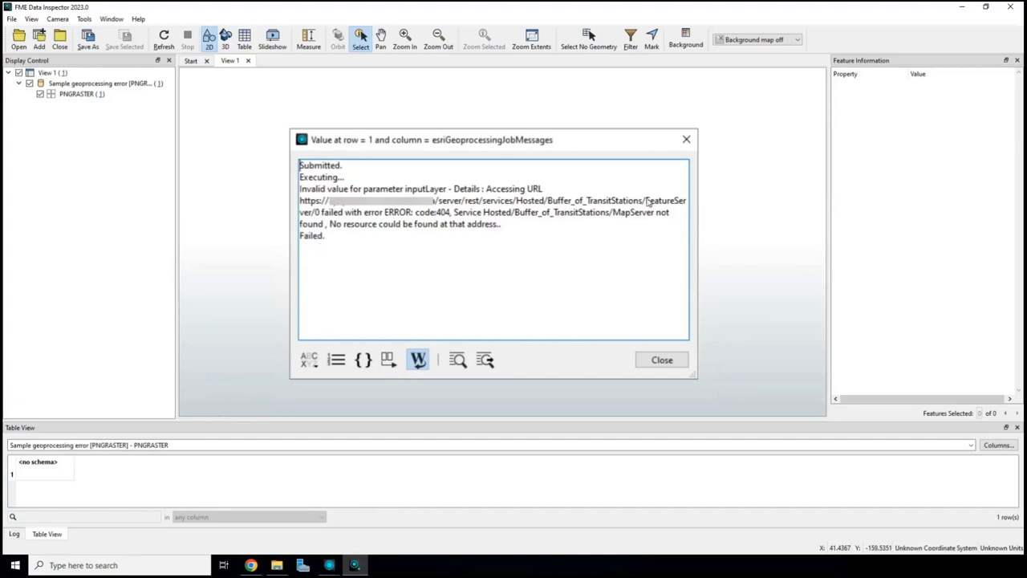
pyautogui.click(959, 8)
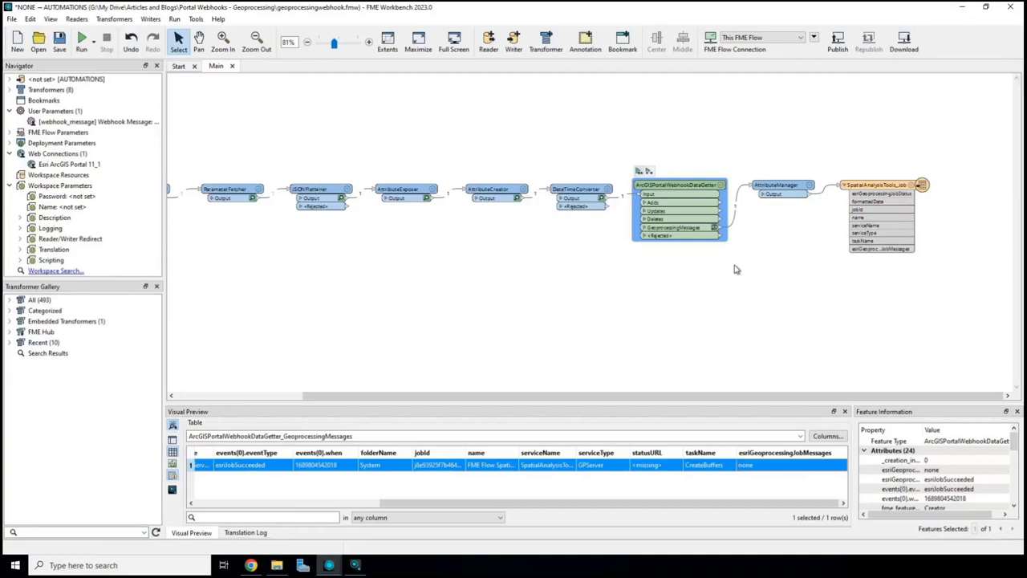
pyautogui.click(778, 131)
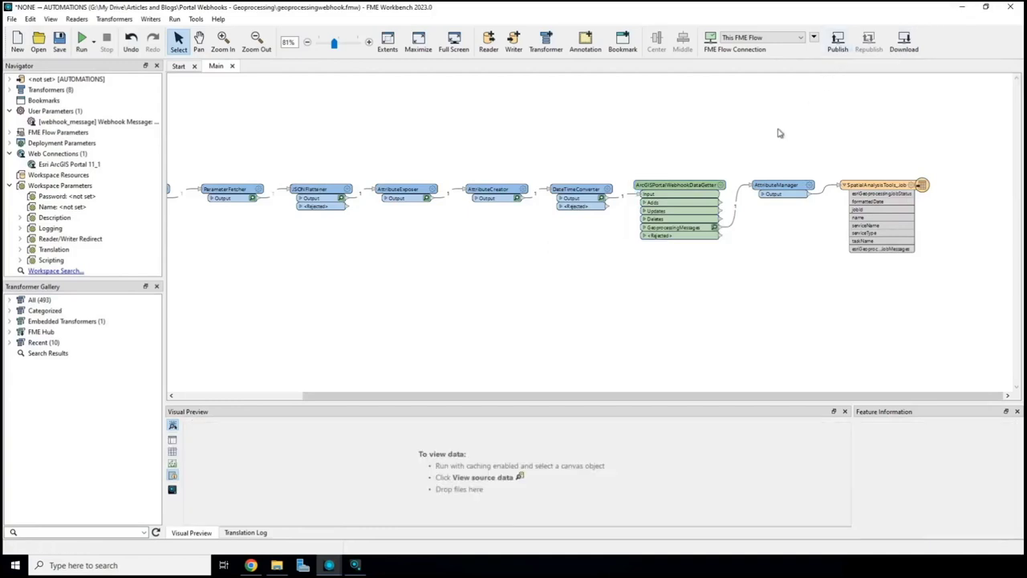
# - Return to FME Flow, stop the automation, connect the Webhook's success port to the geoprocessingwebhook action and save
pyautogui.click(250, 564)
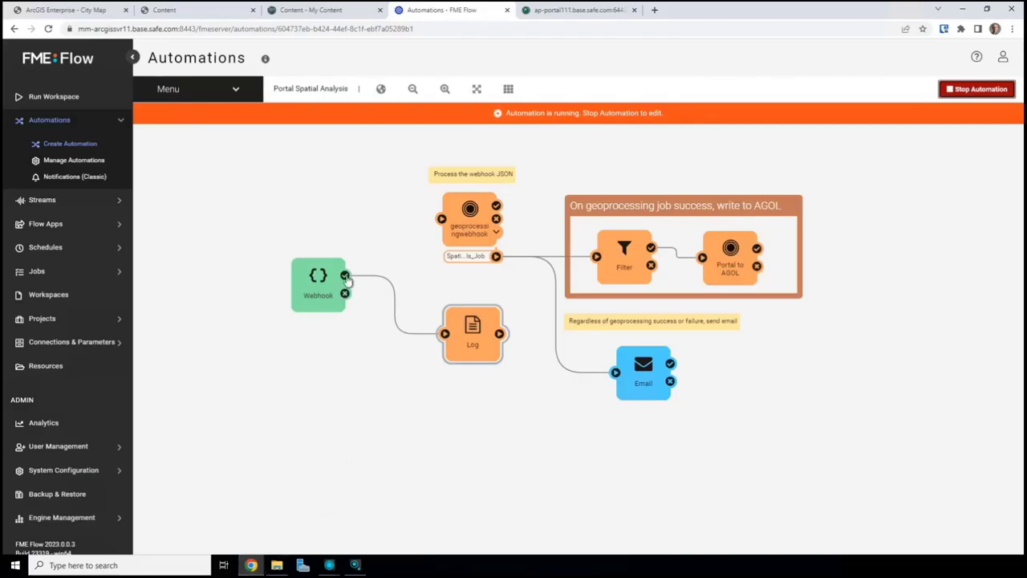
pyautogui.moveTo(414, 241); pyautogui.dragTo(425, 271)
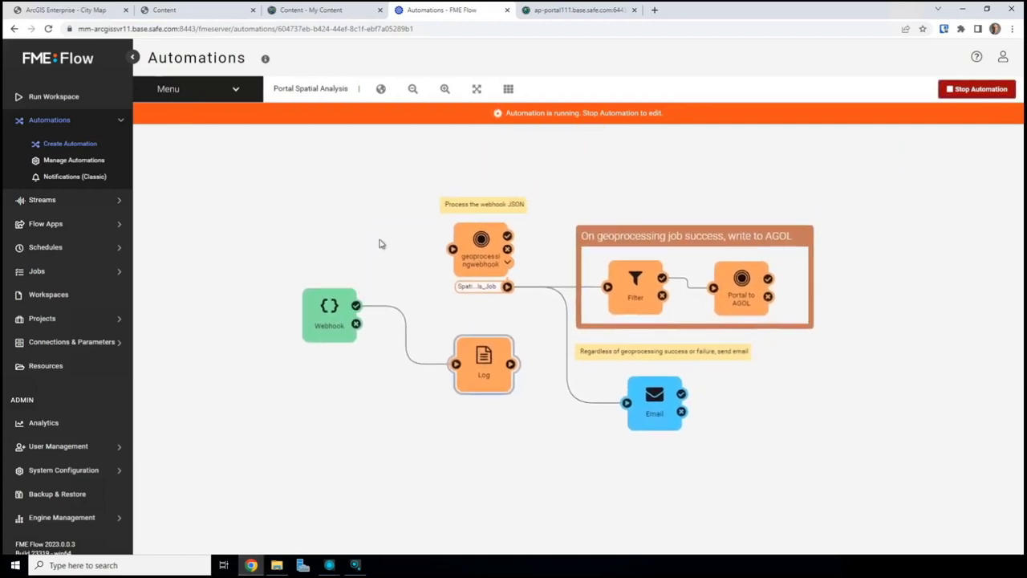
pyautogui.click(972, 90)
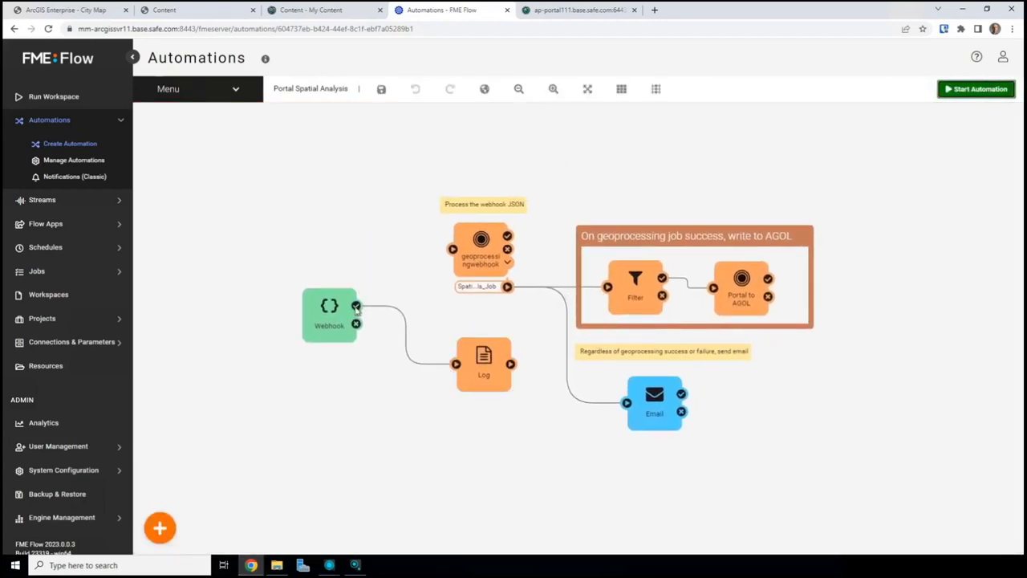
pyautogui.moveTo(356, 307); pyautogui.dragTo(453, 250)
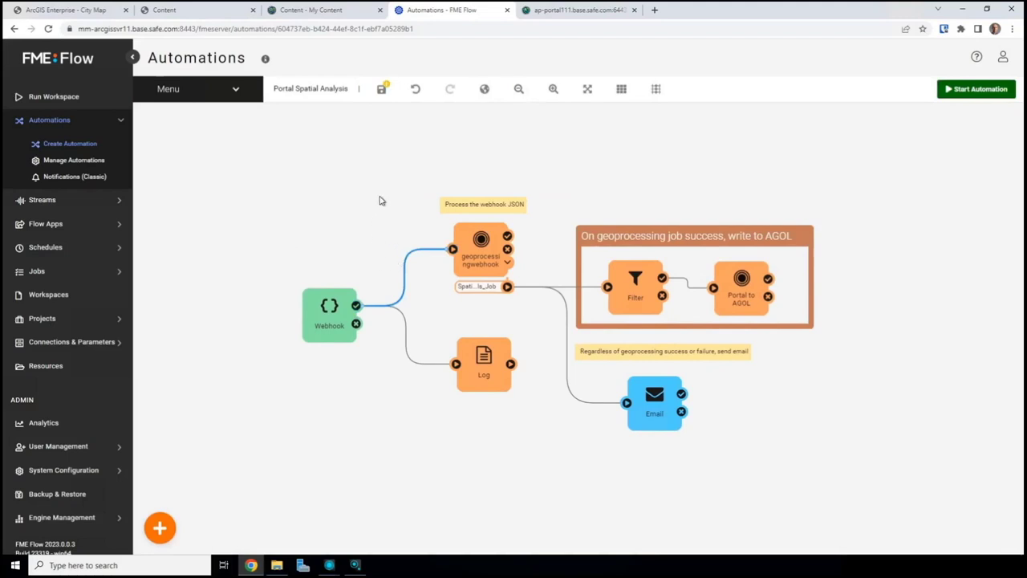
pyautogui.click(381, 90)
# - Review the geoprocessingwebhook action's parameters and the Email action's sender, subject, format and body settings
pyautogui.click(479, 245)
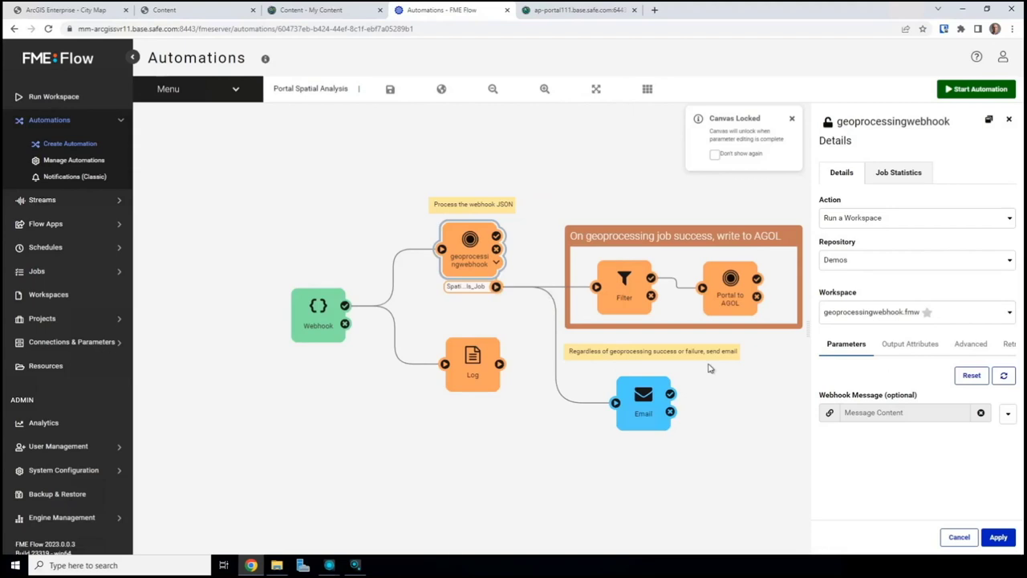
pyautogui.click(642, 397)
pyautogui.scroll(-5, 927, 482)
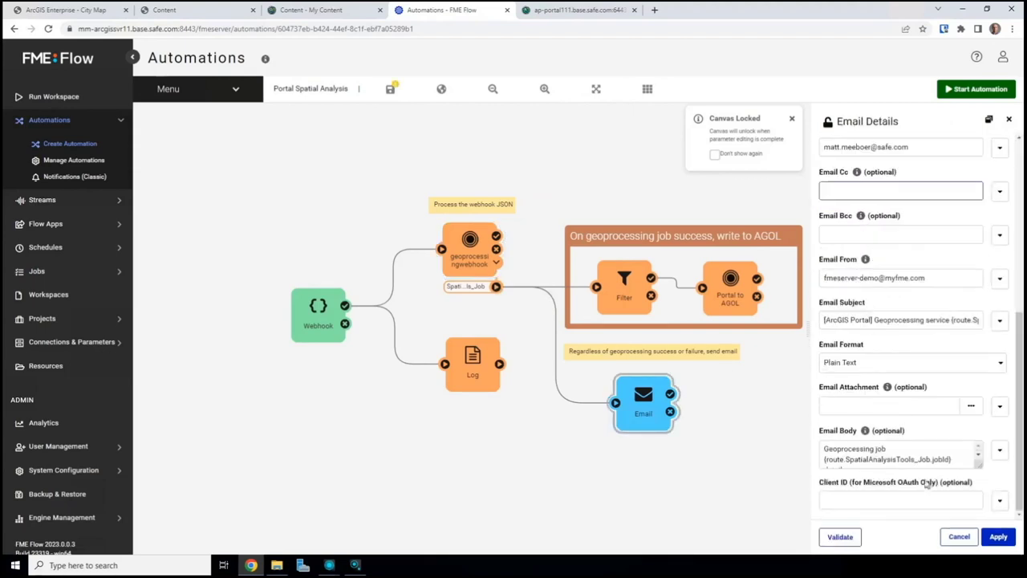
pyautogui.scroll(-2, 923, 455)
pyautogui.scroll(1, 922, 455)
pyautogui.scroll(-1, 923, 456)
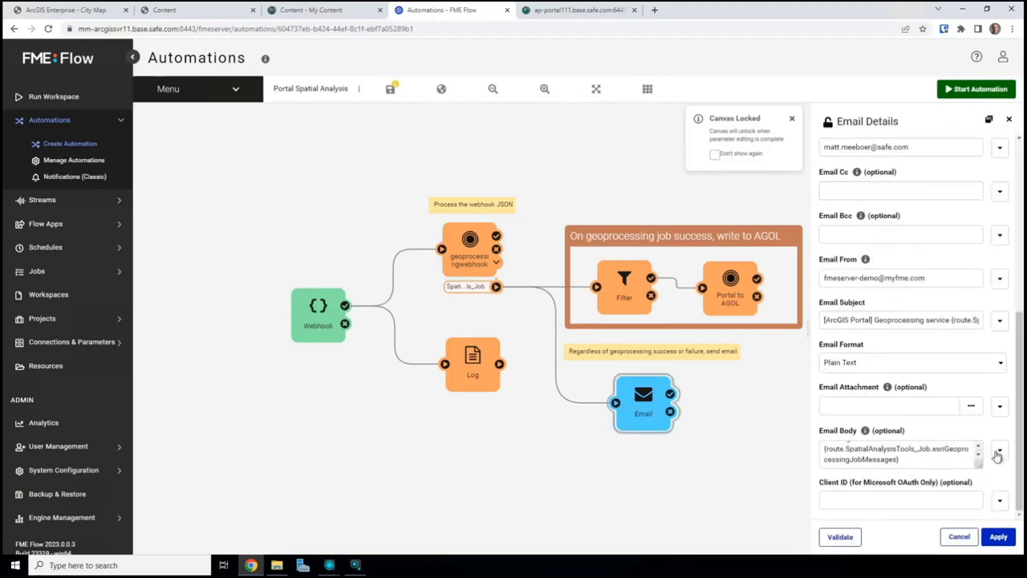
# - Open the Email Body in the Text Editor and examine the SpatialAnalysisTools_Job attributes used in the message
pyautogui.click(999, 452)
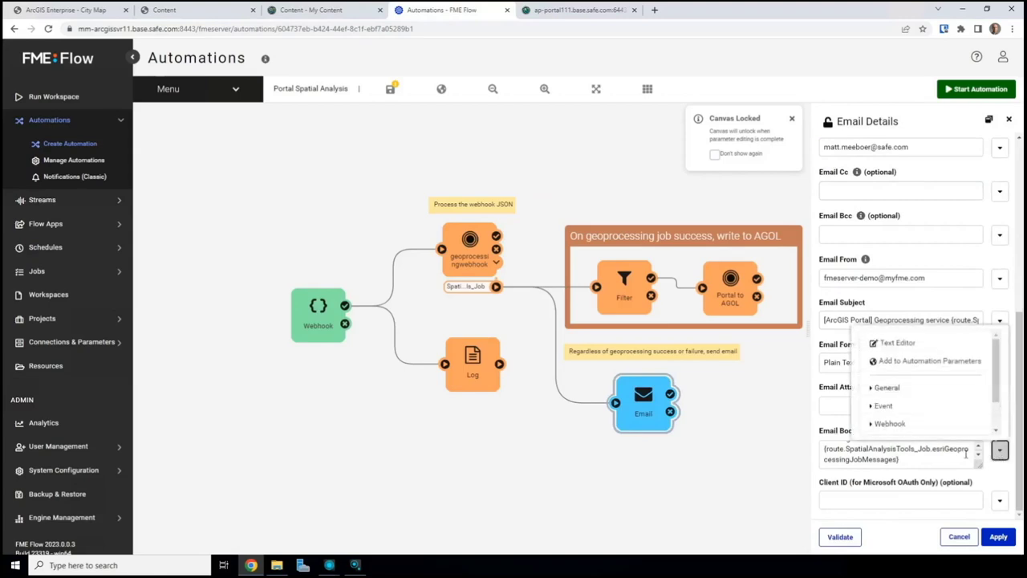
pyautogui.click(897, 342)
pyautogui.click(290, 274)
pyautogui.click(295, 291)
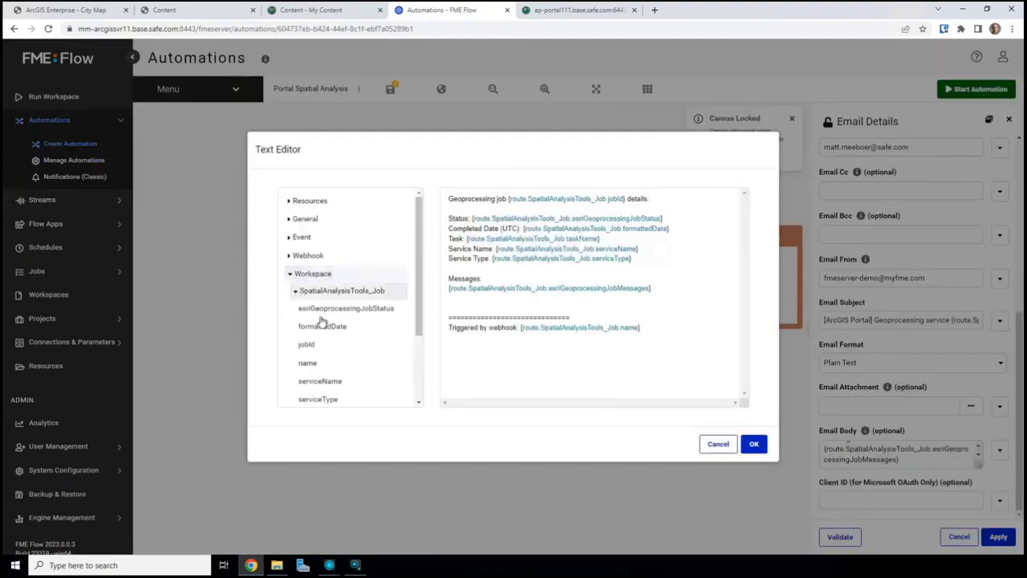
pyautogui.scroll(-2, 321, 321)
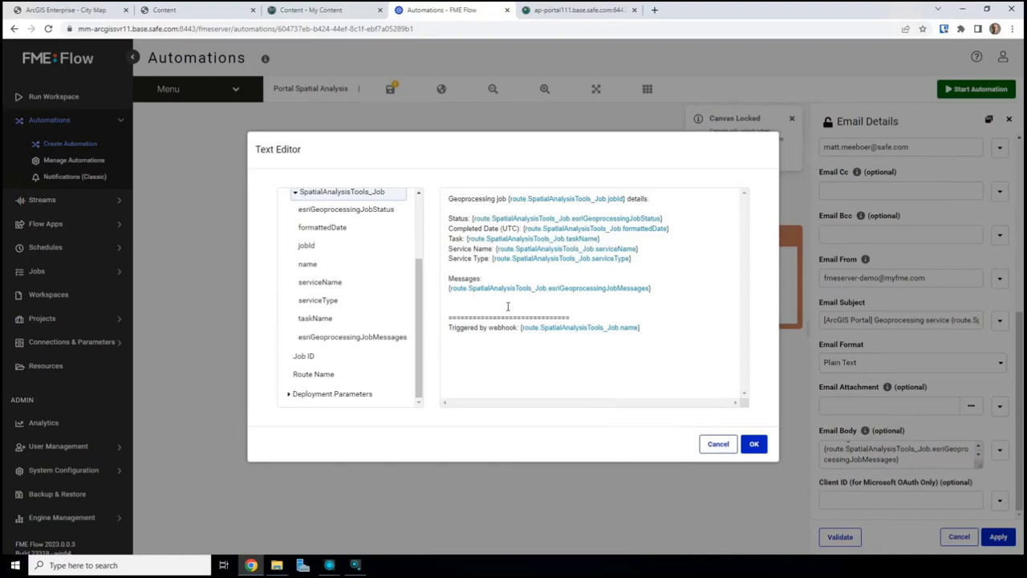
pyautogui.click(753, 444)
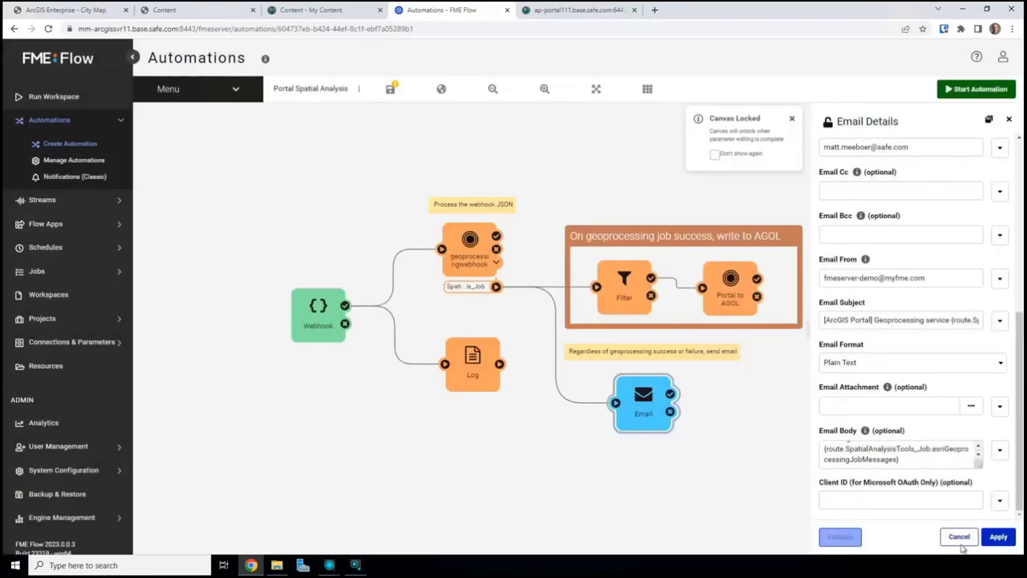
# - Close the Email details and review the Filter action's esriGeoprocessingJobStatus key and its esriJobSucceeded condition
pyautogui.click(998, 536)
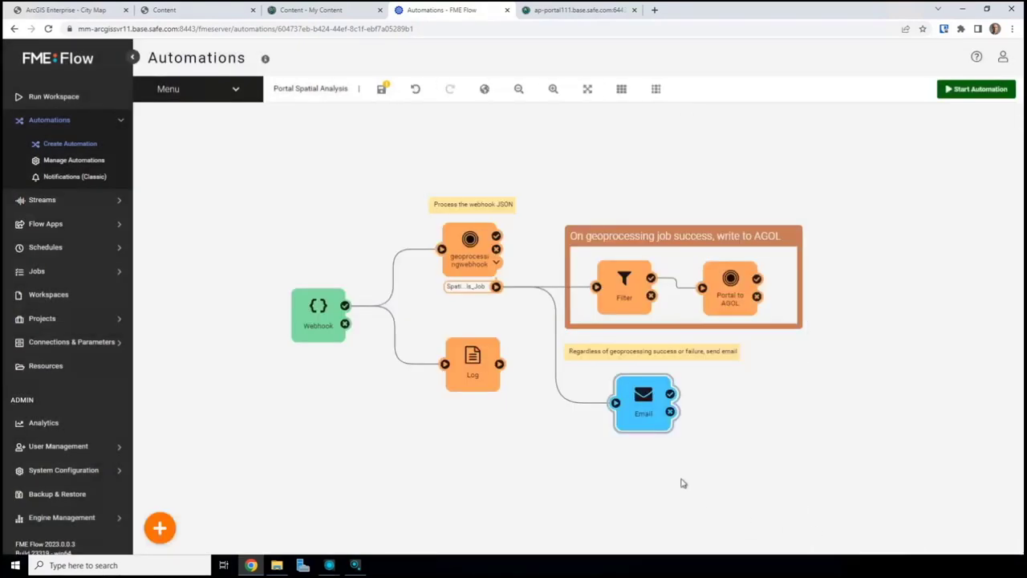
pyautogui.click(627, 285)
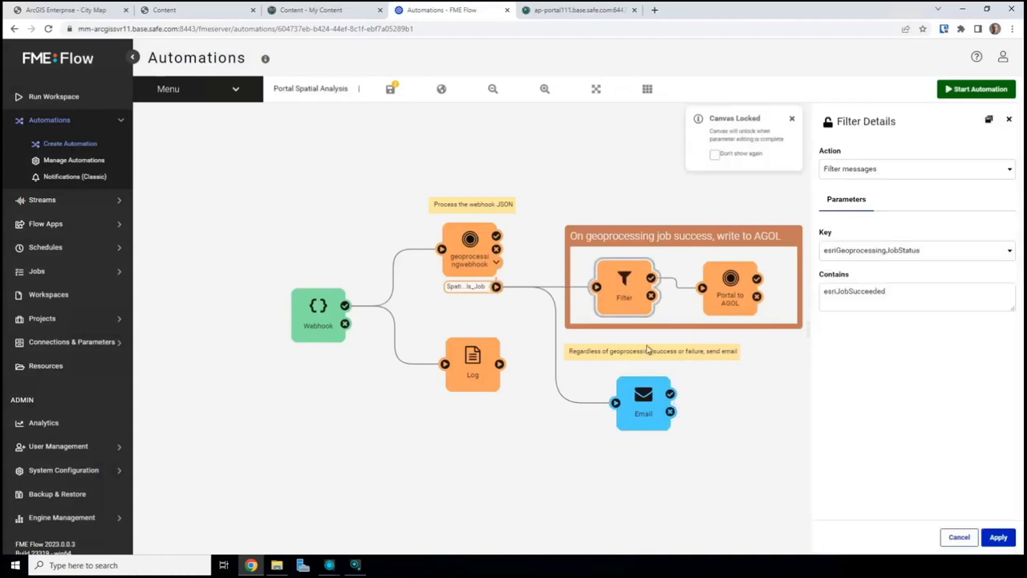
pyautogui.click(929, 254)
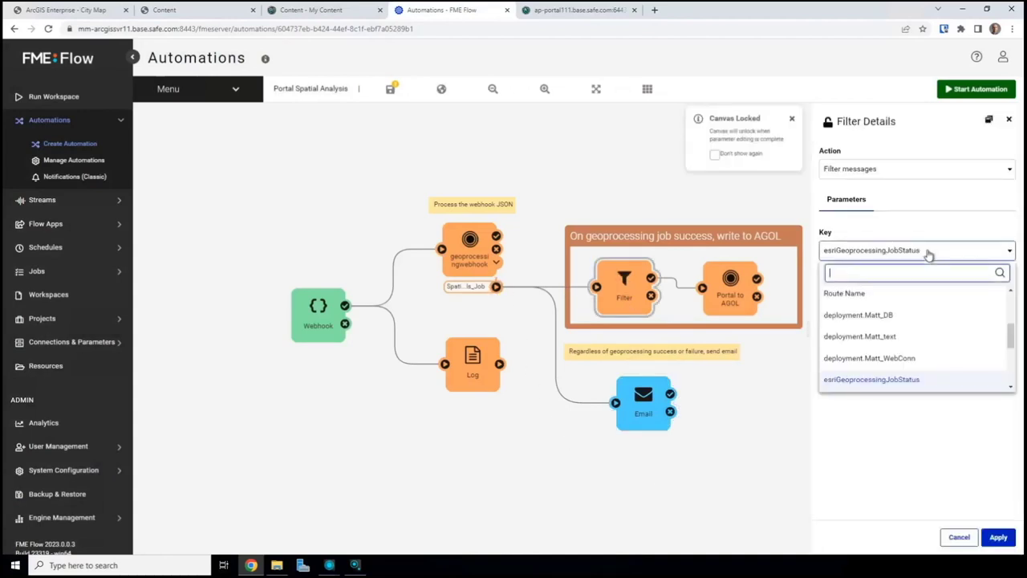
pyautogui.click(922, 385)
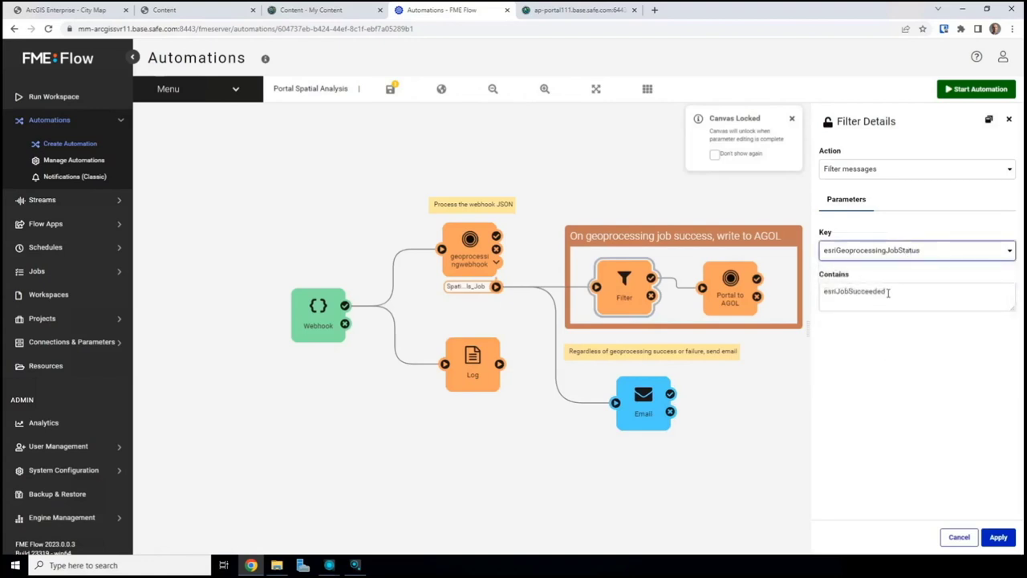
pyautogui.click(888, 292)
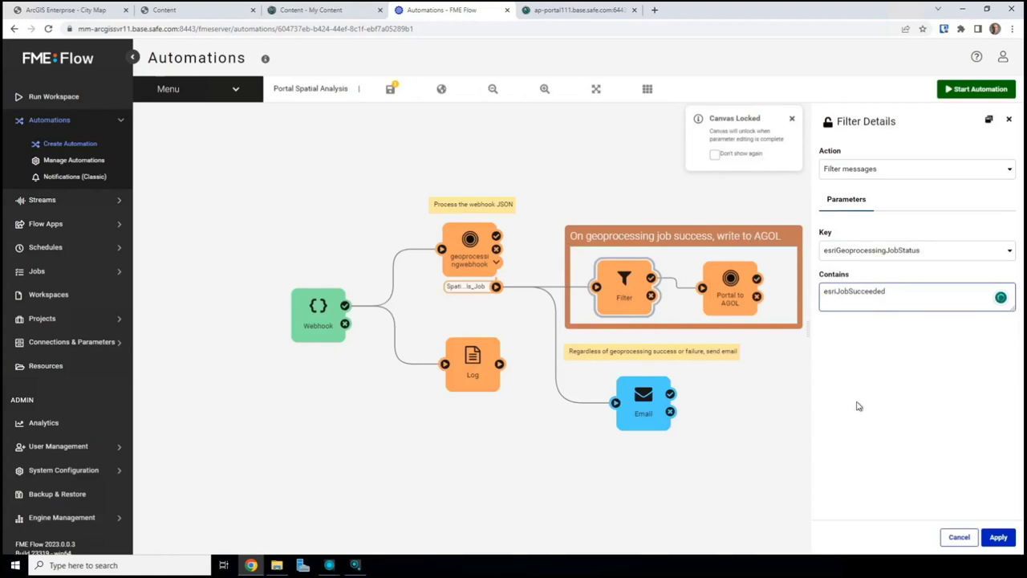
pyautogui.click(999, 538)
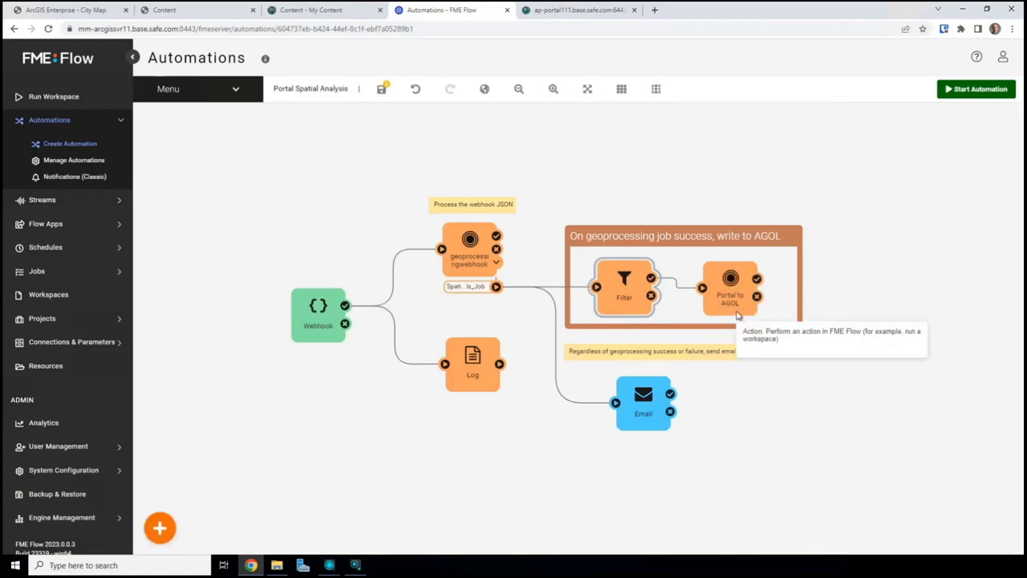
# - Switch to FME Workbench and examine the Portal to AGOL workspace, from the ArcGISOnlineConnector through to the AGOL writer
pyautogui.click(328, 566)
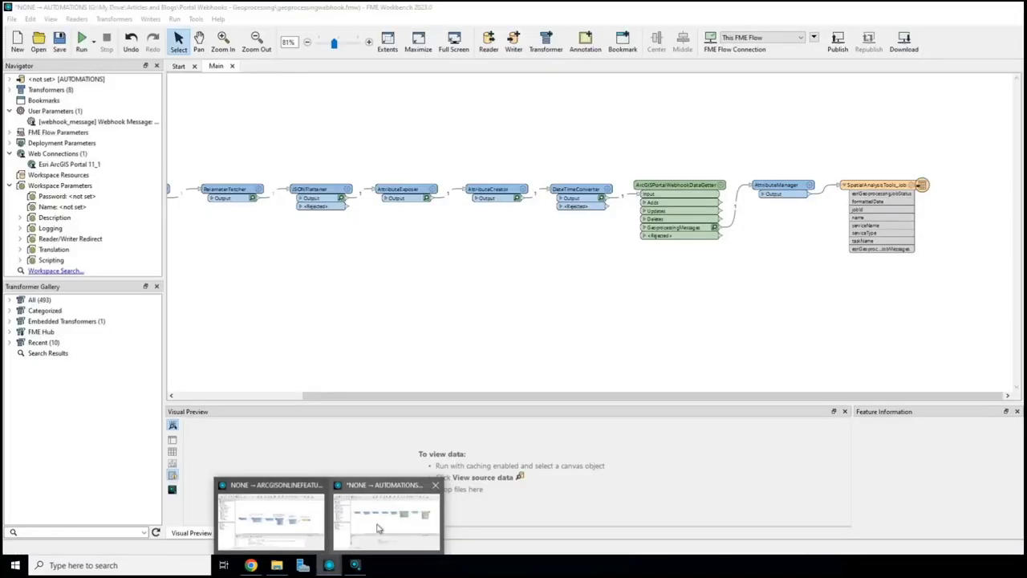
pyautogui.click(295, 526)
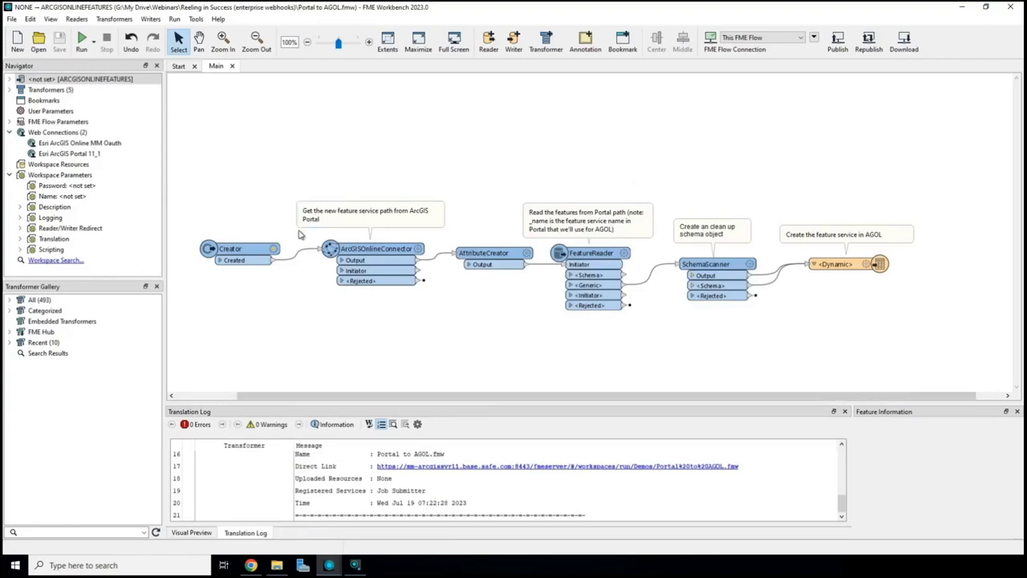
pyautogui.moveTo(389, 254)
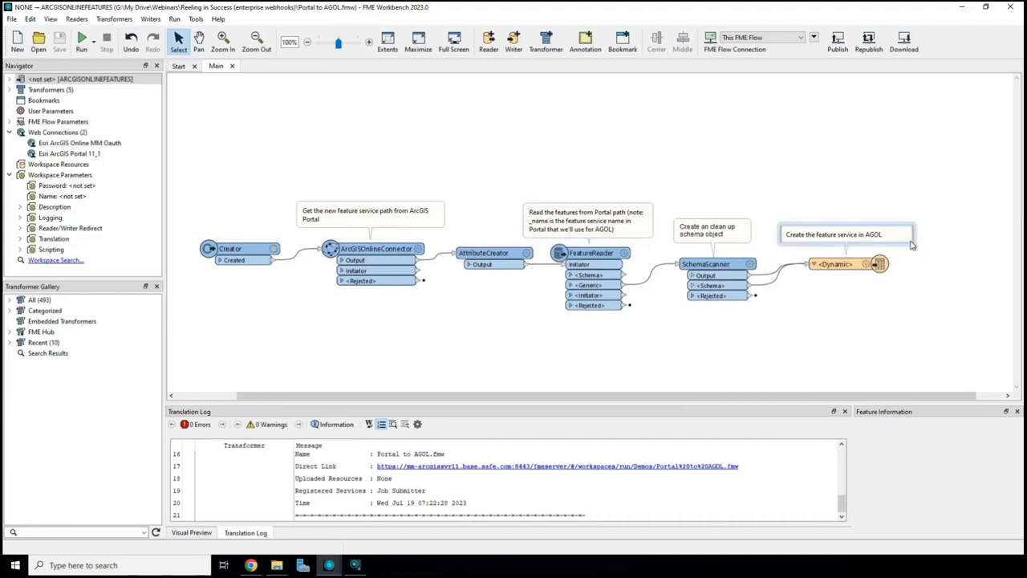
# - Return to FME Flow and start the Portal Spatial Analysis automation
pyautogui.click(962, 7)
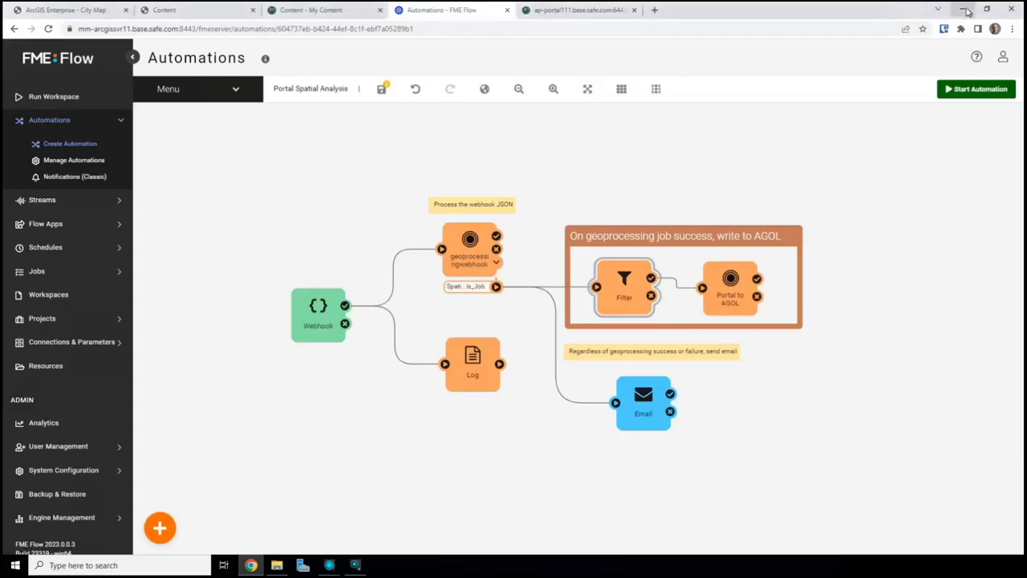
pyautogui.click(969, 89)
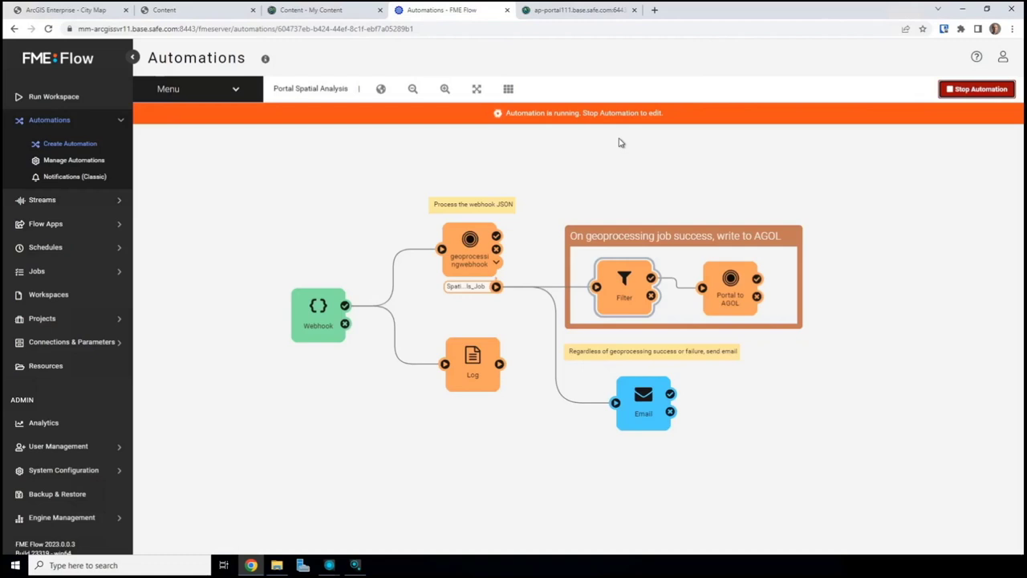
# - Go to the ArcGIS Enterprise City Map and remove the Buffer of TransitStations layer from it
pyautogui.click(96, 12)
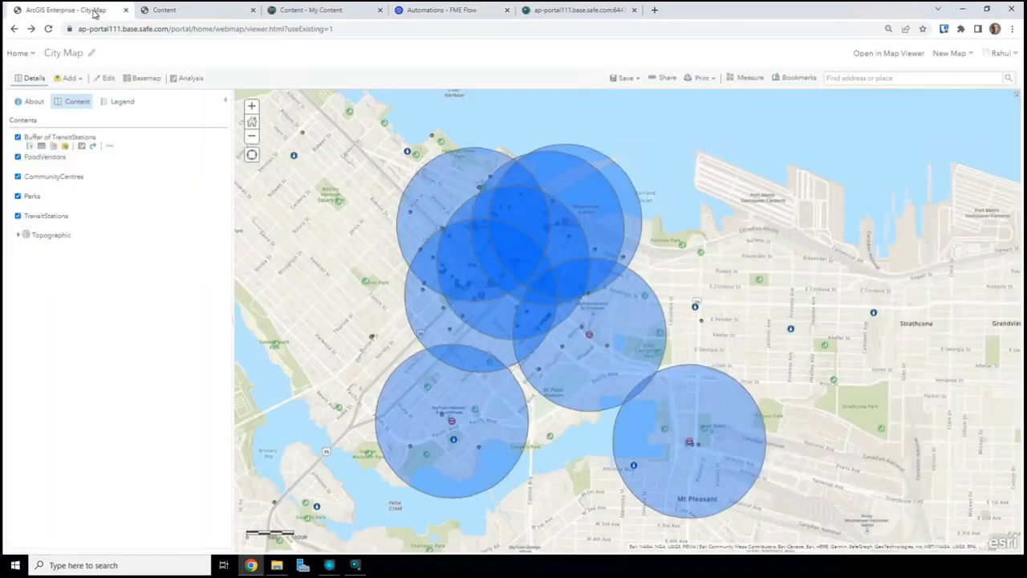
pyautogui.click(109, 146)
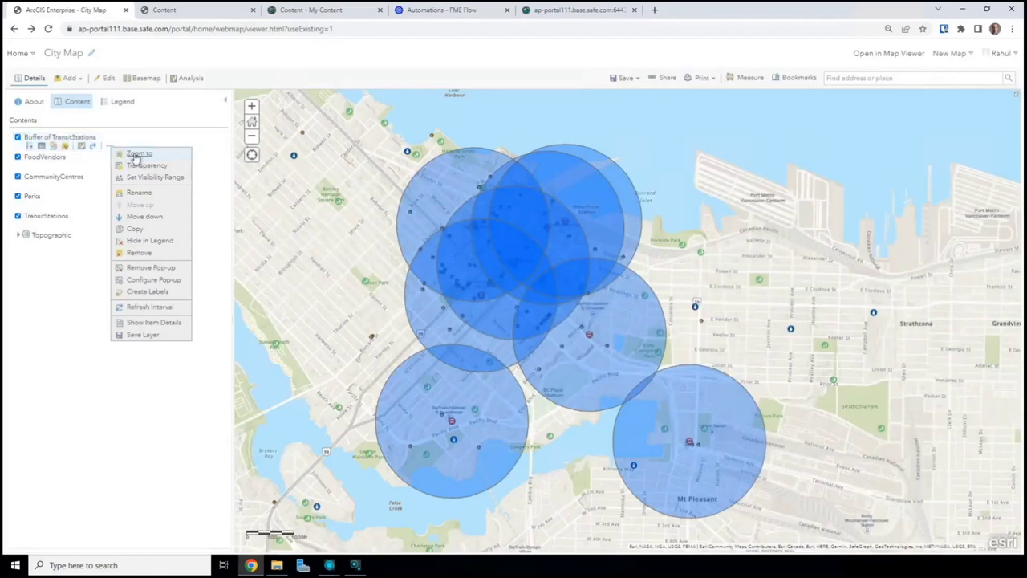
pyautogui.click(159, 255)
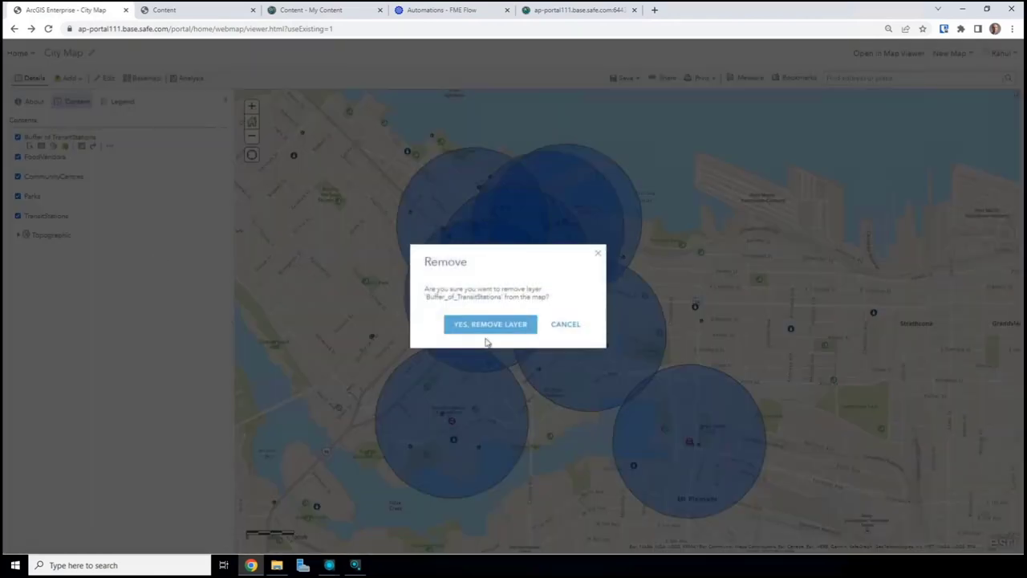
pyautogui.click(509, 327)
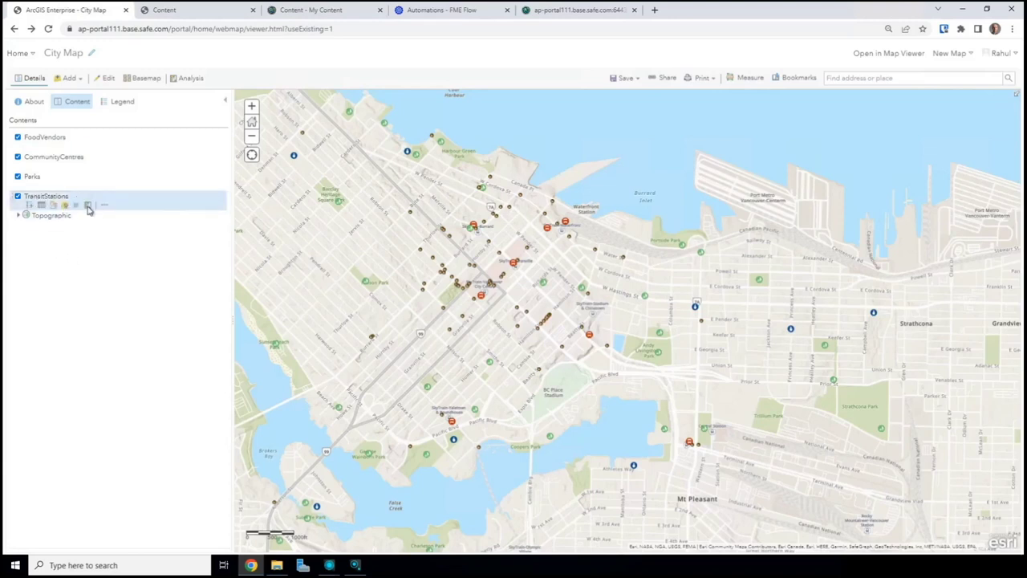
# - Set up a Find Existing Locations analysis on TransitStations with an expression for stations within a distance of 250 meters from FoodVendors
pyautogui.click(88, 205)
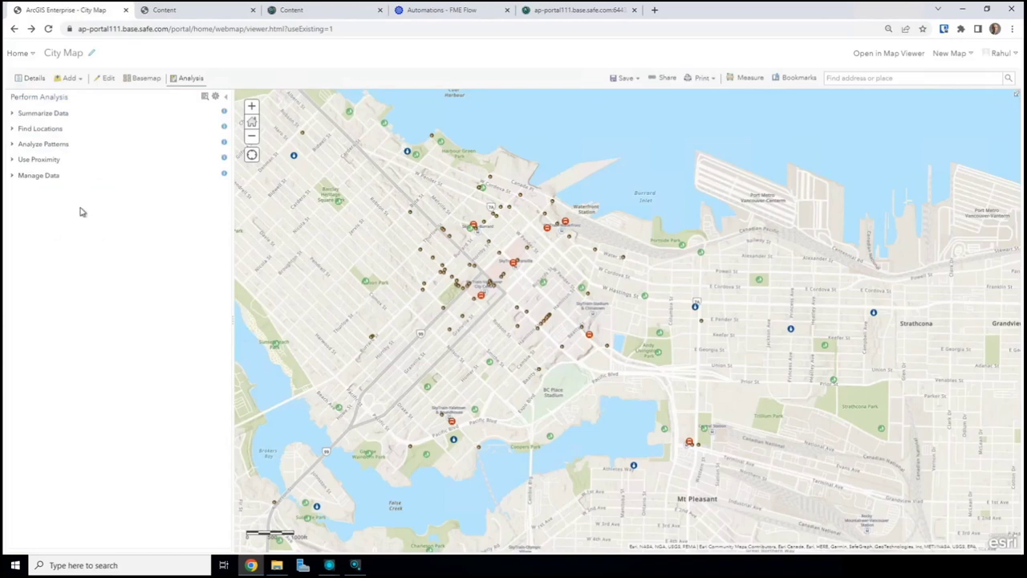
pyautogui.click(73, 130)
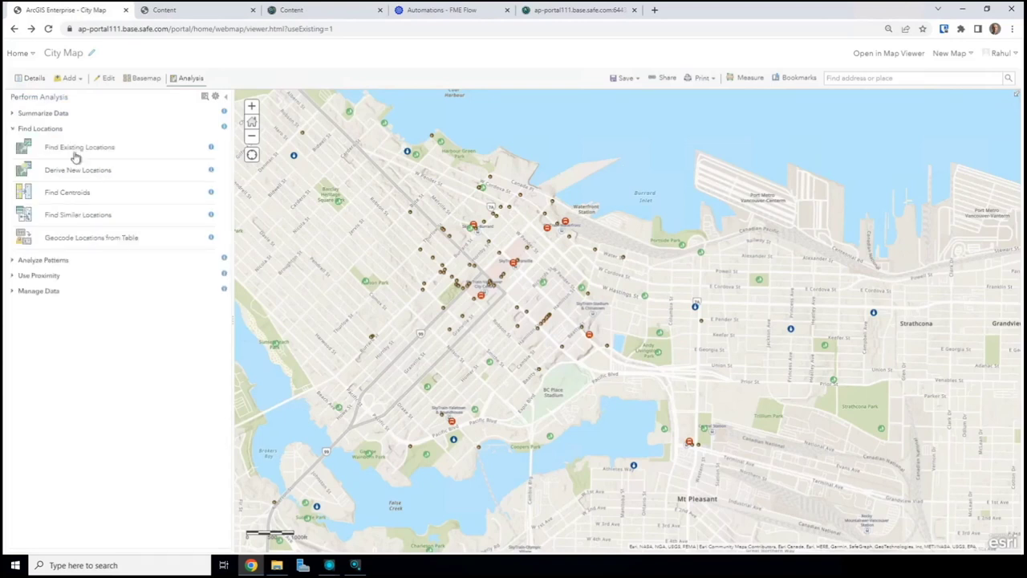
pyautogui.click(77, 149)
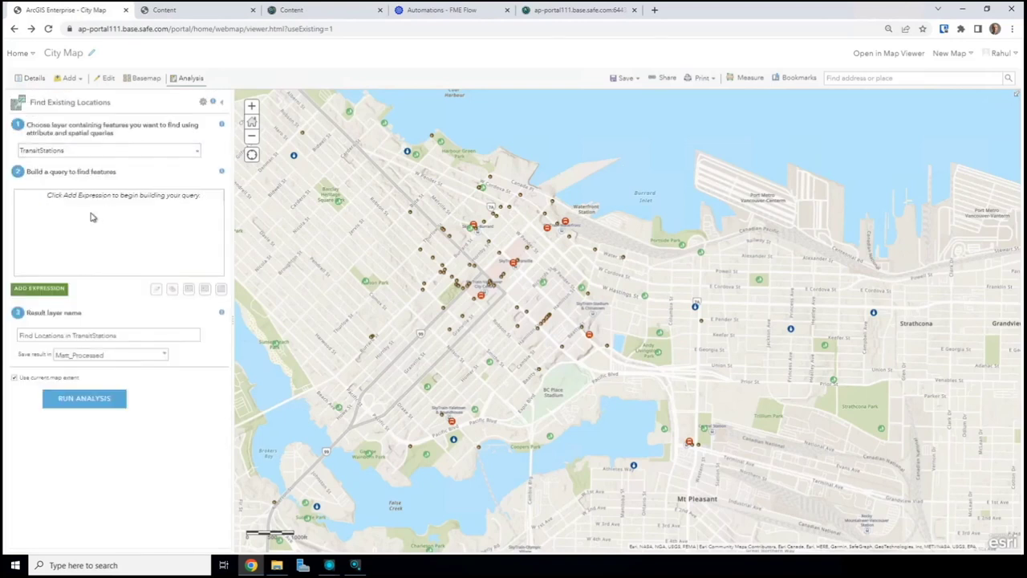
pyautogui.click(44, 291)
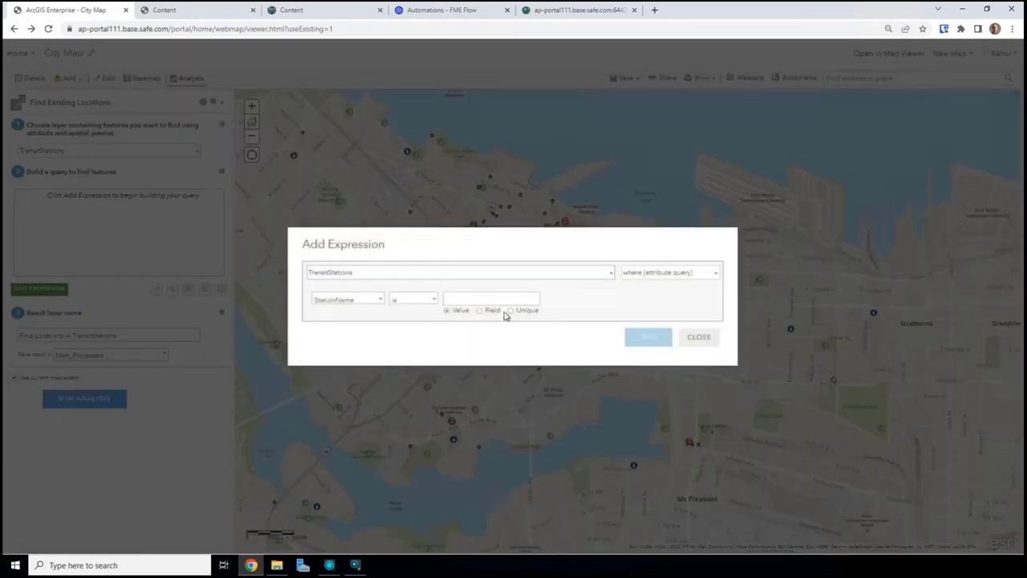
pyautogui.click(663, 274)
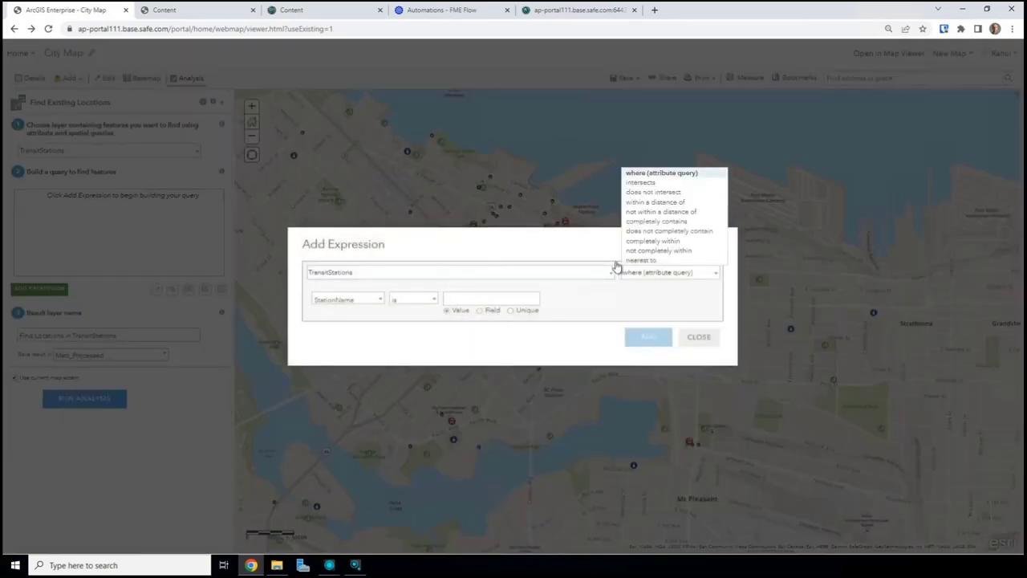
pyautogui.click(670, 204)
pyautogui.click(344, 295)
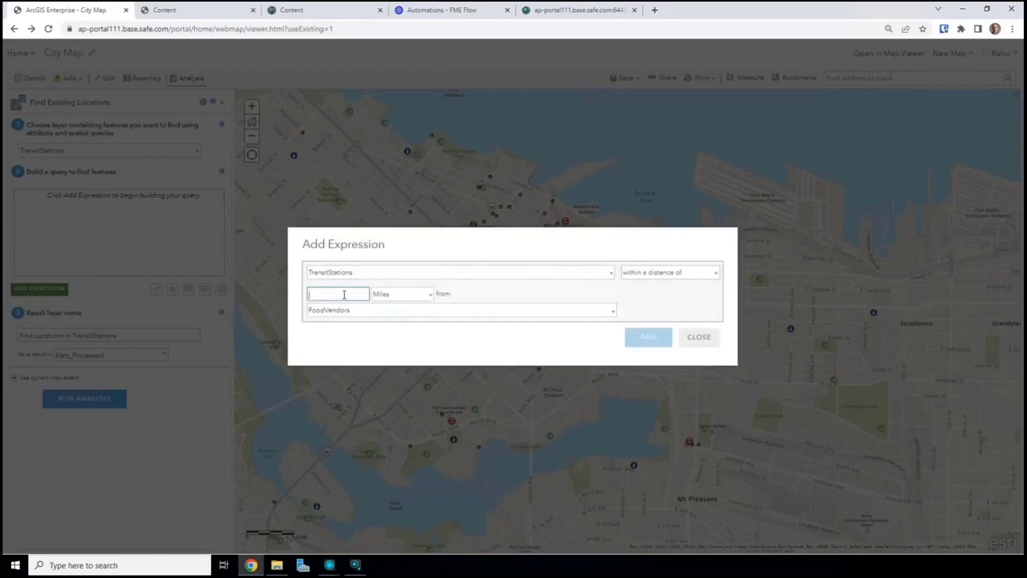
pyautogui.write('250')
pyautogui.click(390, 295)
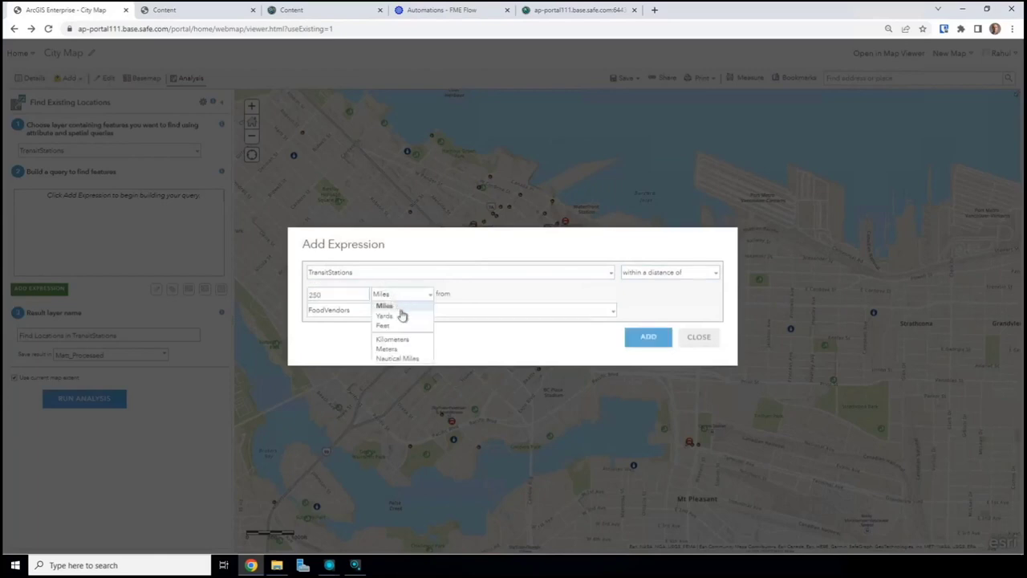
pyautogui.click(404, 350)
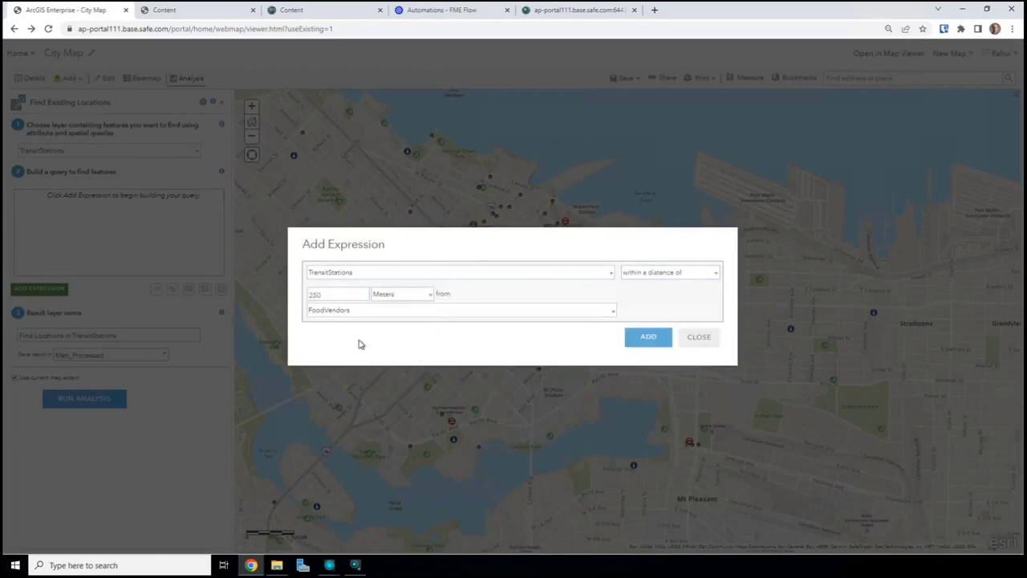
pyautogui.click(651, 340)
# - Add a second query expression for TransitStations within a distance of 250 meters from Parks
pyautogui.click(39, 290)
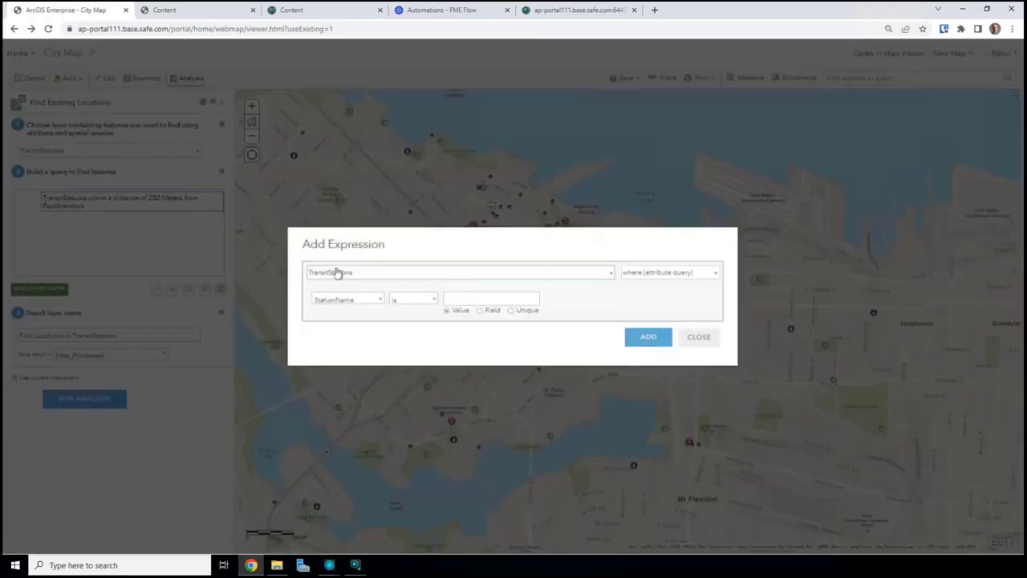
pyautogui.click(658, 273)
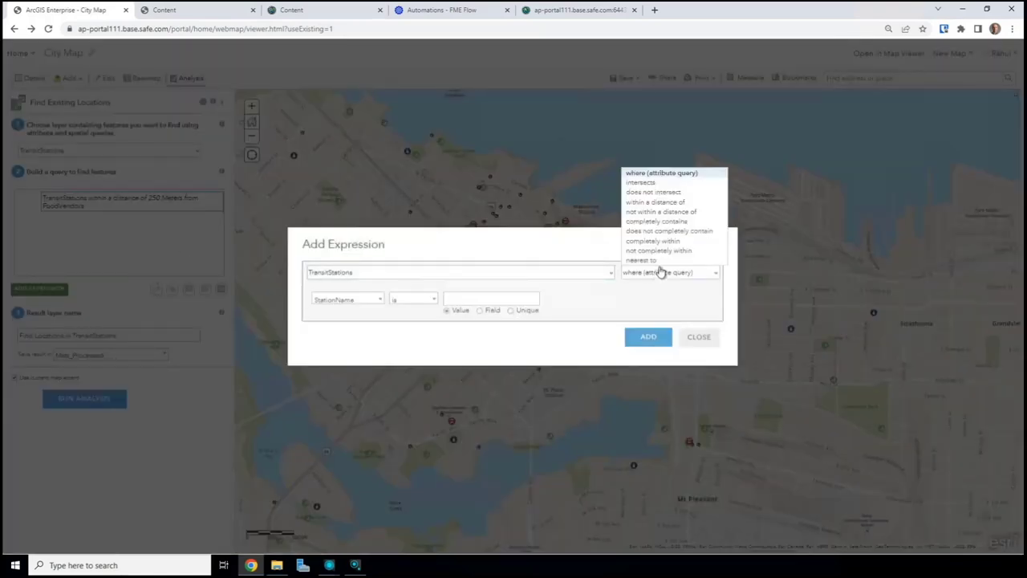
pyautogui.click(671, 202)
pyautogui.click(340, 294)
pyautogui.write('250')
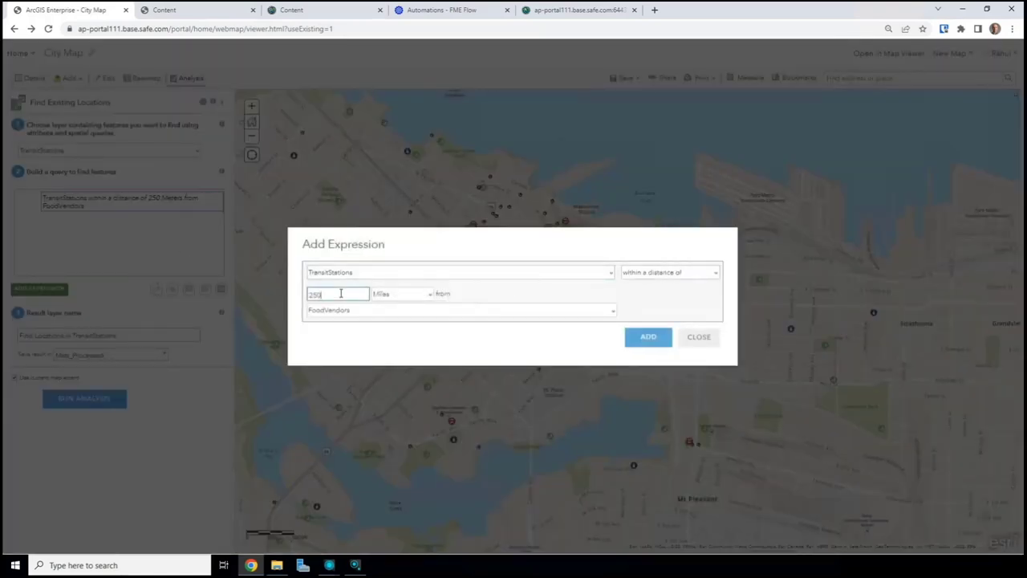
pyautogui.click(393, 295)
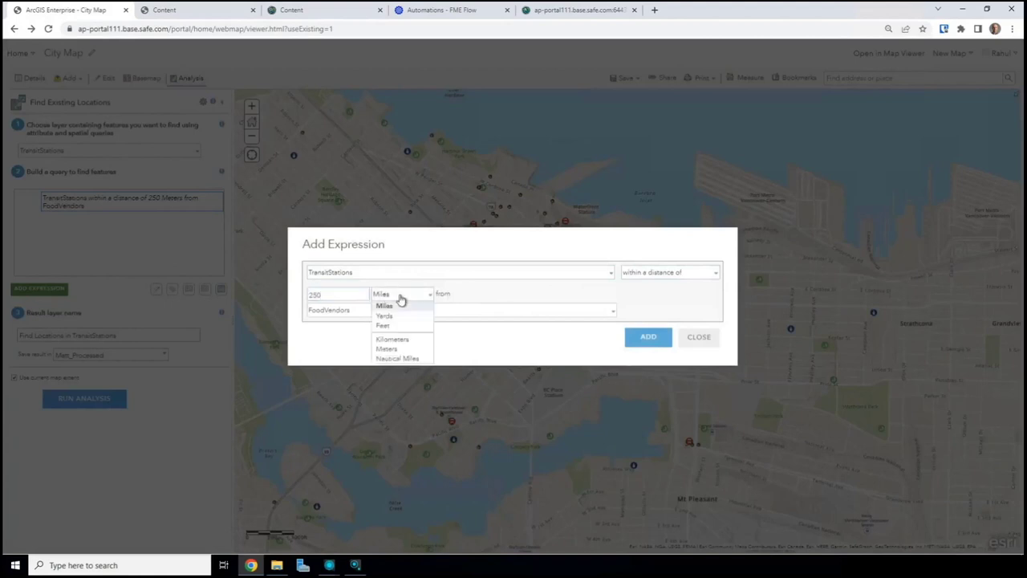
pyautogui.click(402, 349)
pyautogui.click(339, 314)
pyautogui.click(349, 342)
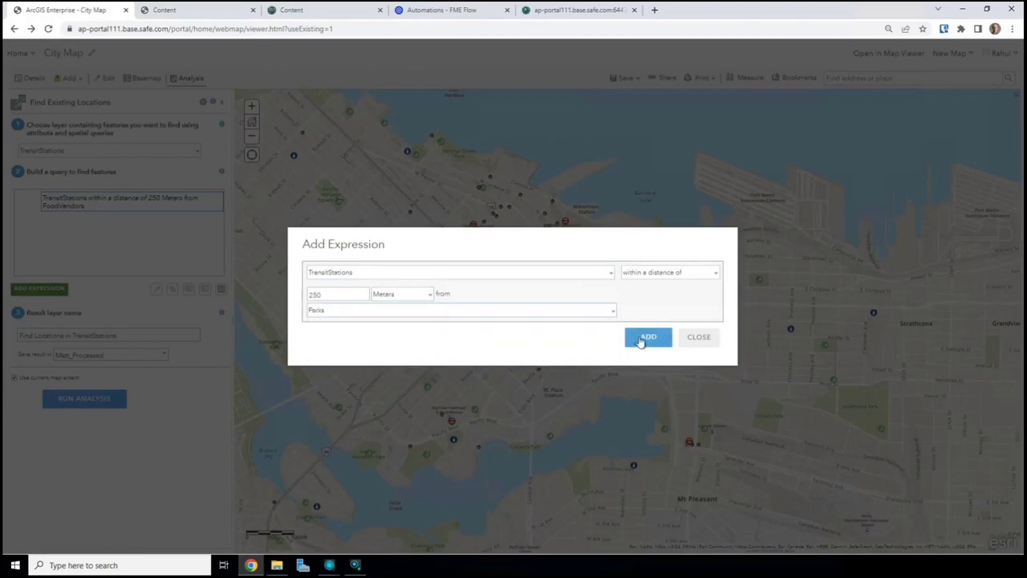
pyautogui.click(648, 337)
# - Add a third query expression for TransitStations within a distance of 1 kilometer from CommunityCentres
pyautogui.click(39, 288)
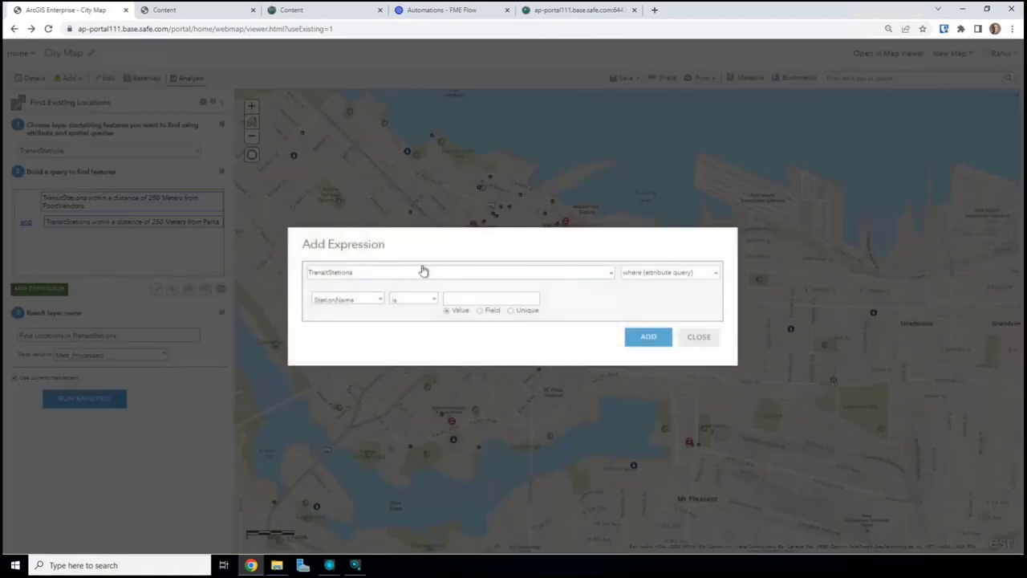
pyautogui.click(655, 272)
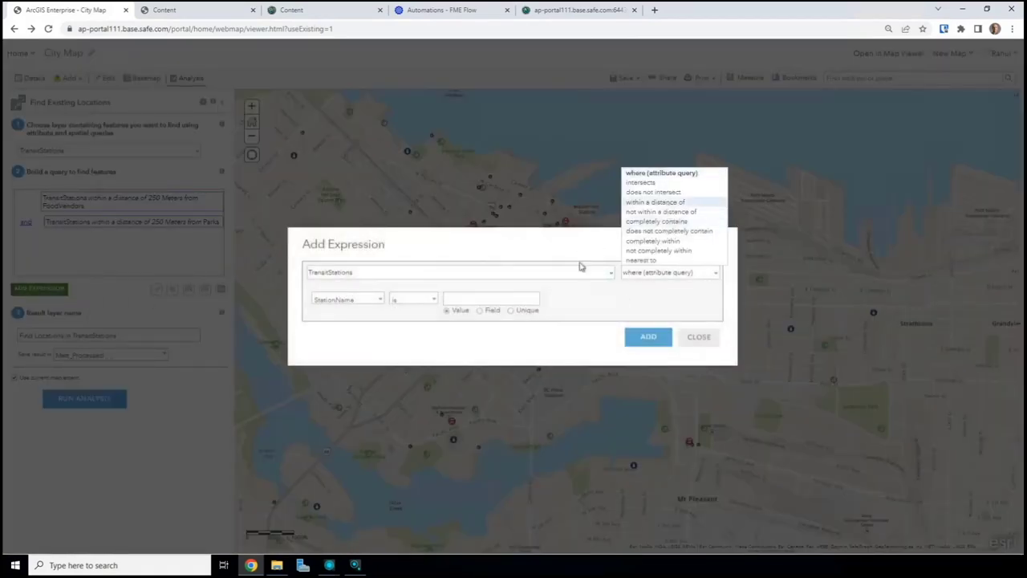
pyautogui.click(654, 201)
pyautogui.write('1')
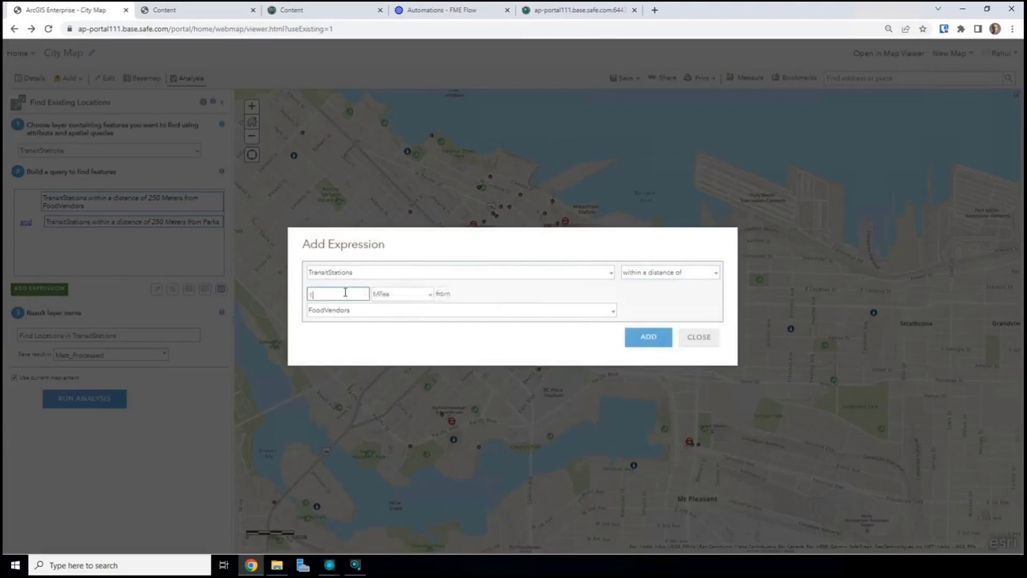
pyautogui.click(418, 295)
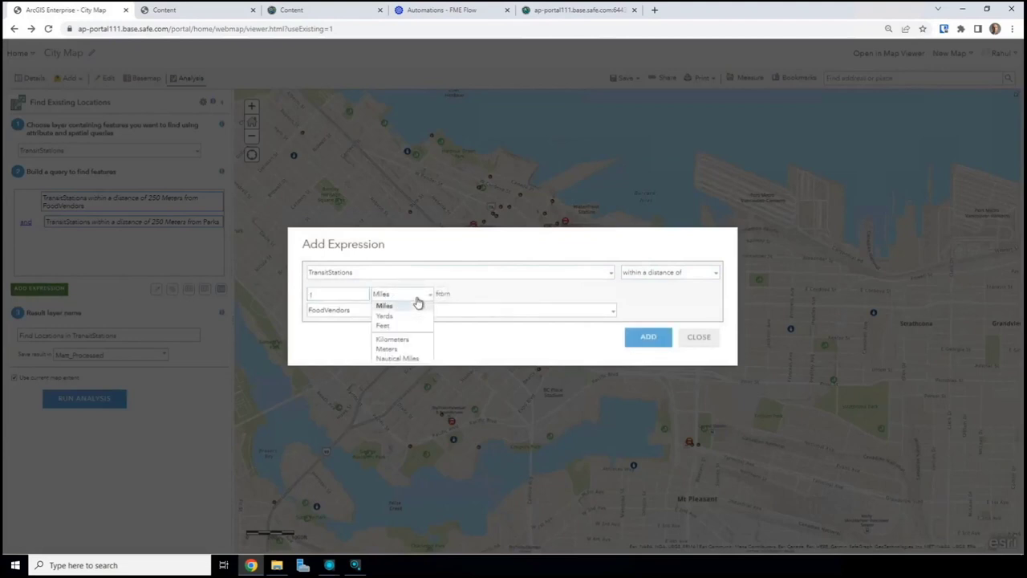
pyautogui.click(406, 340)
pyautogui.click(360, 314)
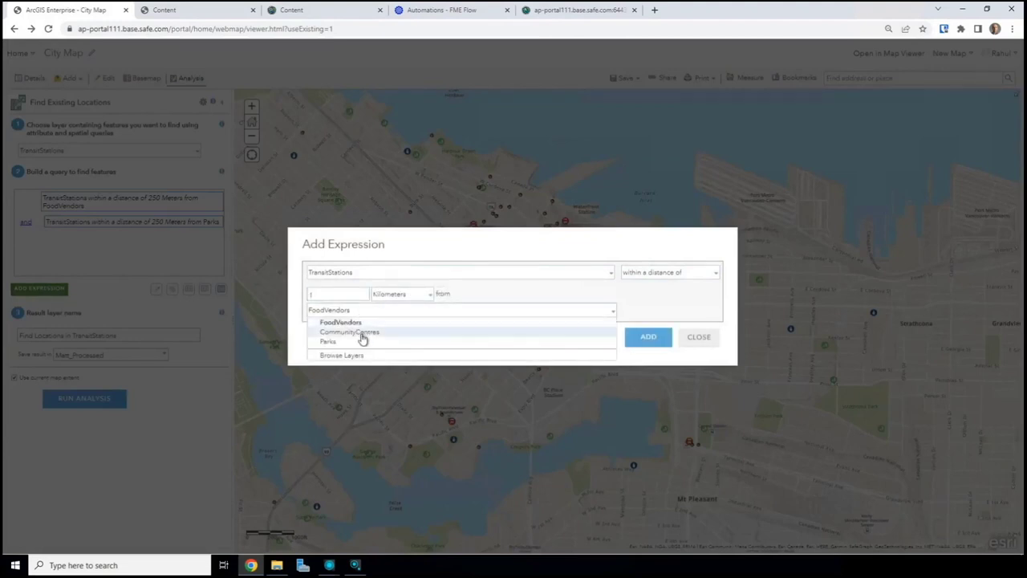
pyautogui.click(360, 332)
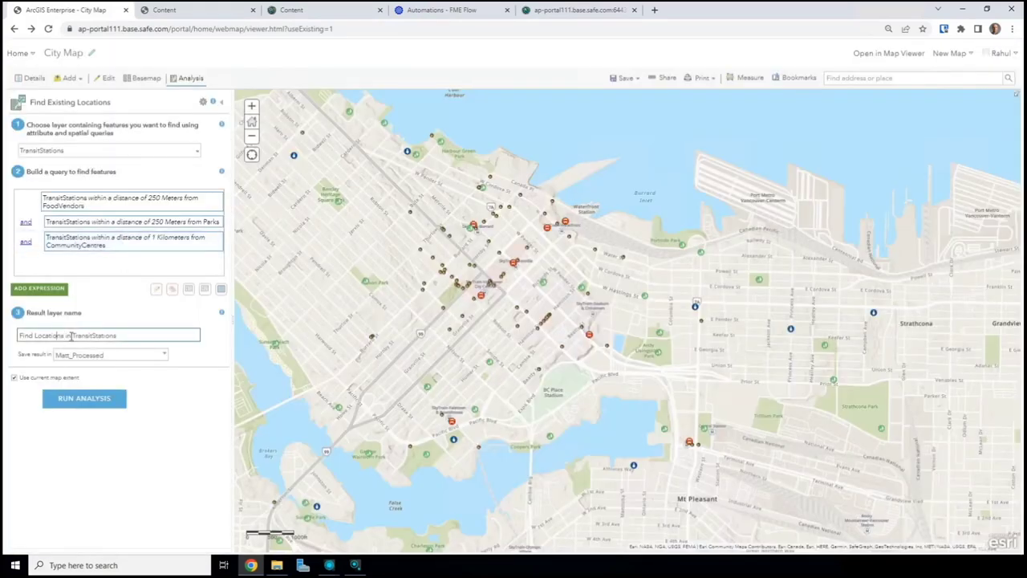
# - Name the analysis result layer PrimeTransitStations
pyautogui.moveTo(70, 335); pyautogui.dragTo(7, 337)
pyautogui.write('Prime')
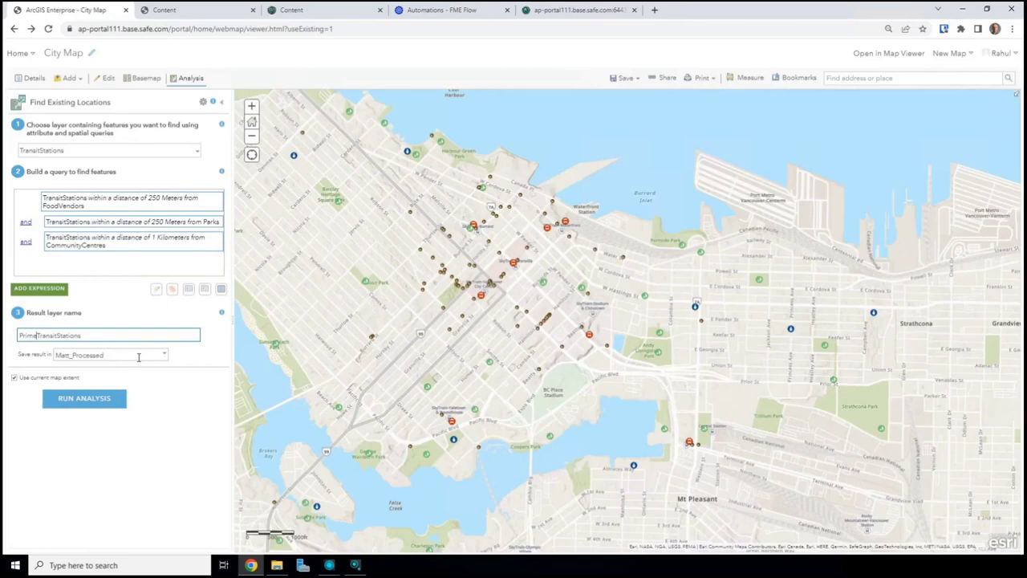
# - Turn off the current map extent limit and run the Find Existing Locations analysis
pyautogui.click(14, 378)
pyautogui.click(14, 380)
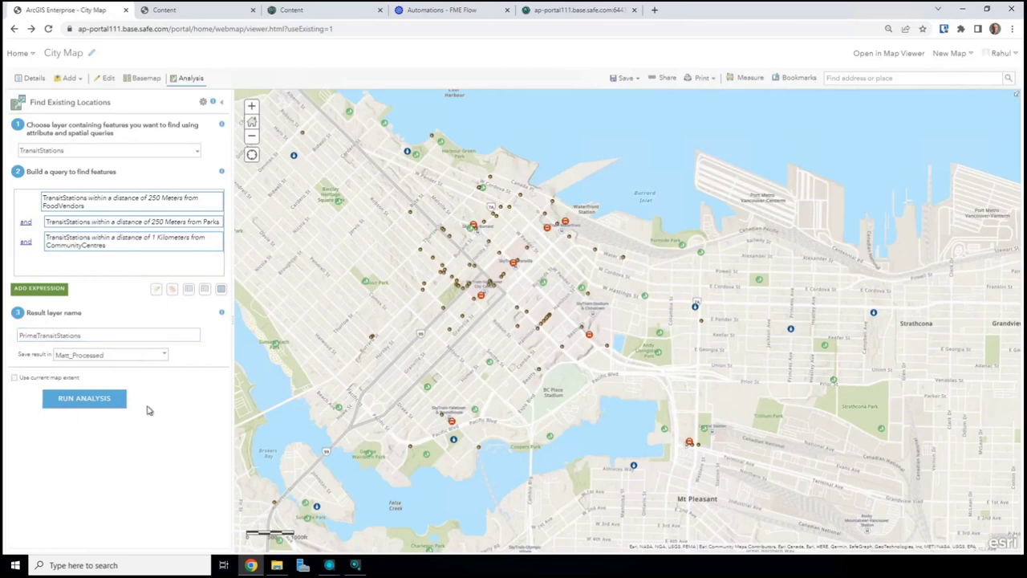
pyautogui.click(117, 401)
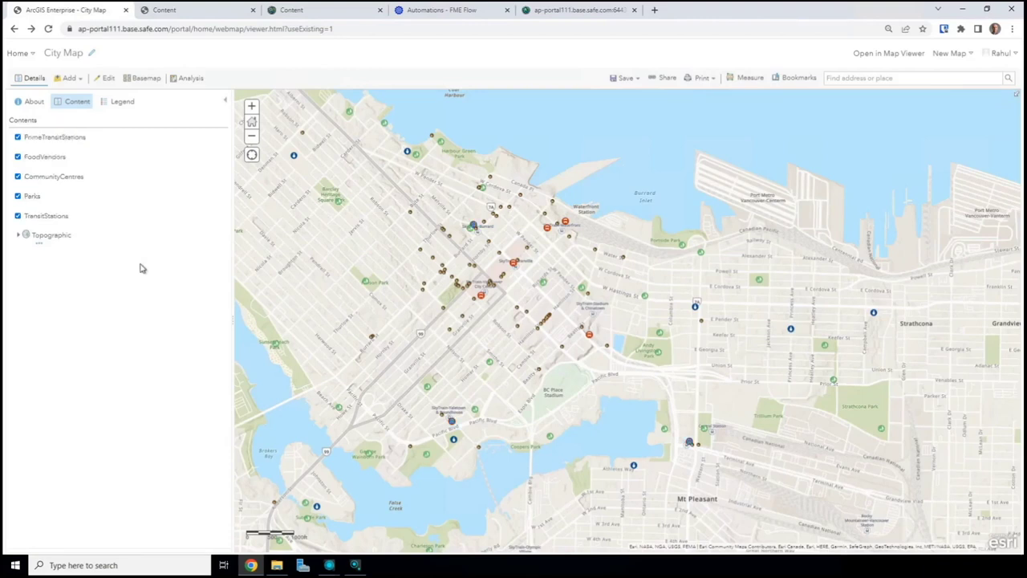
# - Hide the TransitStations, Parks, CommunityCentres and FoodVendors layers, leaving only PrimeTransitStations displayed on the map
pyautogui.click(18, 217)
pyautogui.click(17, 196)
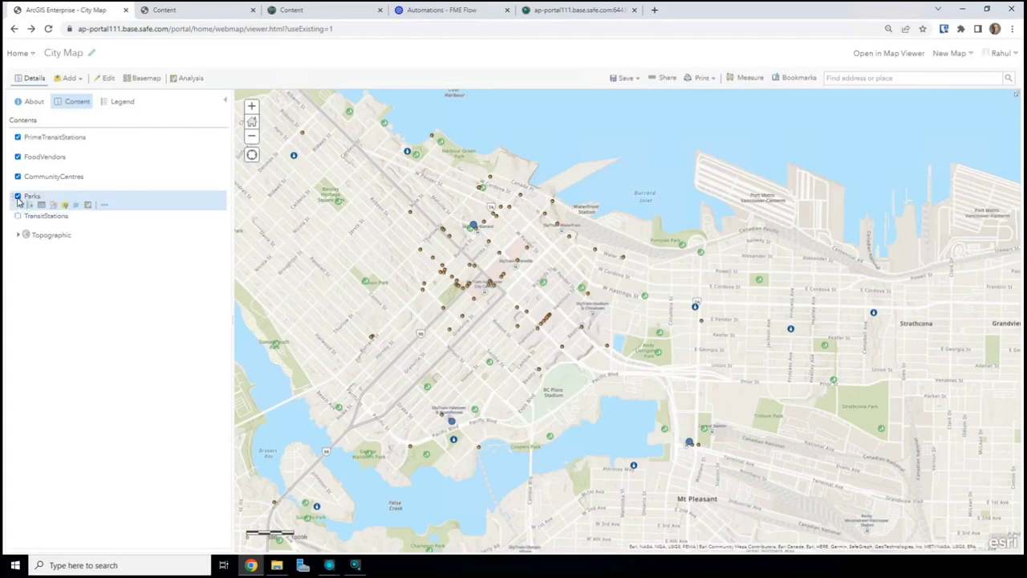
pyautogui.click(17, 176)
pyautogui.click(18, 157)
pyautogui.click(18, 157)
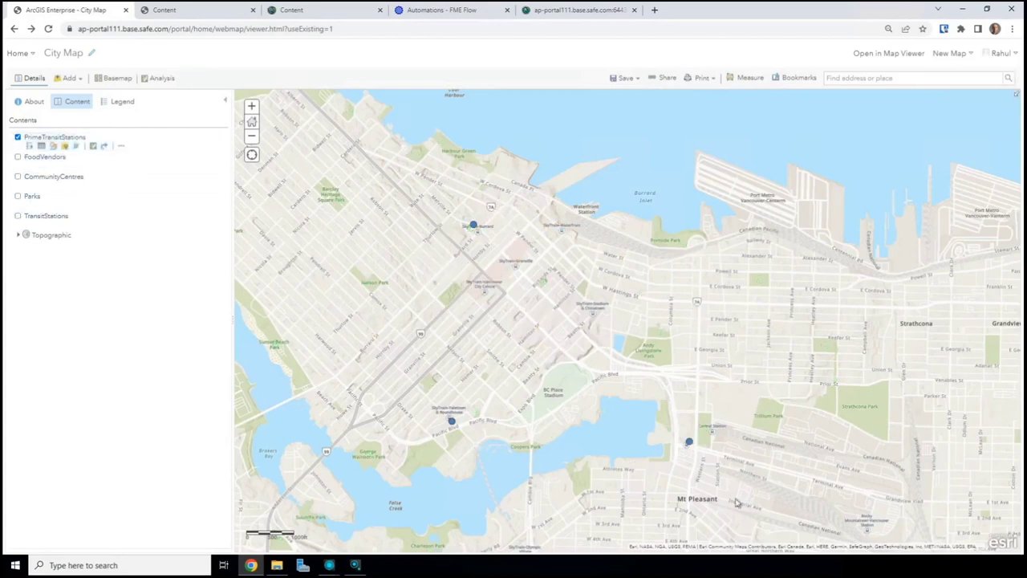
pyautogui.scroll(-2, 527, 360)
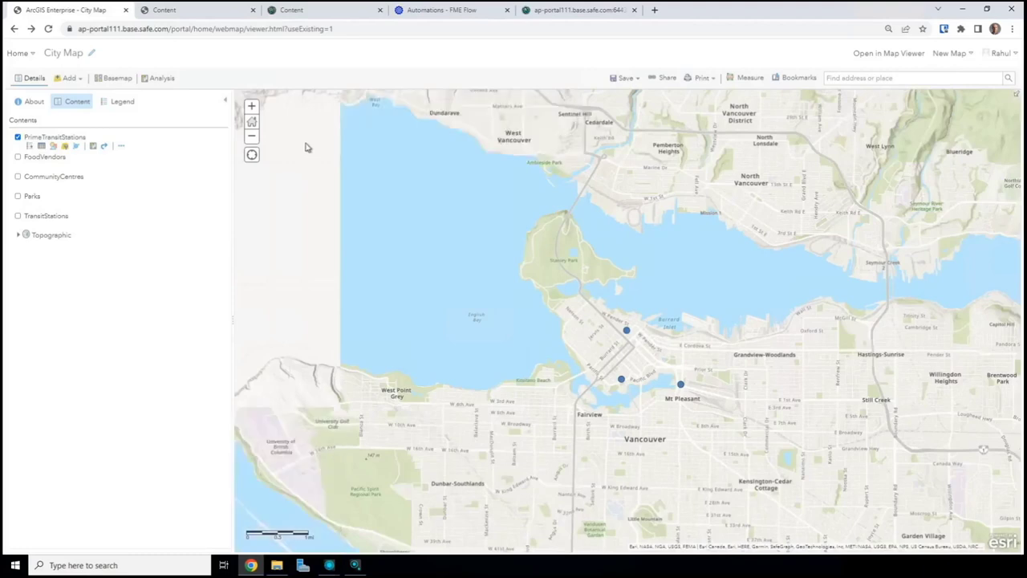
# - Switch to ArcGIS Online, refresh the folder's content list and open the new TransitStations hosted feature layer in Map Viewer
pyautogui.click(452, 10)
pyautogui.click(343, 11)
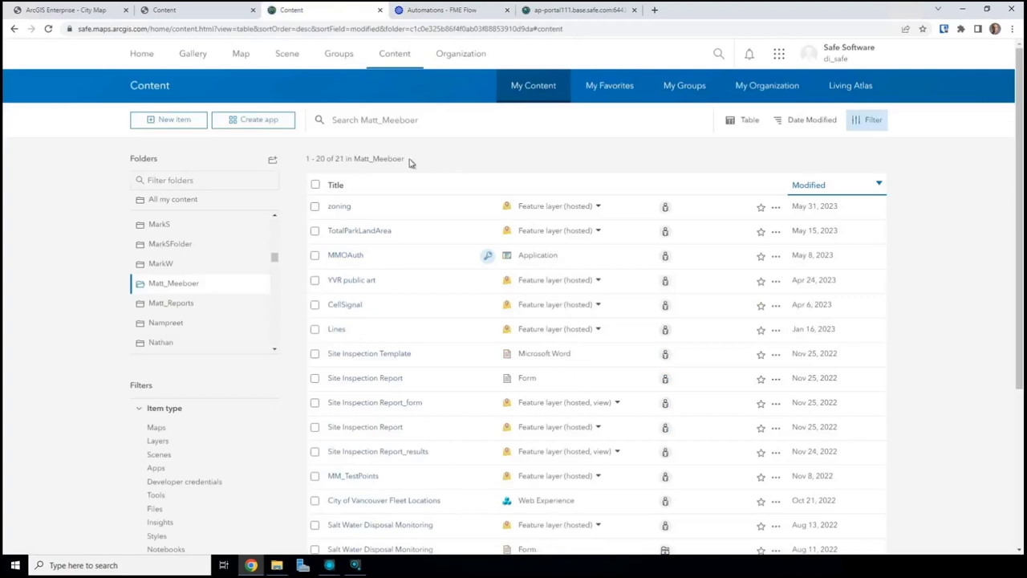
pyautogui.press('F5')
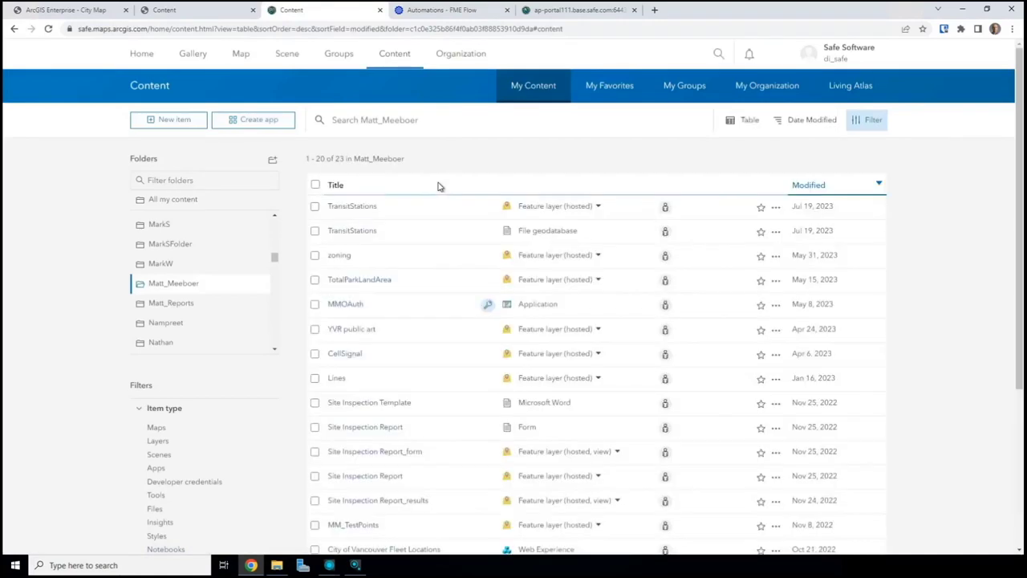
pyautogui.click(368, 207)
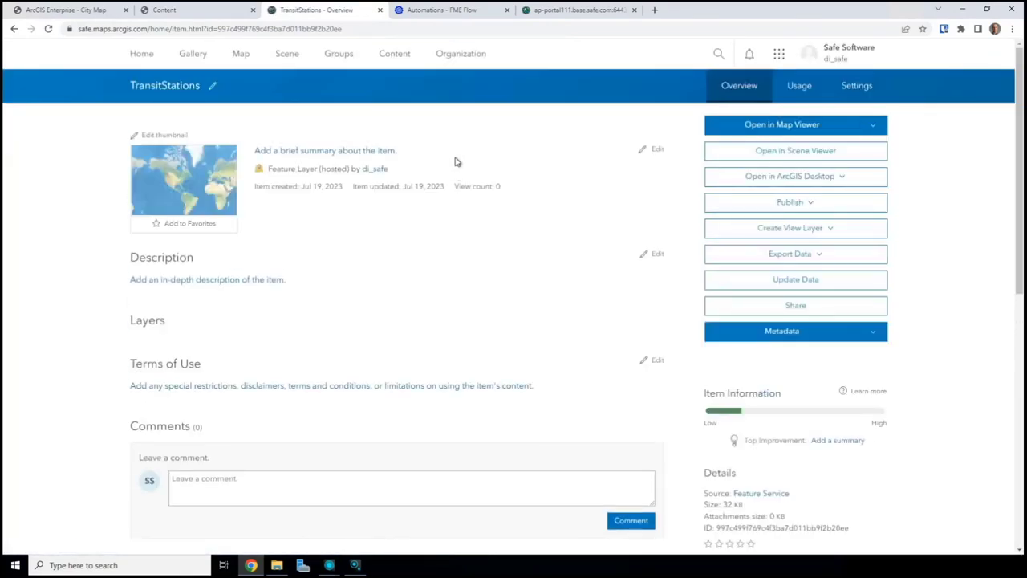
pyautogui.click(761, 126)
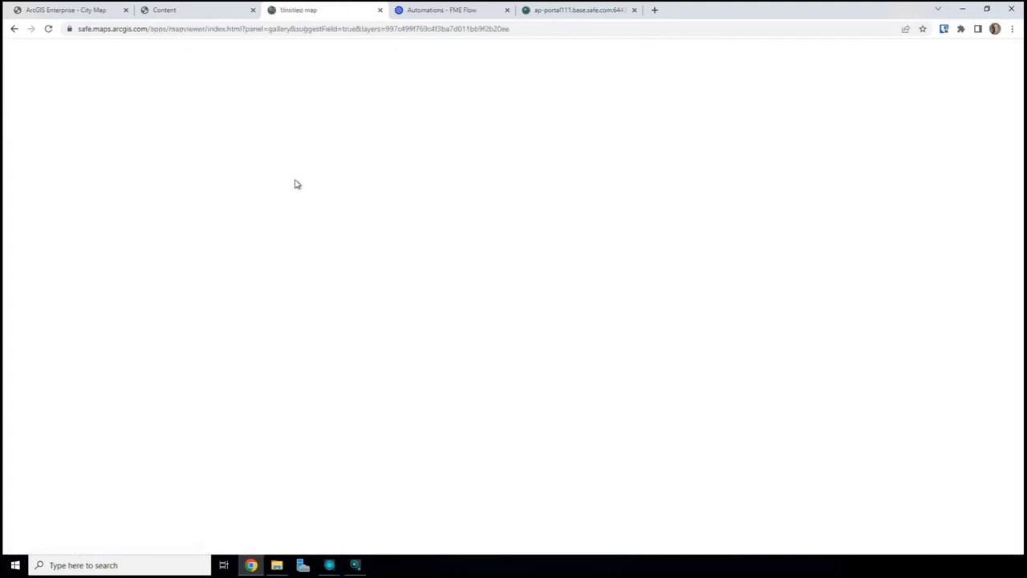
# - Open the PrimeTransitStations item in the Portal content, and compare the station points on the ArcGIS Online map with City Map
pyautogui.click(190, 11)
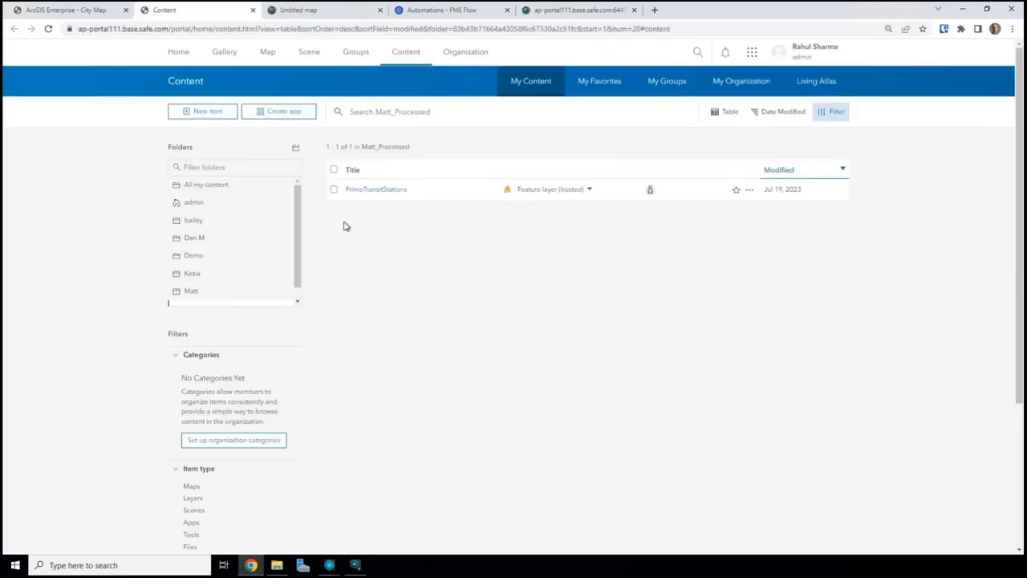
pyautogui.click(313, 10)
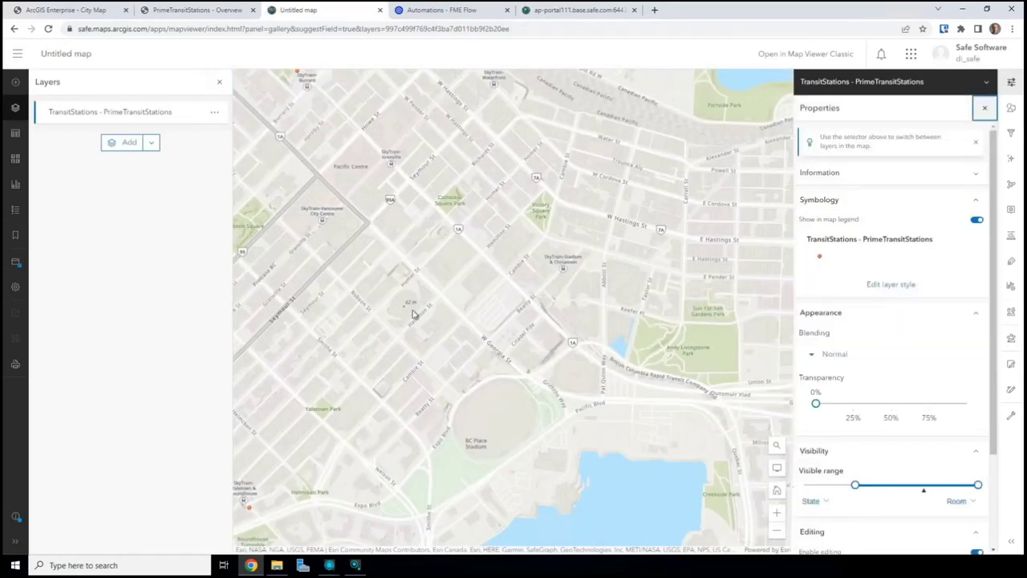
pyautogui.scroll(-5, 414, 313)
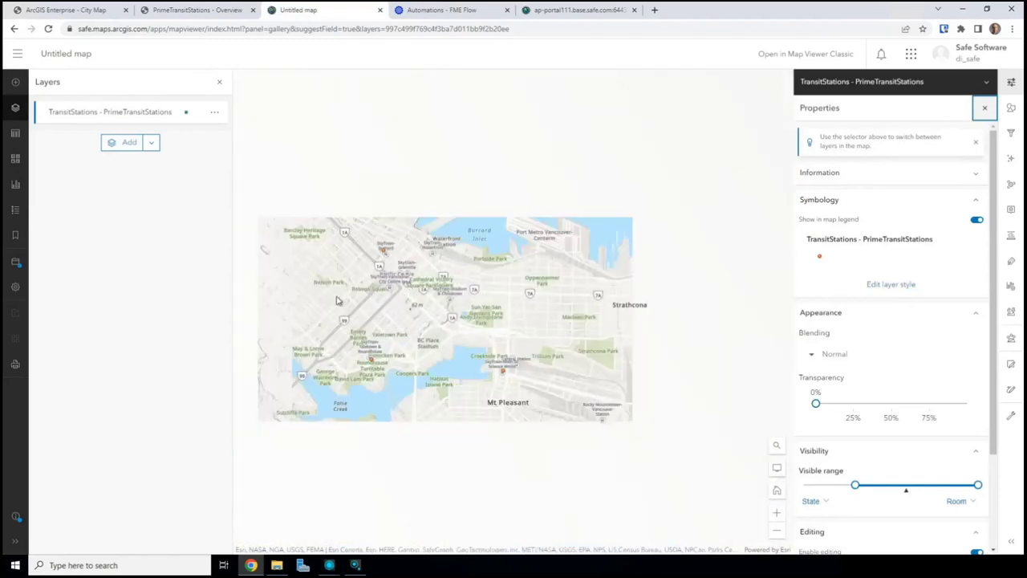
pyautogui.click(88, 10)
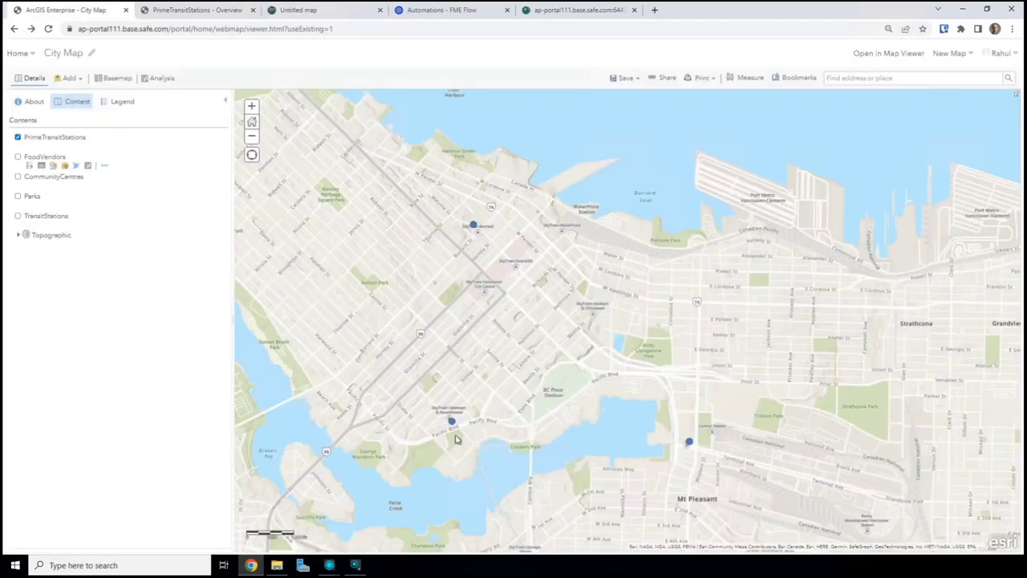